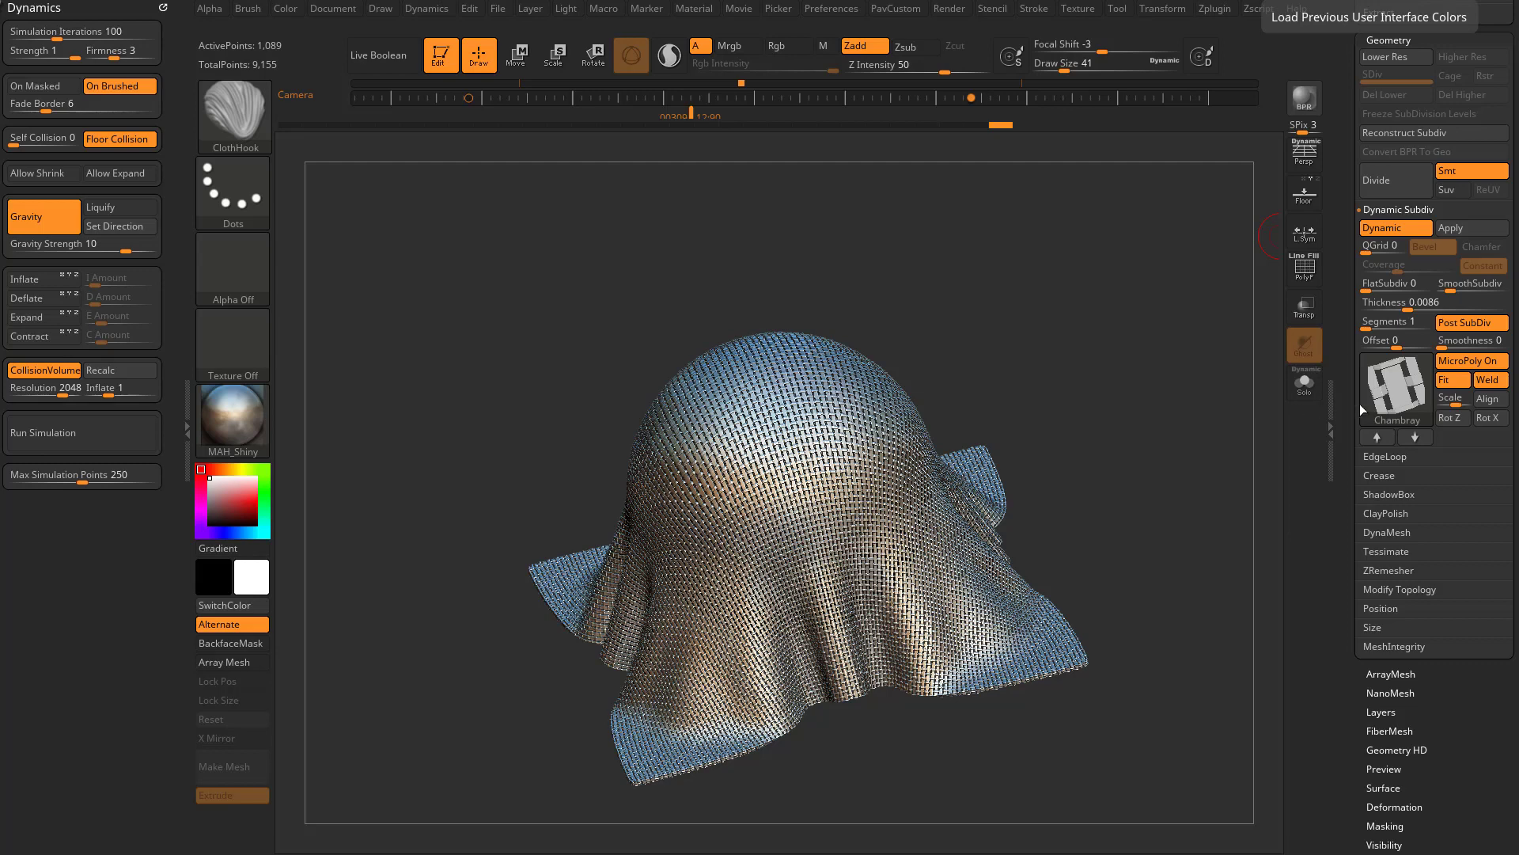
{"action": "left_click_drag", "start_coordinate": [1093, 338], "coordinate": [1133, 346]}
{"action": "key", "text": "s"}
{"action": "left_click_drag", "start_coordinate": [1344, 318], "coordinate": [1310, 624]}
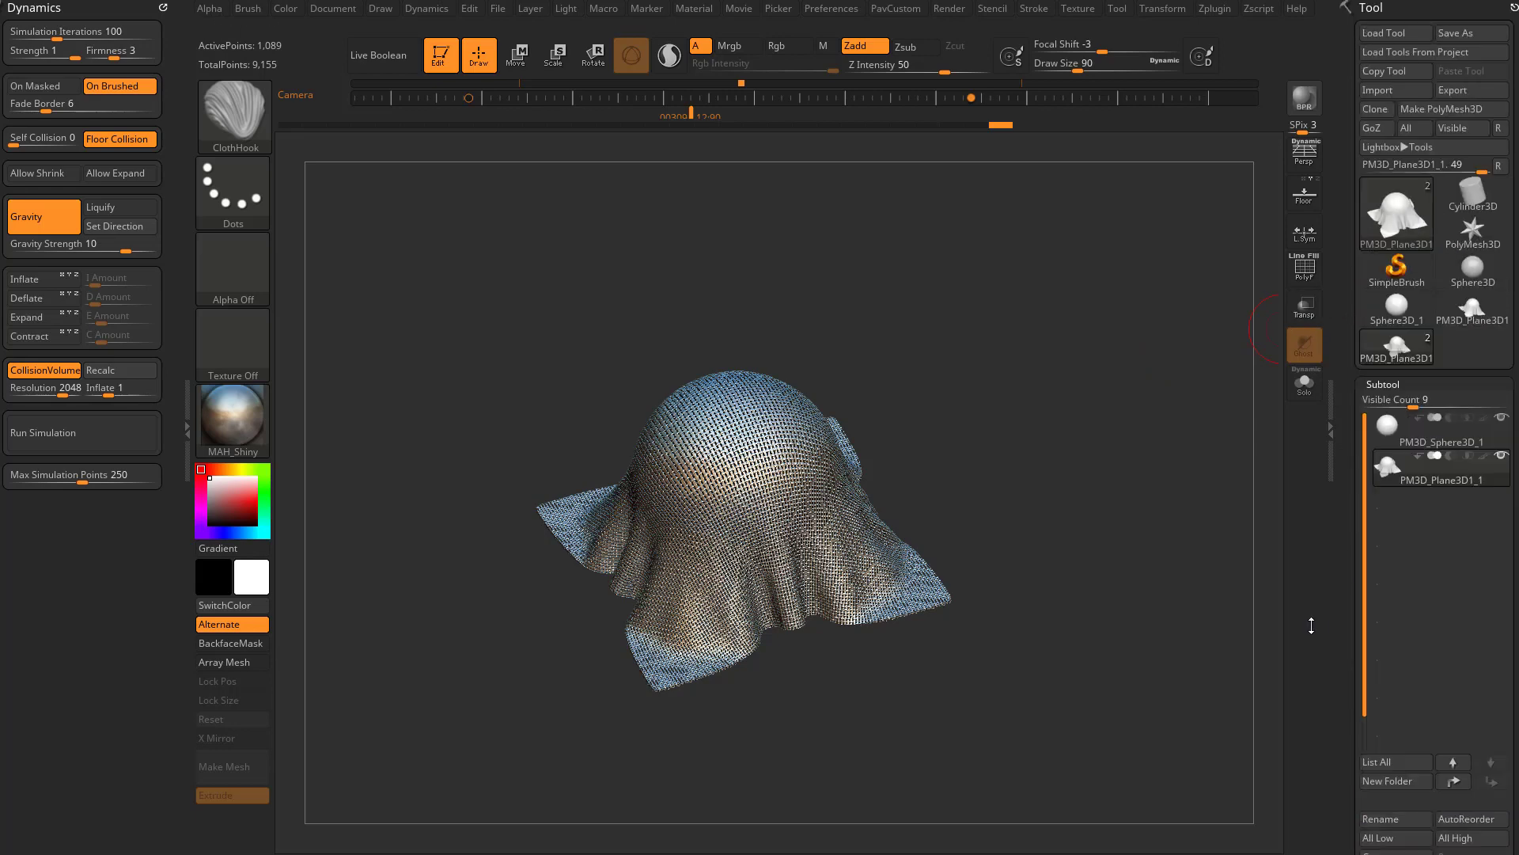
{"action": "key", "text": "1"}
{"action": "key", "text": "s"}
{"action": "left_click", "coordinate": [1077, 431]}
{"action": "left_click_drag", "start_coordinate": [1108, 408], "coordinate": [1085, 467], "text": "alt"}
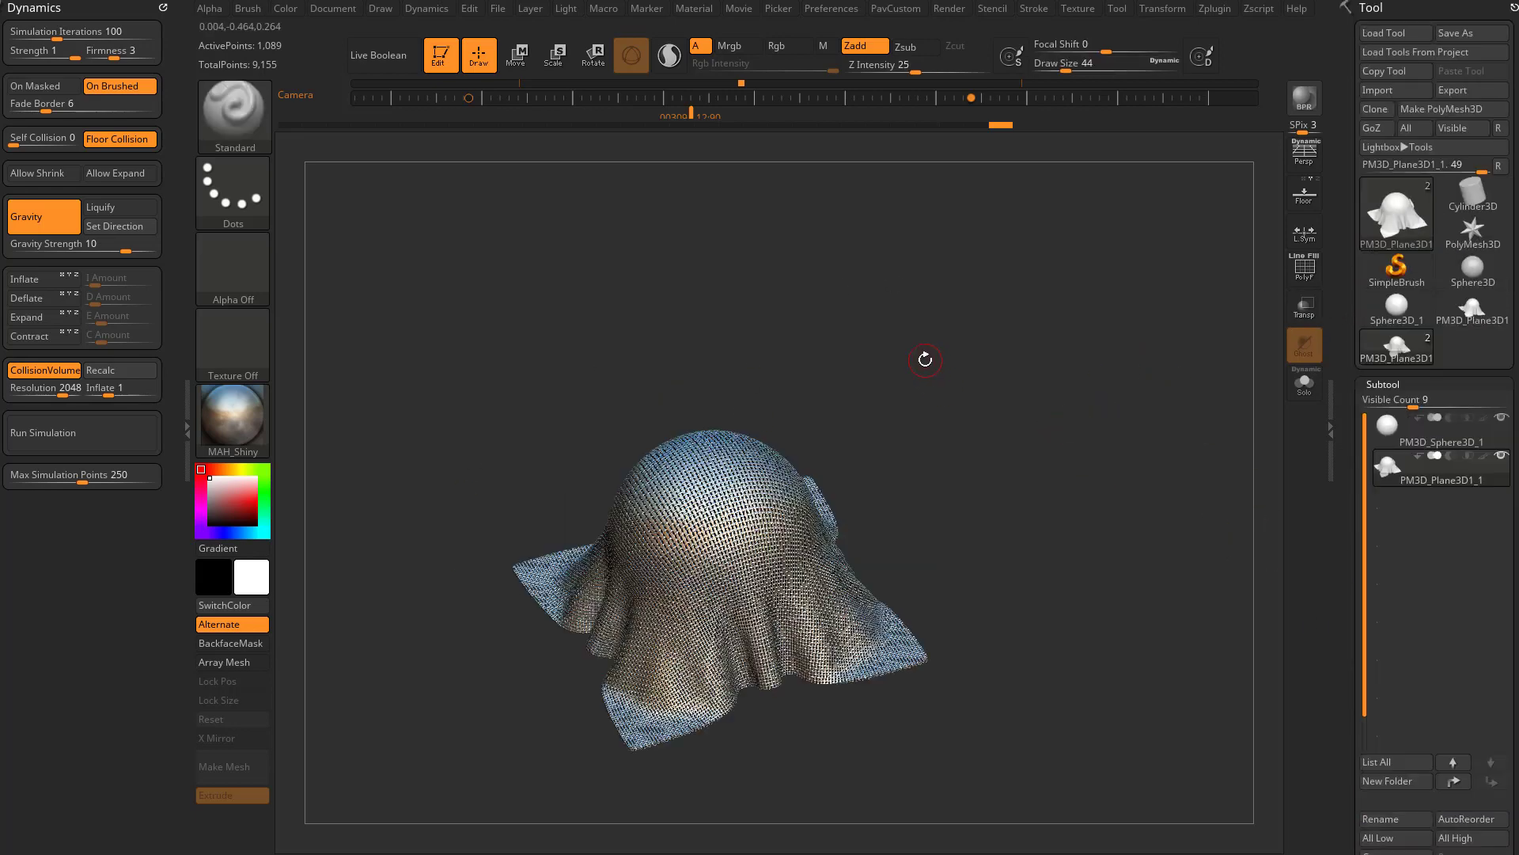
- Clear the draped cloth off the canvas, always switching to 2.5D mode, and choose the MatCap Gray material
{"action": "left_click", "coordinate": [441, 55]}
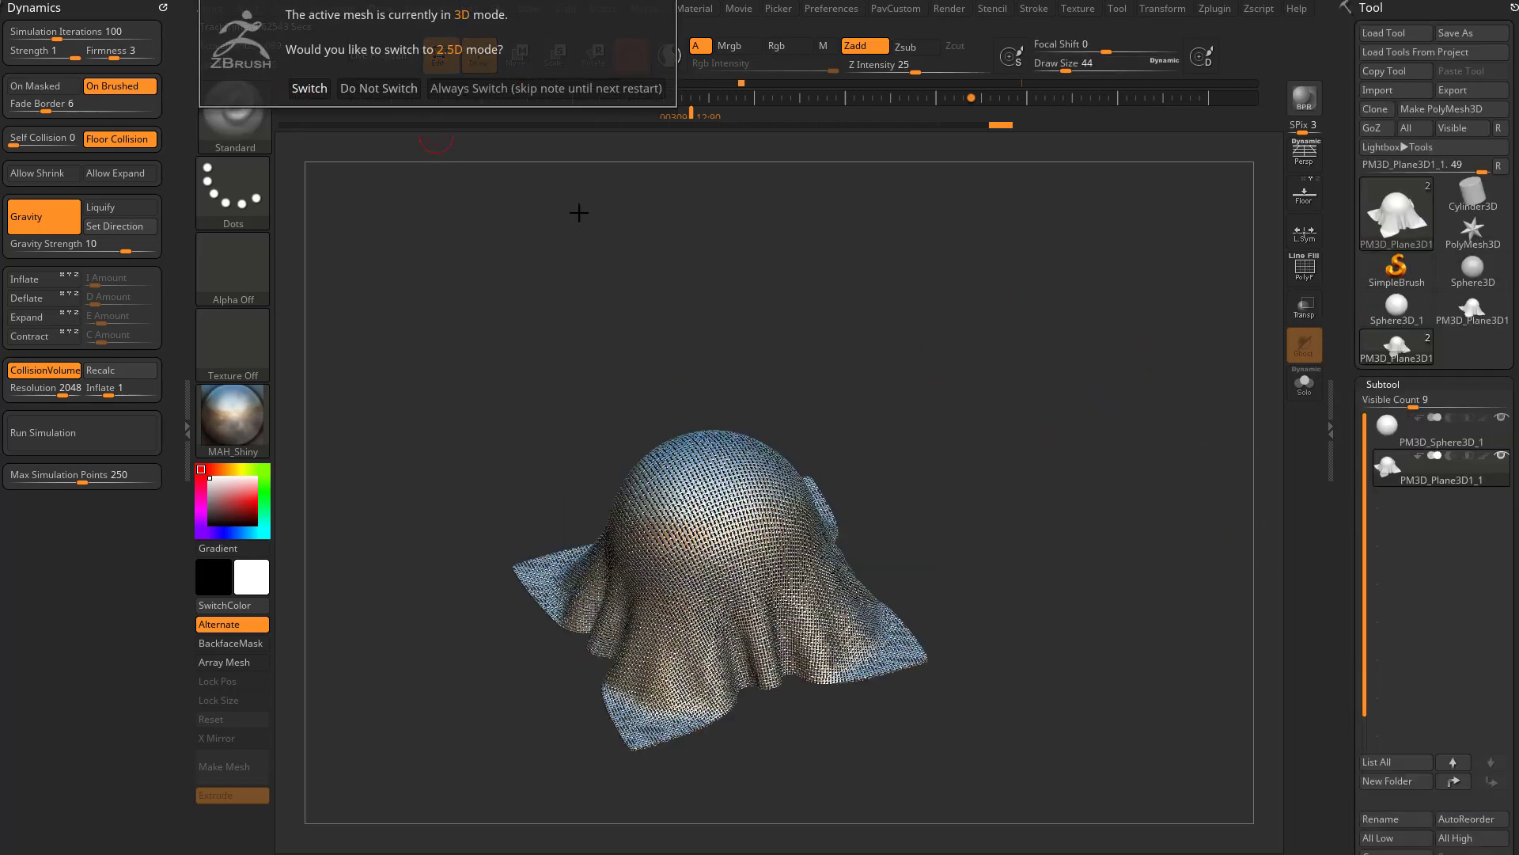
{"action": "left_click", "coordinate": [504, 88]}
{"action": "key", "text": "ctrl+n"}
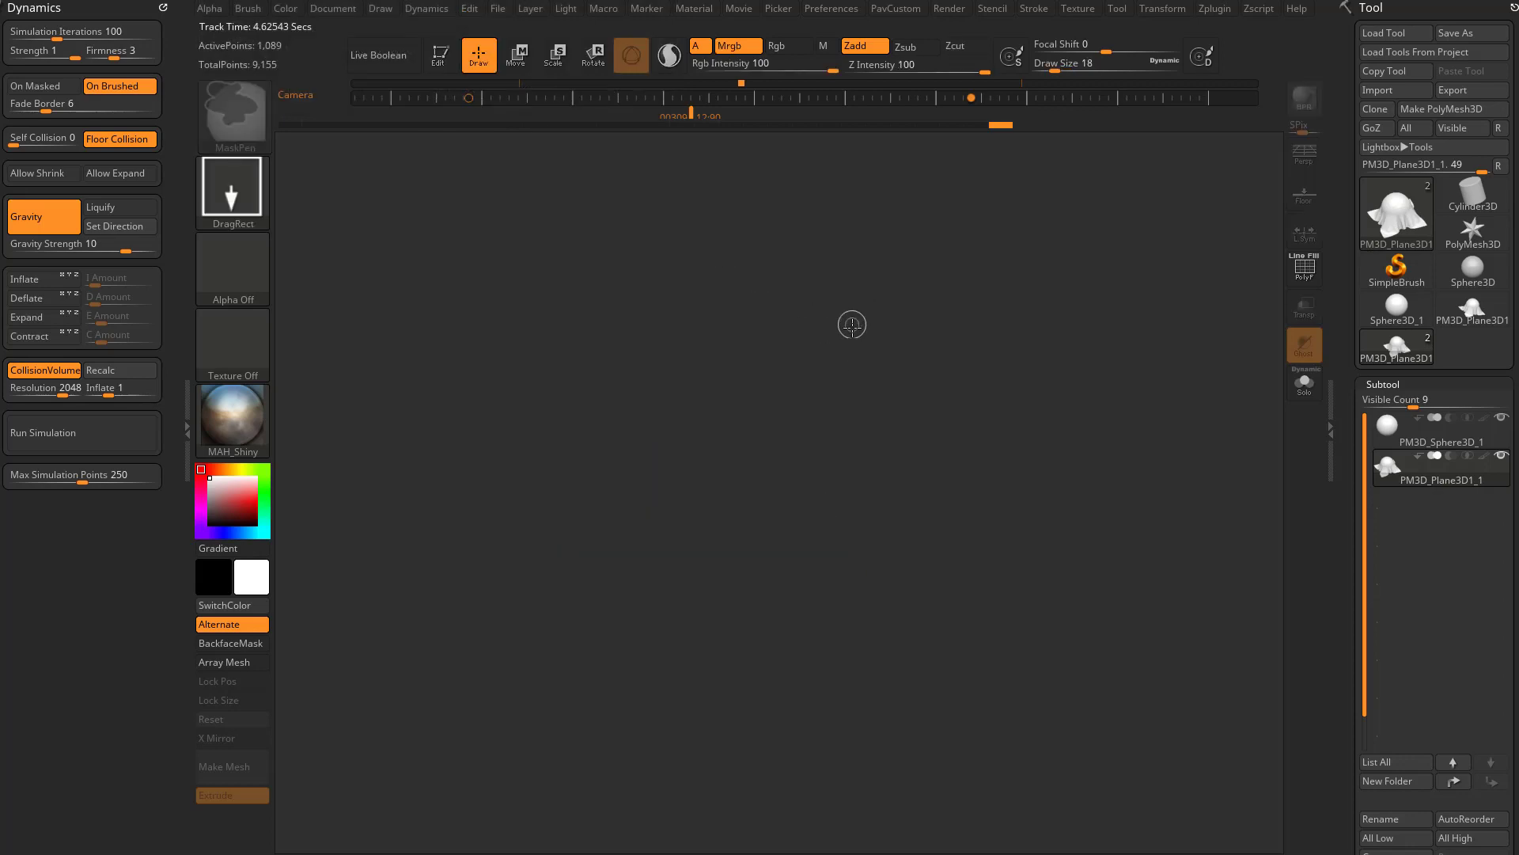
{"action": "left_click", "coordinate": [233, 417]}
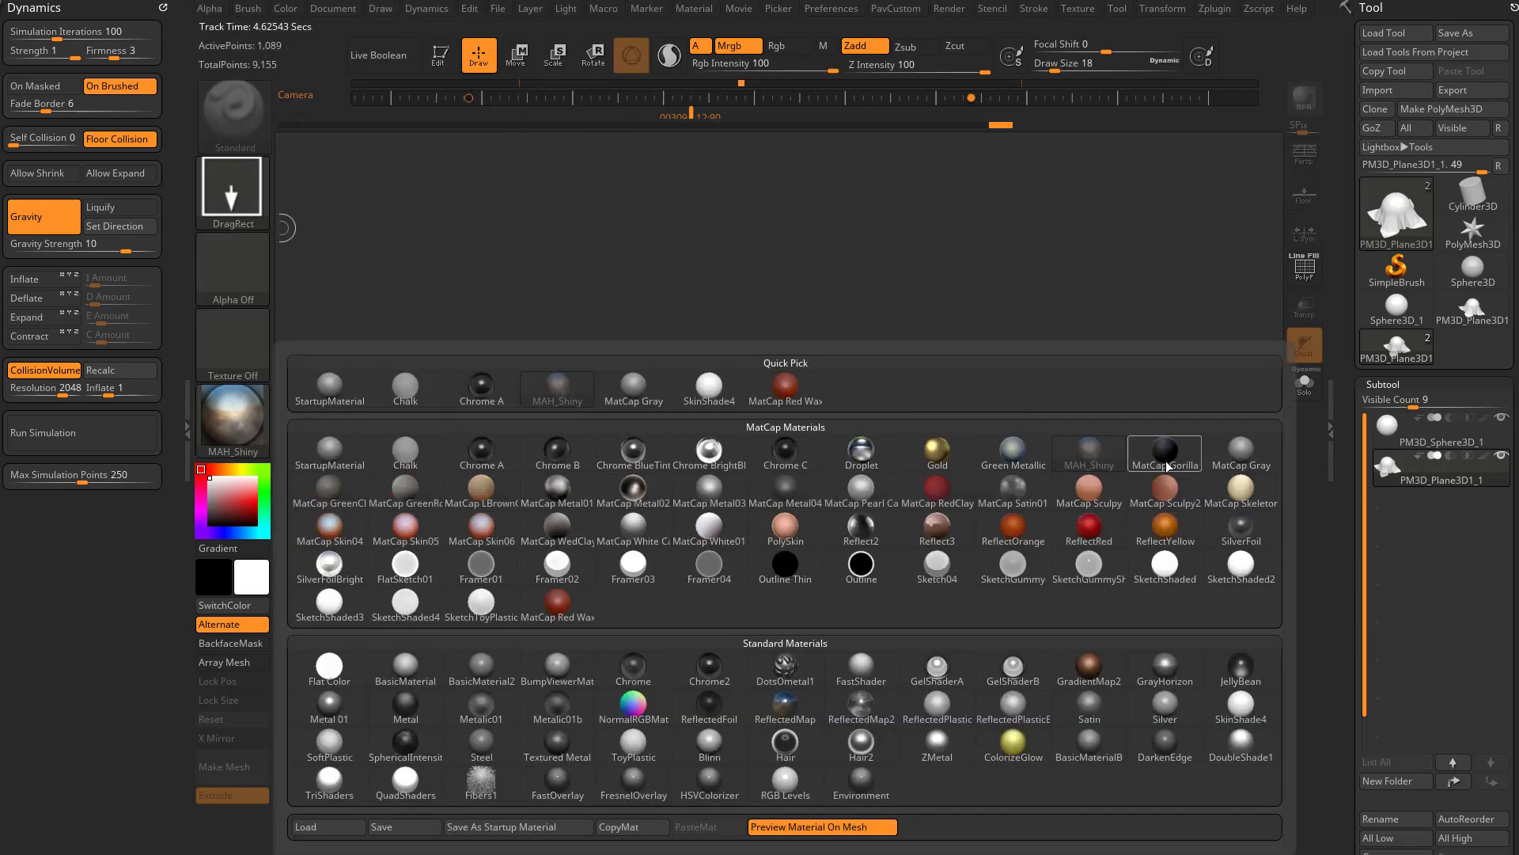
{"action": "left_click", "coordinate": [1254, 458]}
- Draw a Plane3D on the empty canvas in Edit mode and convert it to a PolyMesh3D
{"action": "left_click", "coordinate": [1397, 269]}
{"action": "left_click", "coordinate": [1397, 210]}
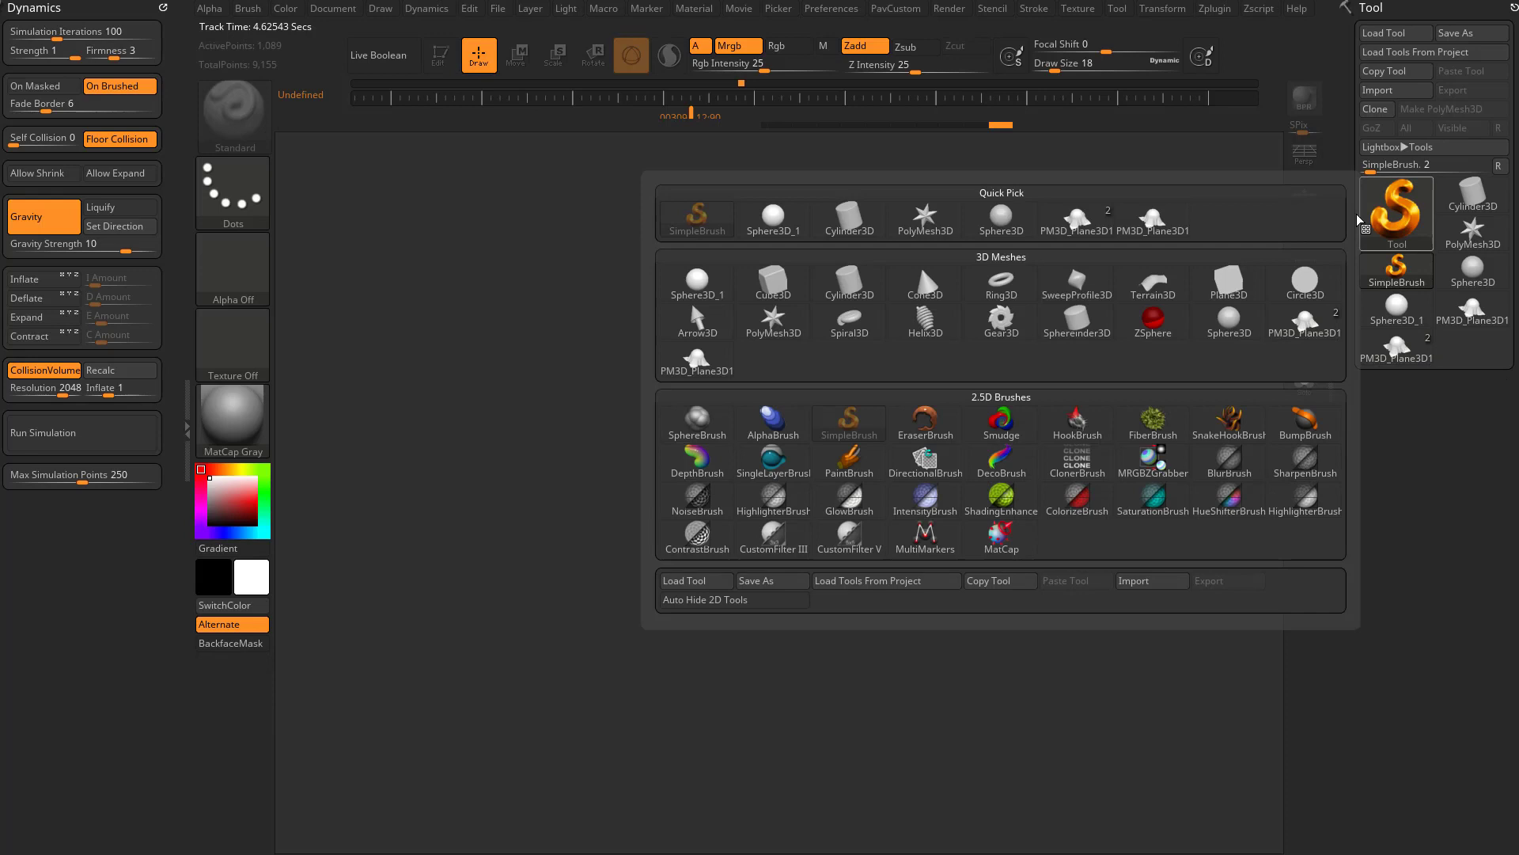
{"action": "left_click", "coordinate": [1229, 282]}
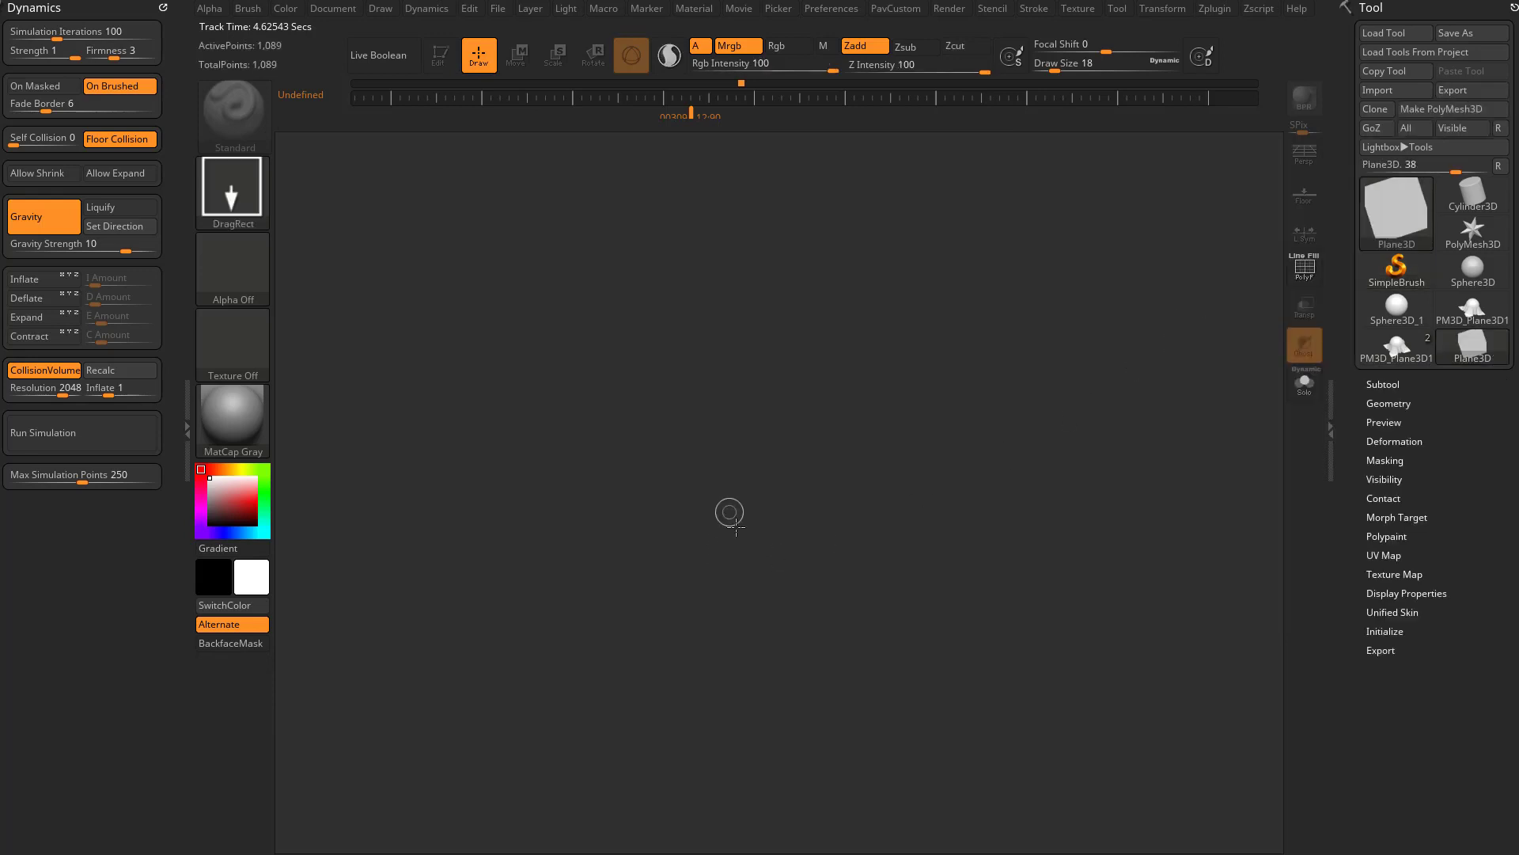
{"action": "left_click_drag", "start_coordinate": [729, 510], "coordinate": [796, 658]}
{"action": "key", "text": "t"}
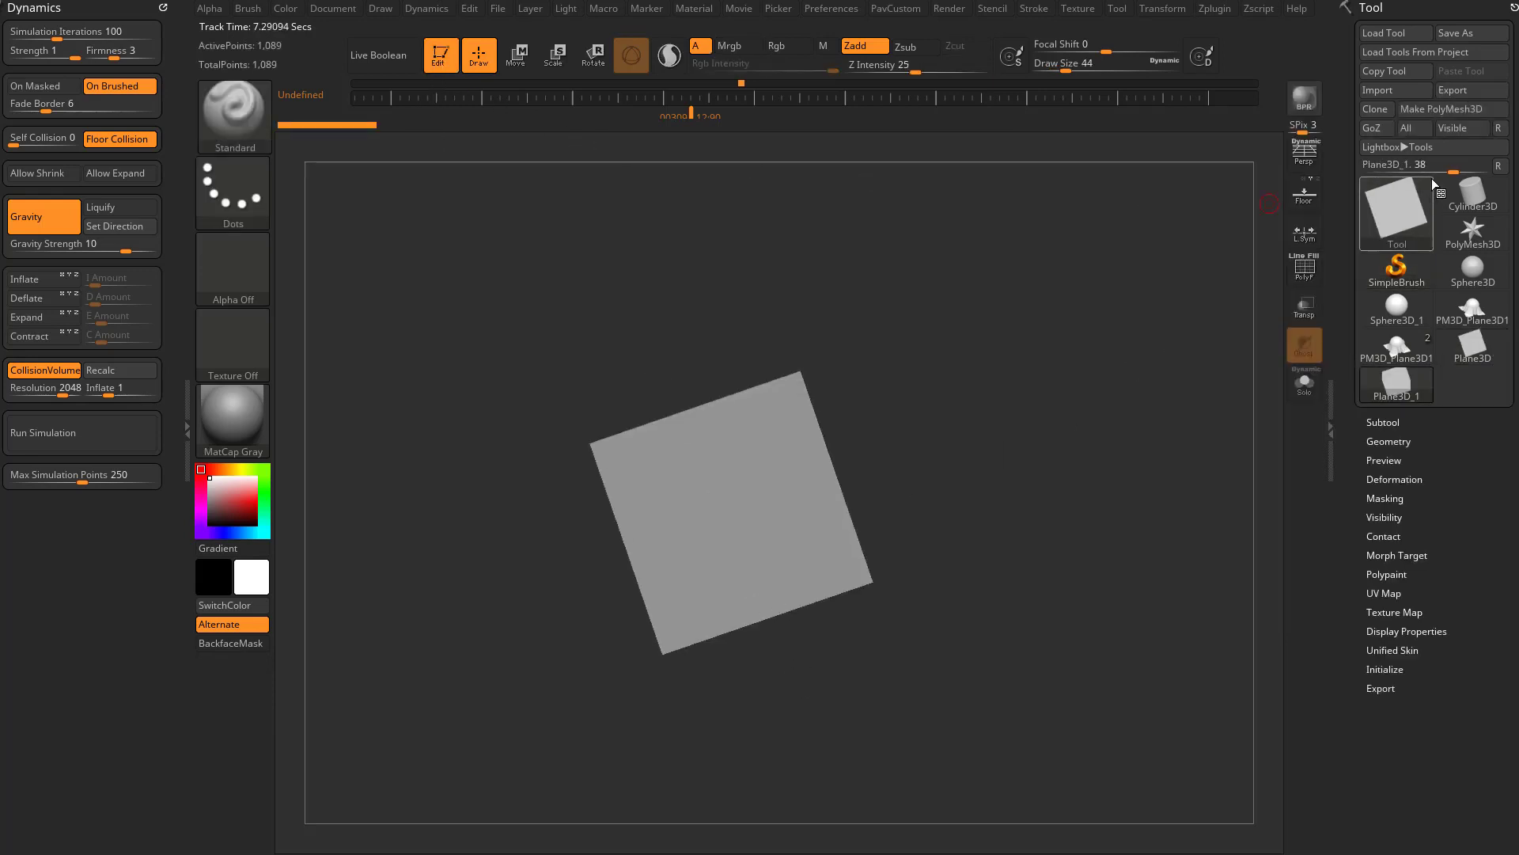
{"action": "left_click", "coordinate": [1445, 111]}
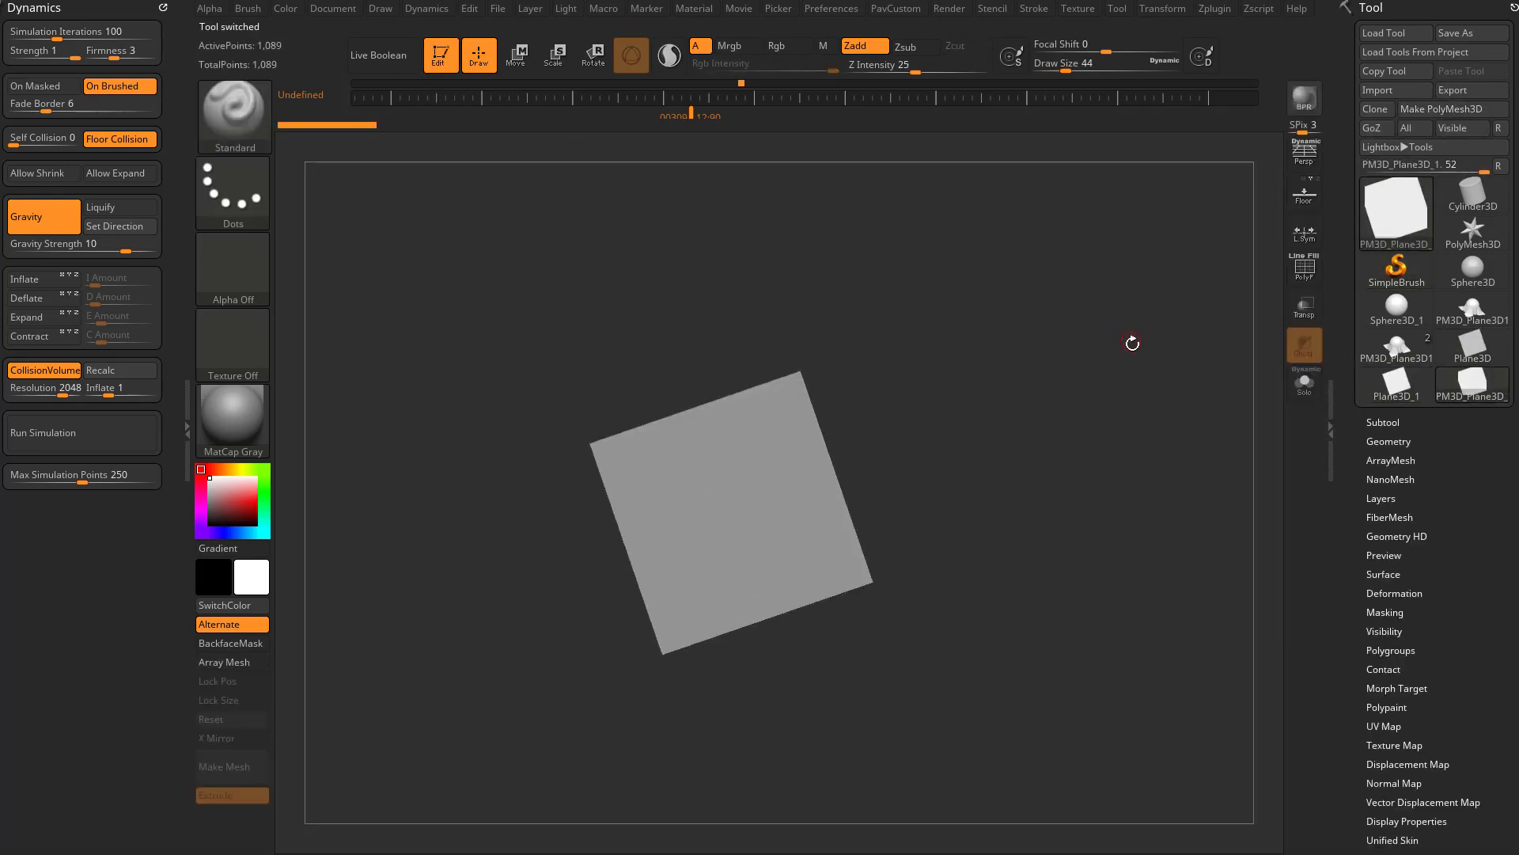
- Show the floor grid and turn off Collision Volume for the plane's cloth dynamics
{"action": "left_click", "coordinate": [1304, 194]}
{"action": "left_click_drag", "start_coordinate": [1086, 305], "coordinate": [1000, 467]}
{"action": "left_click", "coordinate": [58, 377]}
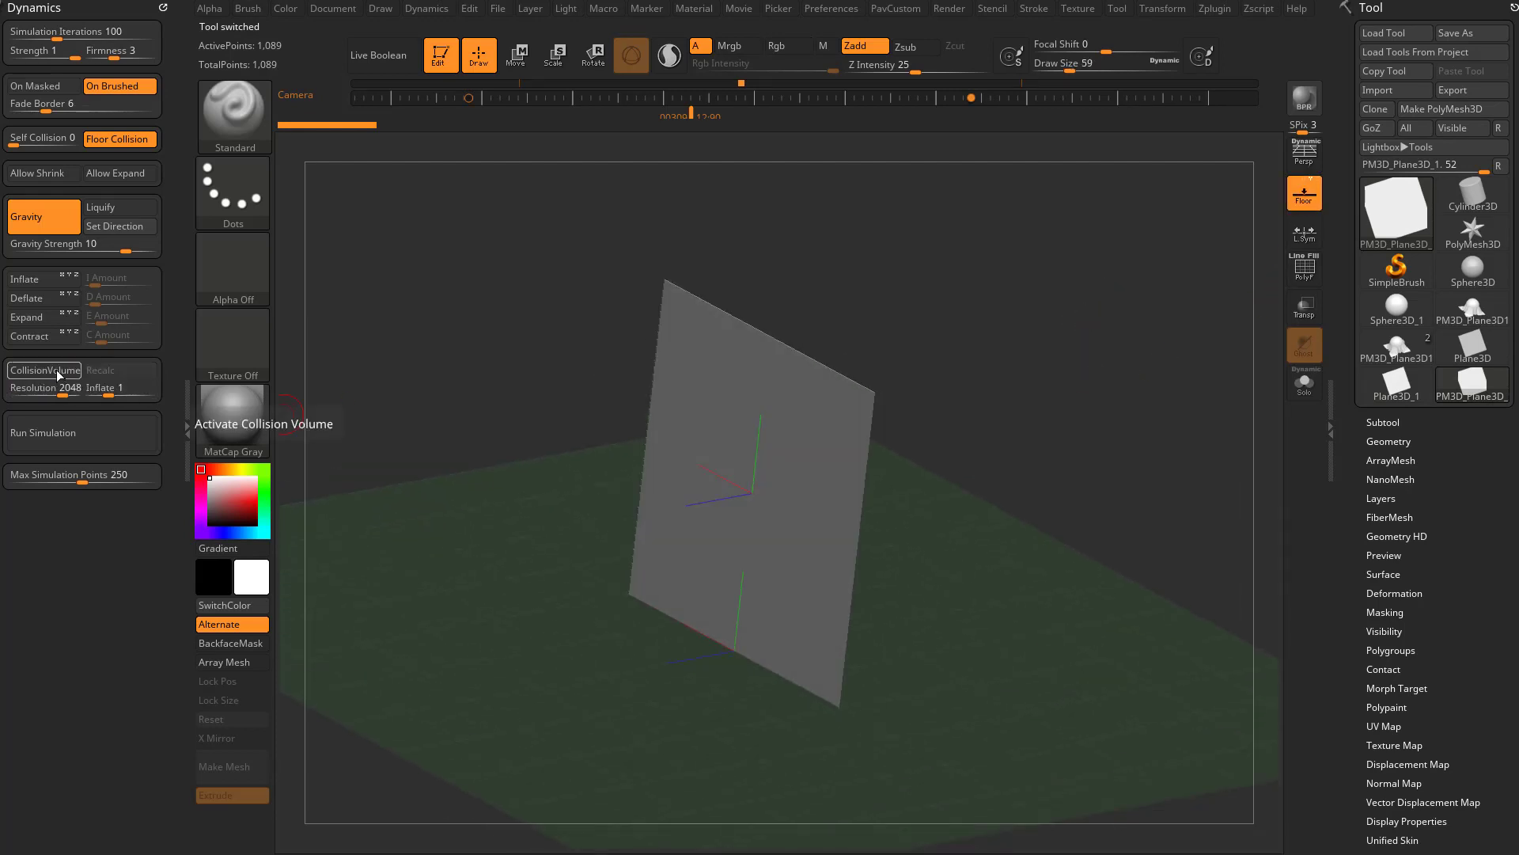
{"action": "mouse_move", "coordinate": [896, 327]}
{"action": "left_mouse_down"}
{"action": "mouse_move", "coordinate": [981, 307]}
{"action": "mouse_move", "coordinate": [891, 337]}
{"action": "left_mouse_up"}
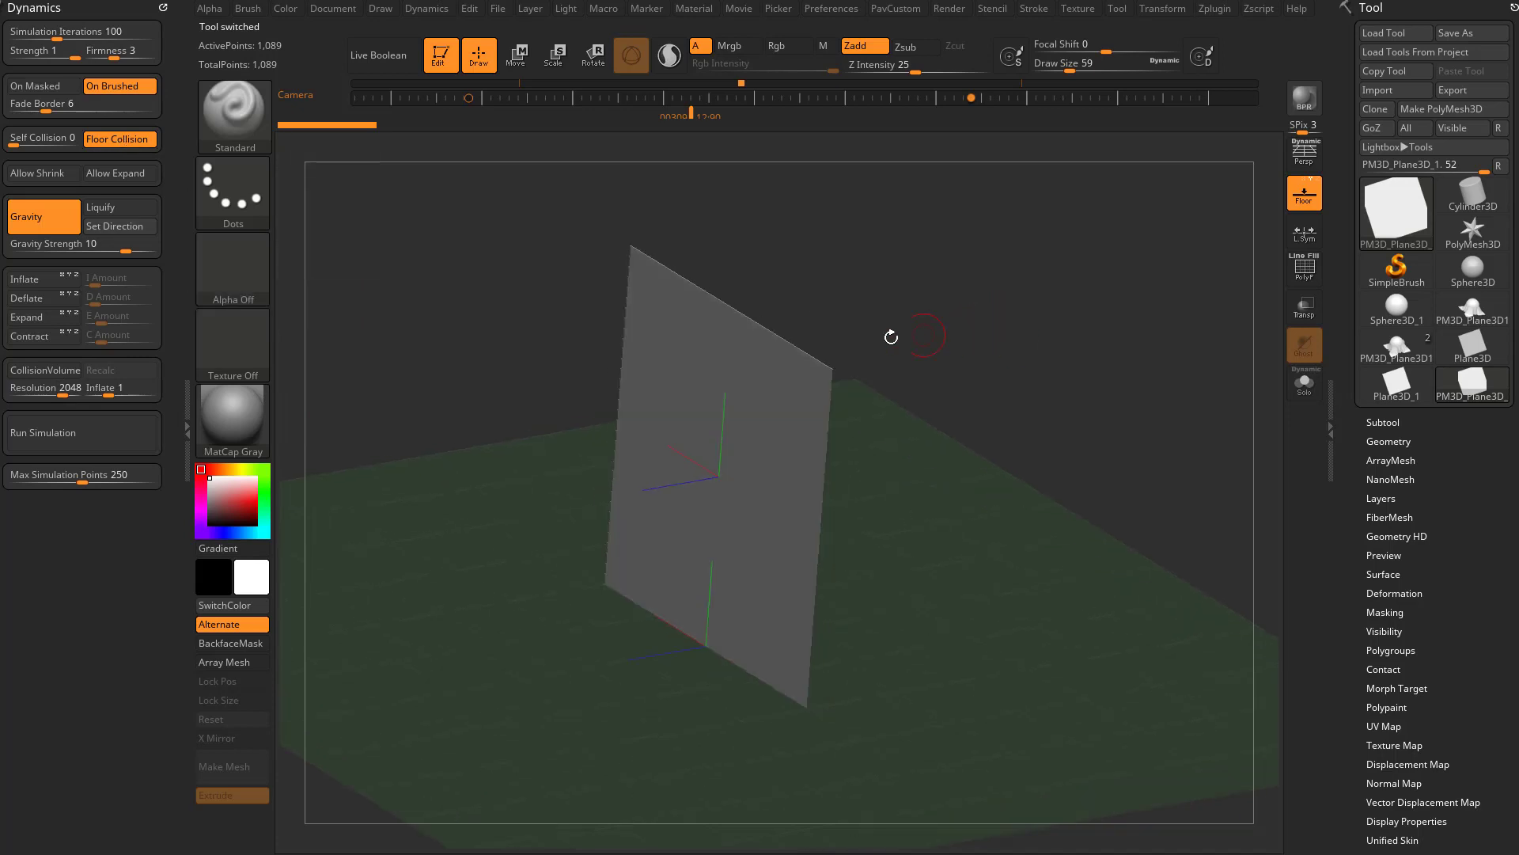
- Run a test cloth simulation on the plain plane and undo it
{"action": "left_click", "coordinate": [99, 433]}
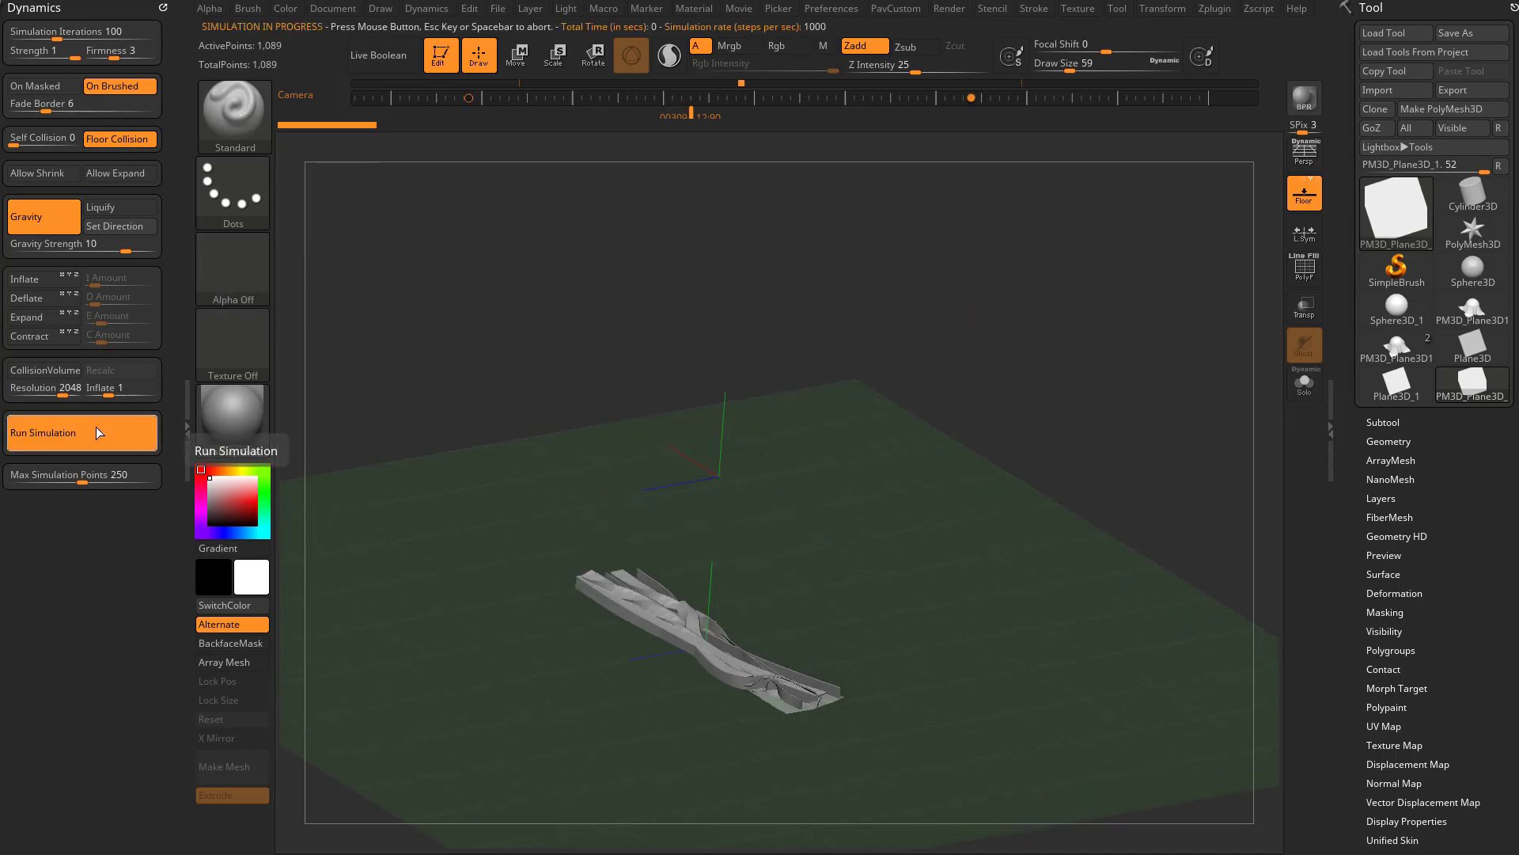
{"action": "key", "text": "ctrl+z"}
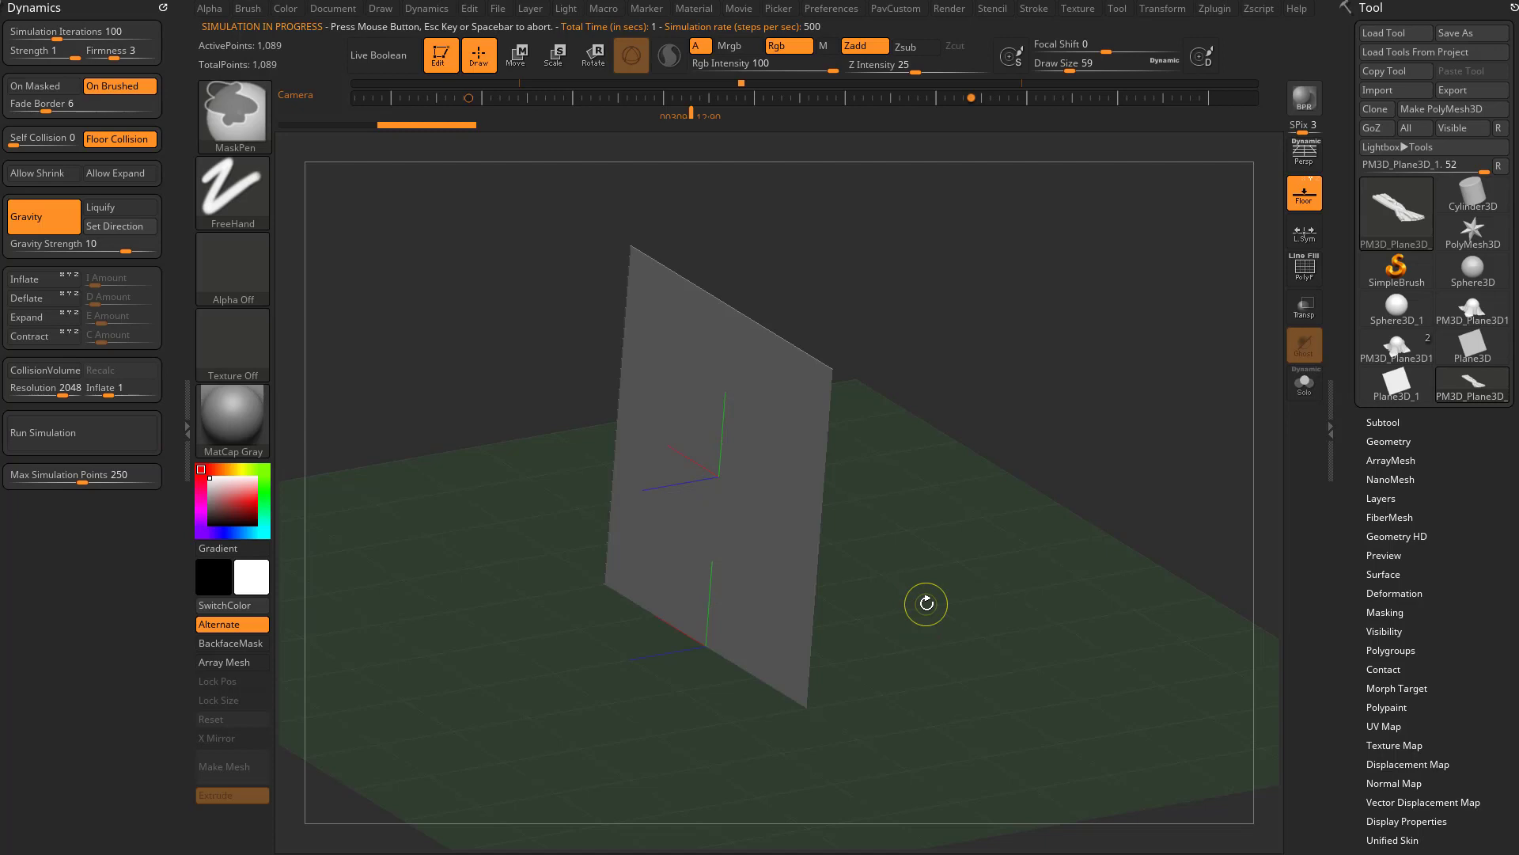
- Hide the movie timeline above the canvas
{"action": "left_click", "coordinate": [739, 9]}
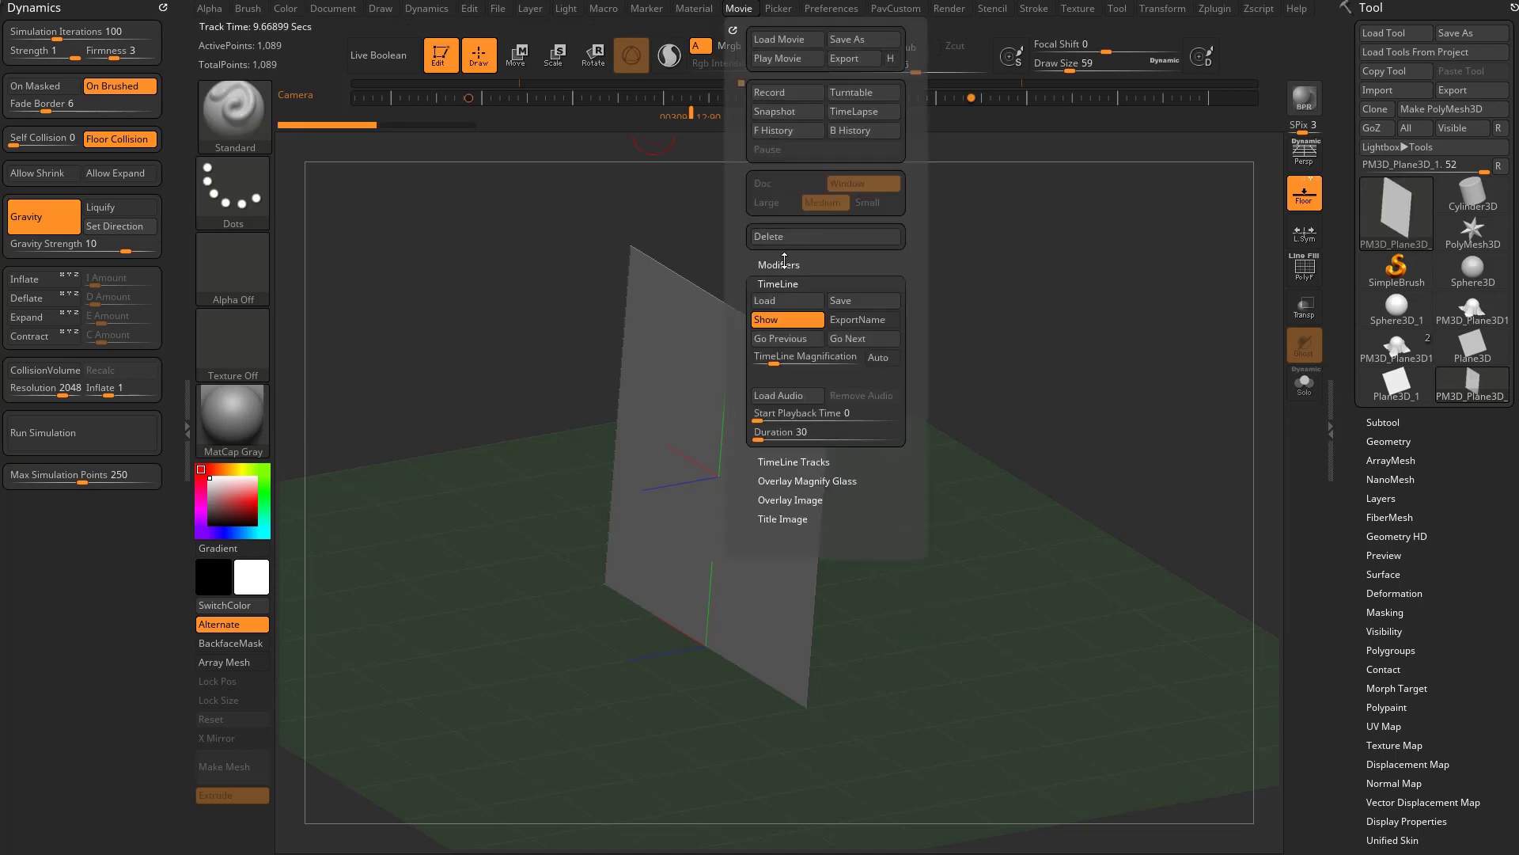
{"action": "left_click", "coordinate": [787, 320]}
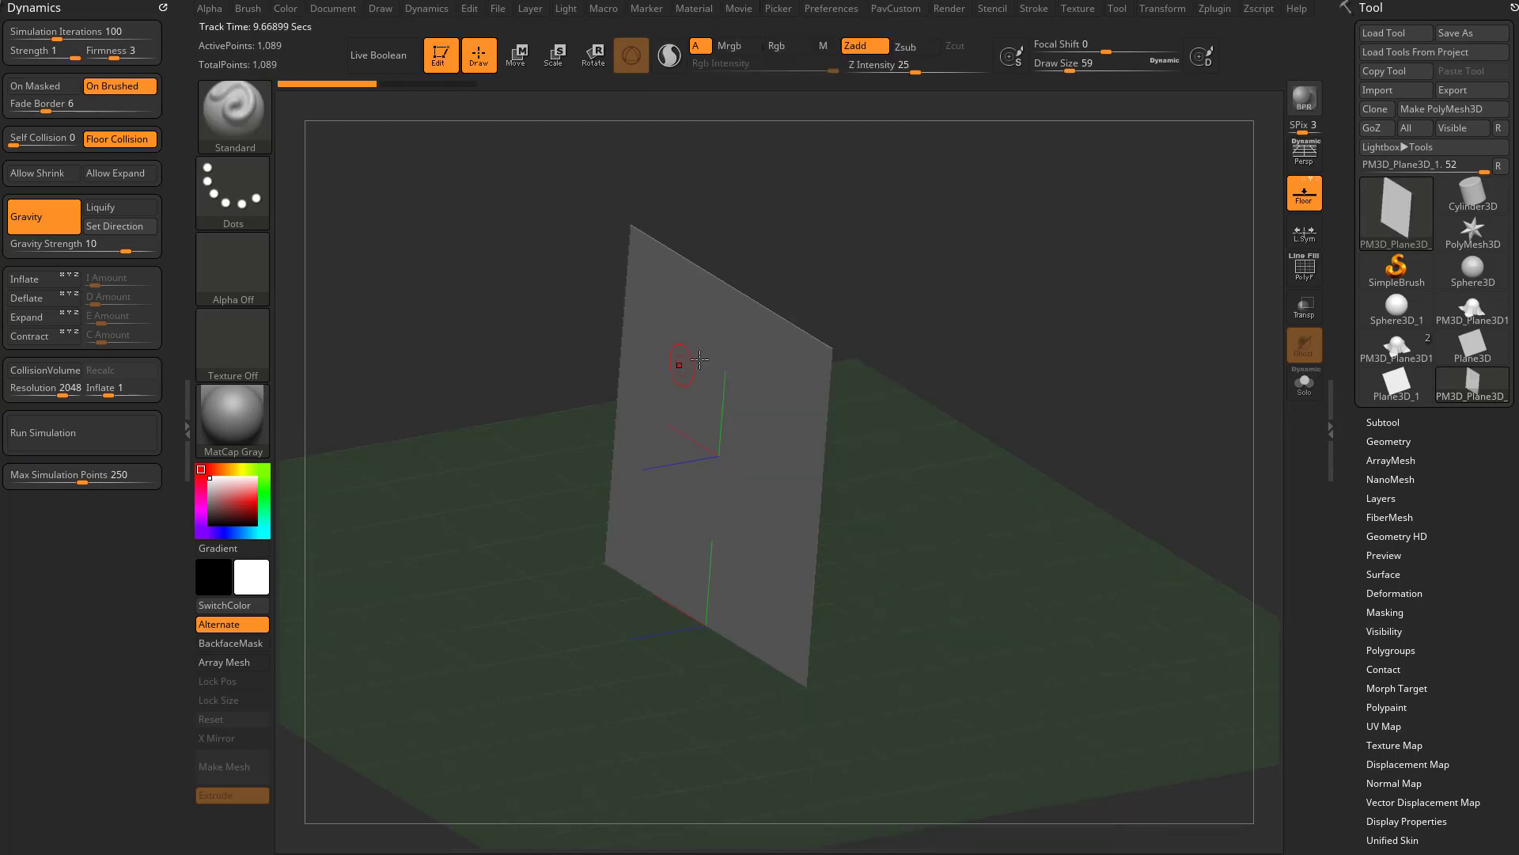
- Enable Dynamic Subdiv with MicroPoly on the plane, show its polyframe, and set SmoothSubdiv to 0
{"action": "left_click", "coordinate": [1389, 440]}
{"action": "left_click", "coordinate": [1398, 511]}
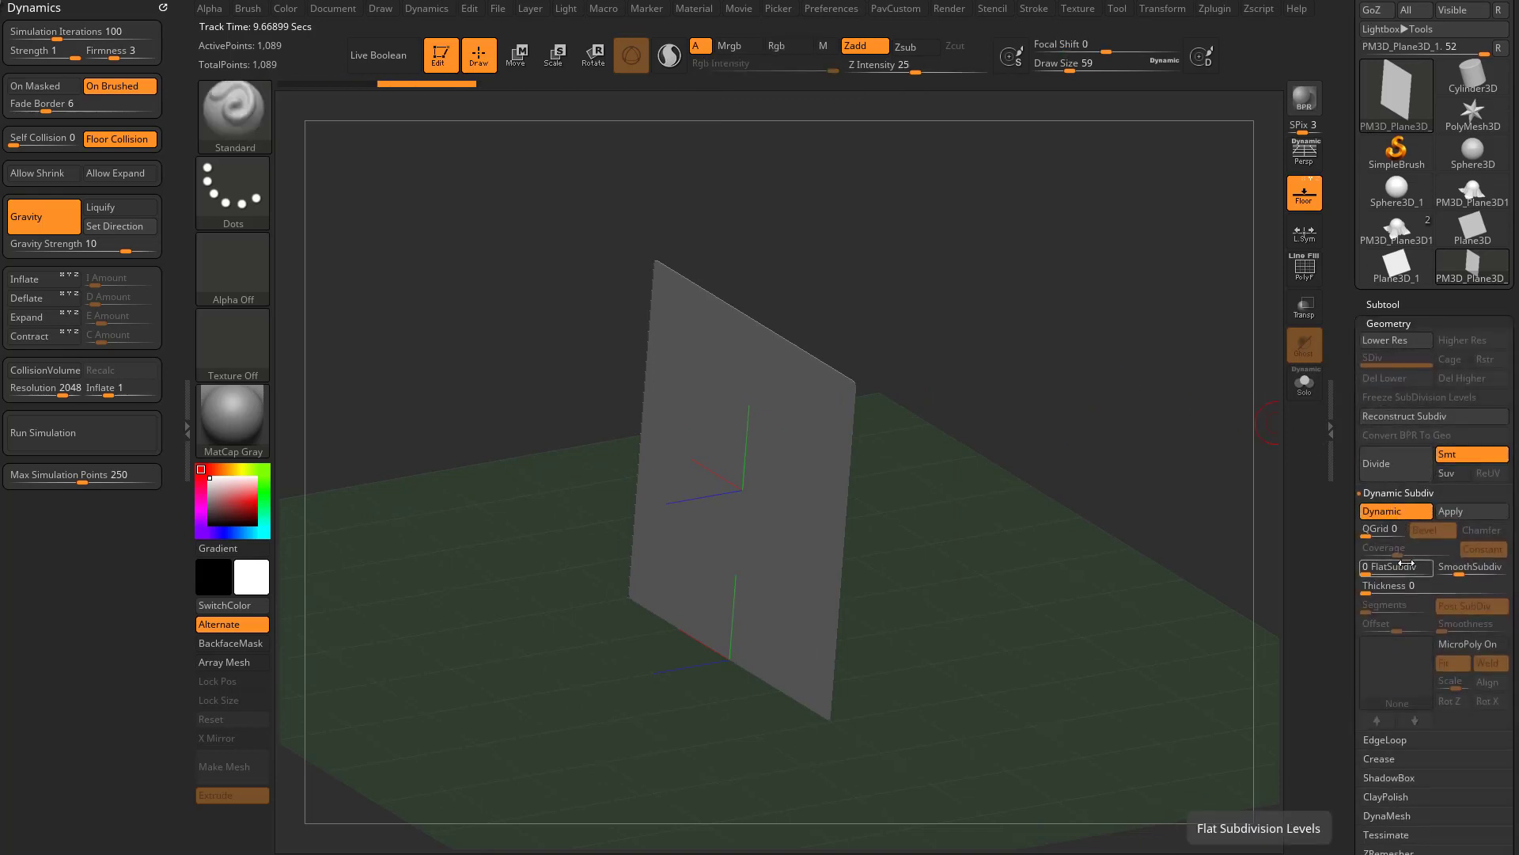
{"action": "left_click", "coordinate": [1456, 645]}
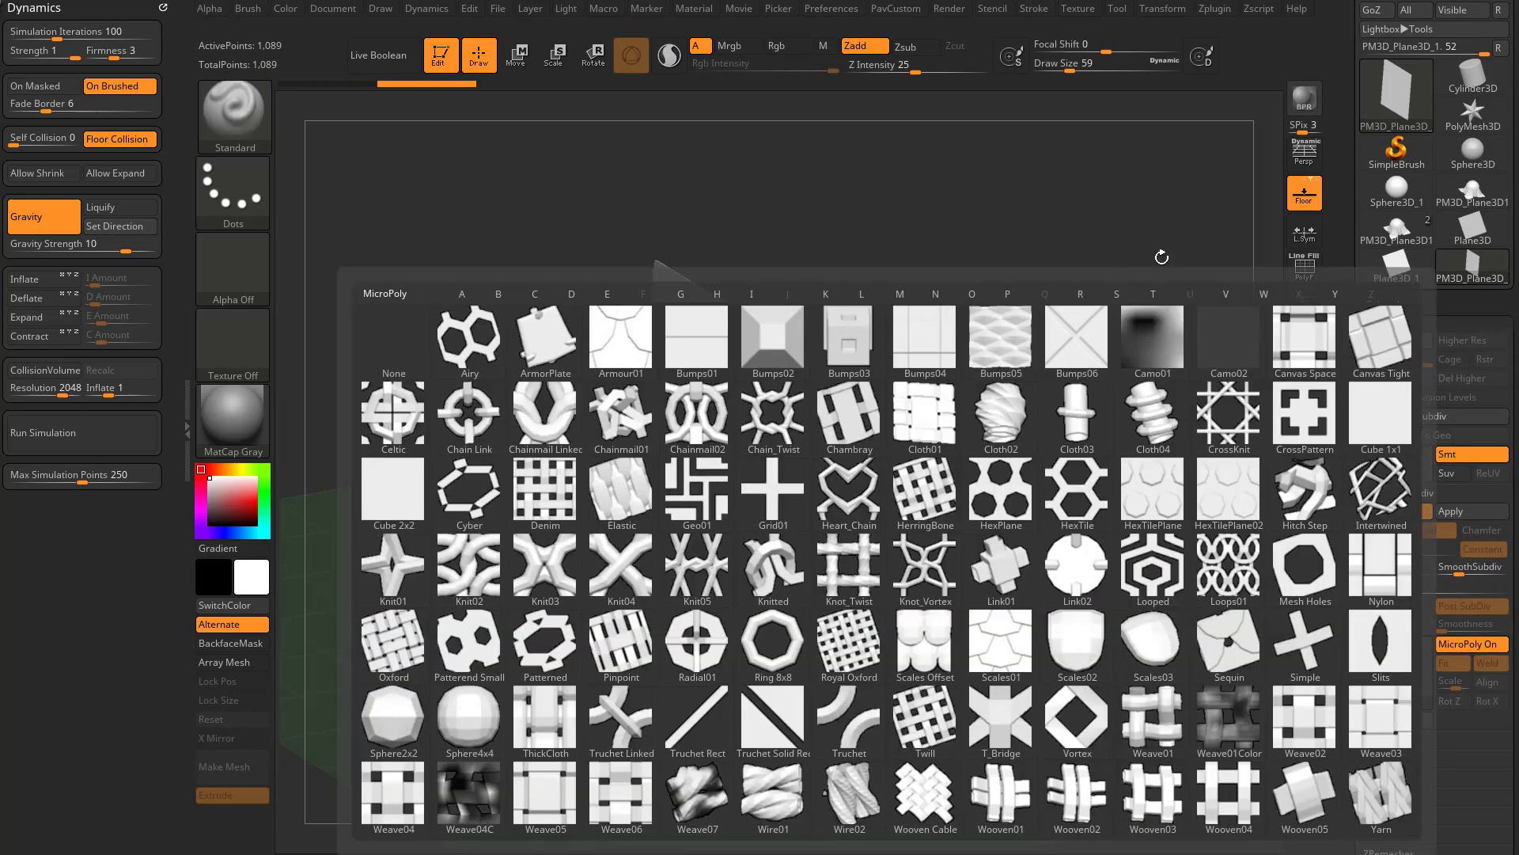
{"action": "key", "text": "shift+f"}
{"action": "key", "text": "f"}
{"action": "left_click_drag", "start_coordinate": [1106, 417], "coordinate": [1113, 402]}
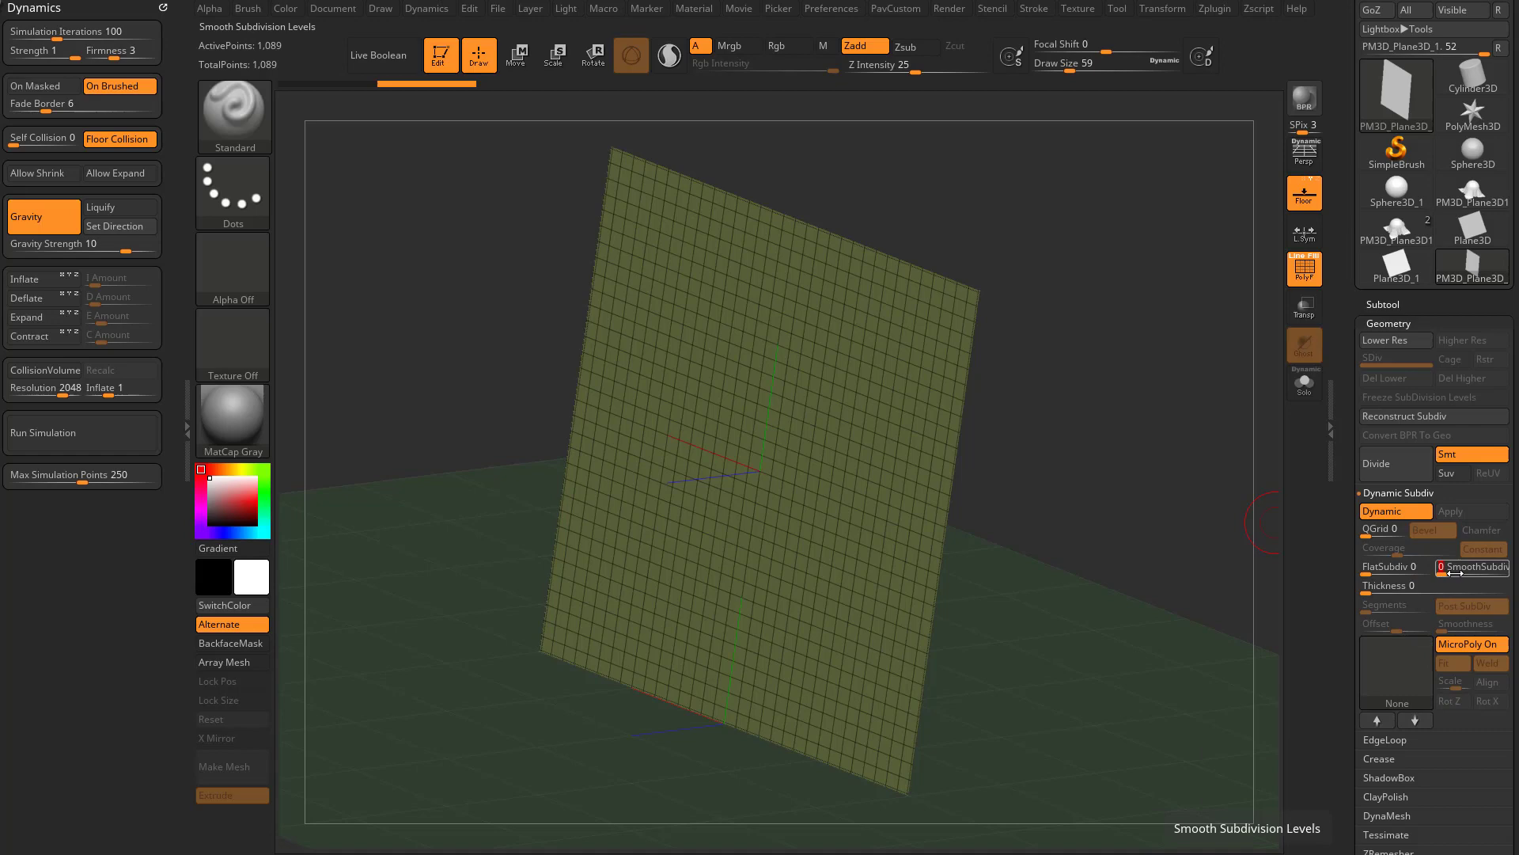
- Assign the Cloth03 MicroPoly mesh to the plane
{"action": "left_click", "coordinate": [1389, 663]}
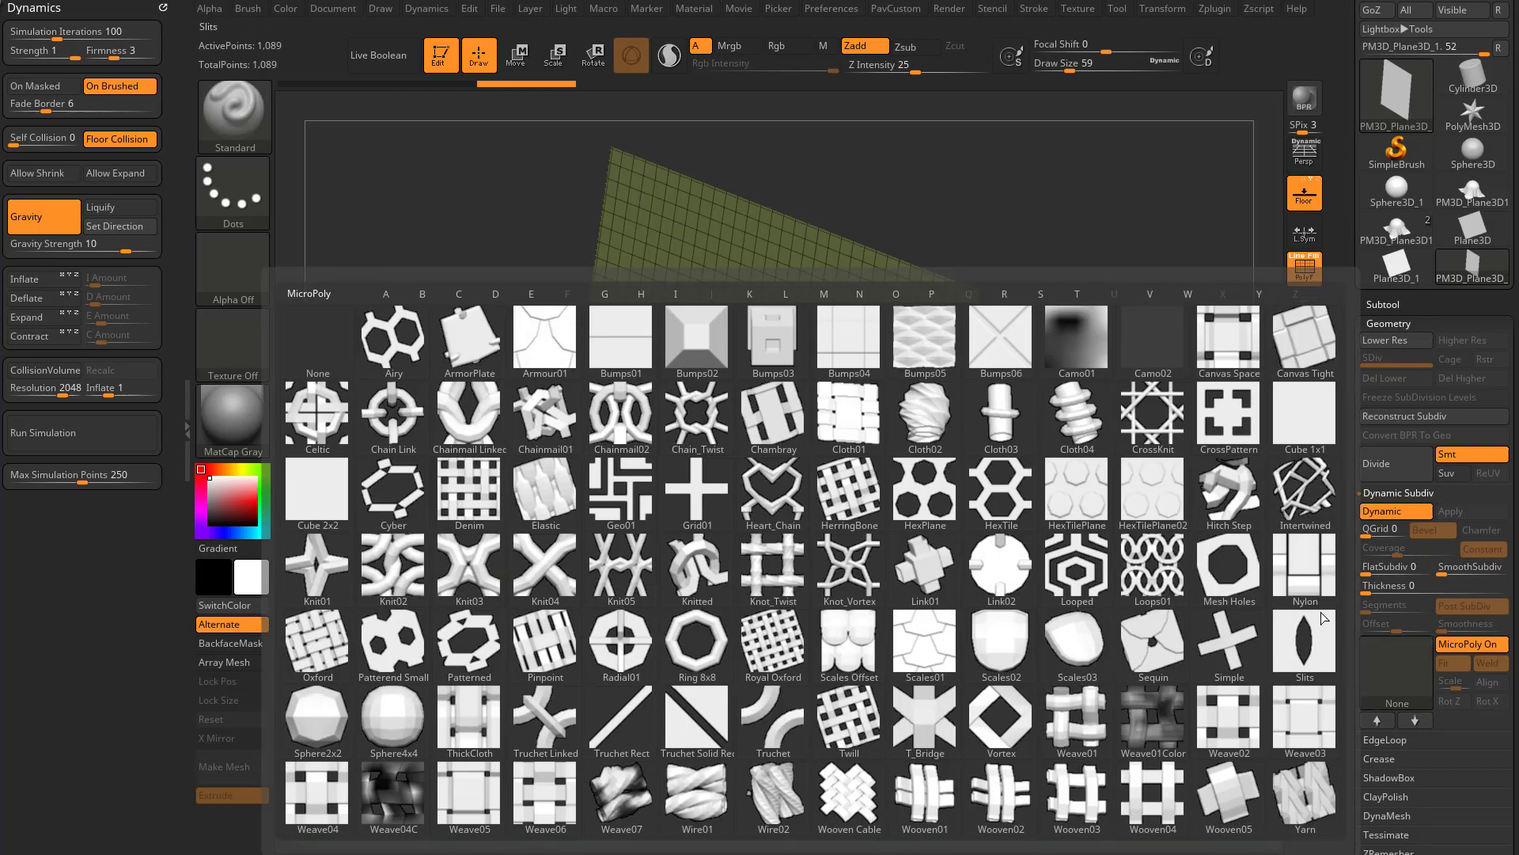
{"action": "left_click", "coordinate": [1003, 424]}
{"action": "left_click_drag", "start_coordinate": [1054, 379], "coordinate": [1172, 376]}
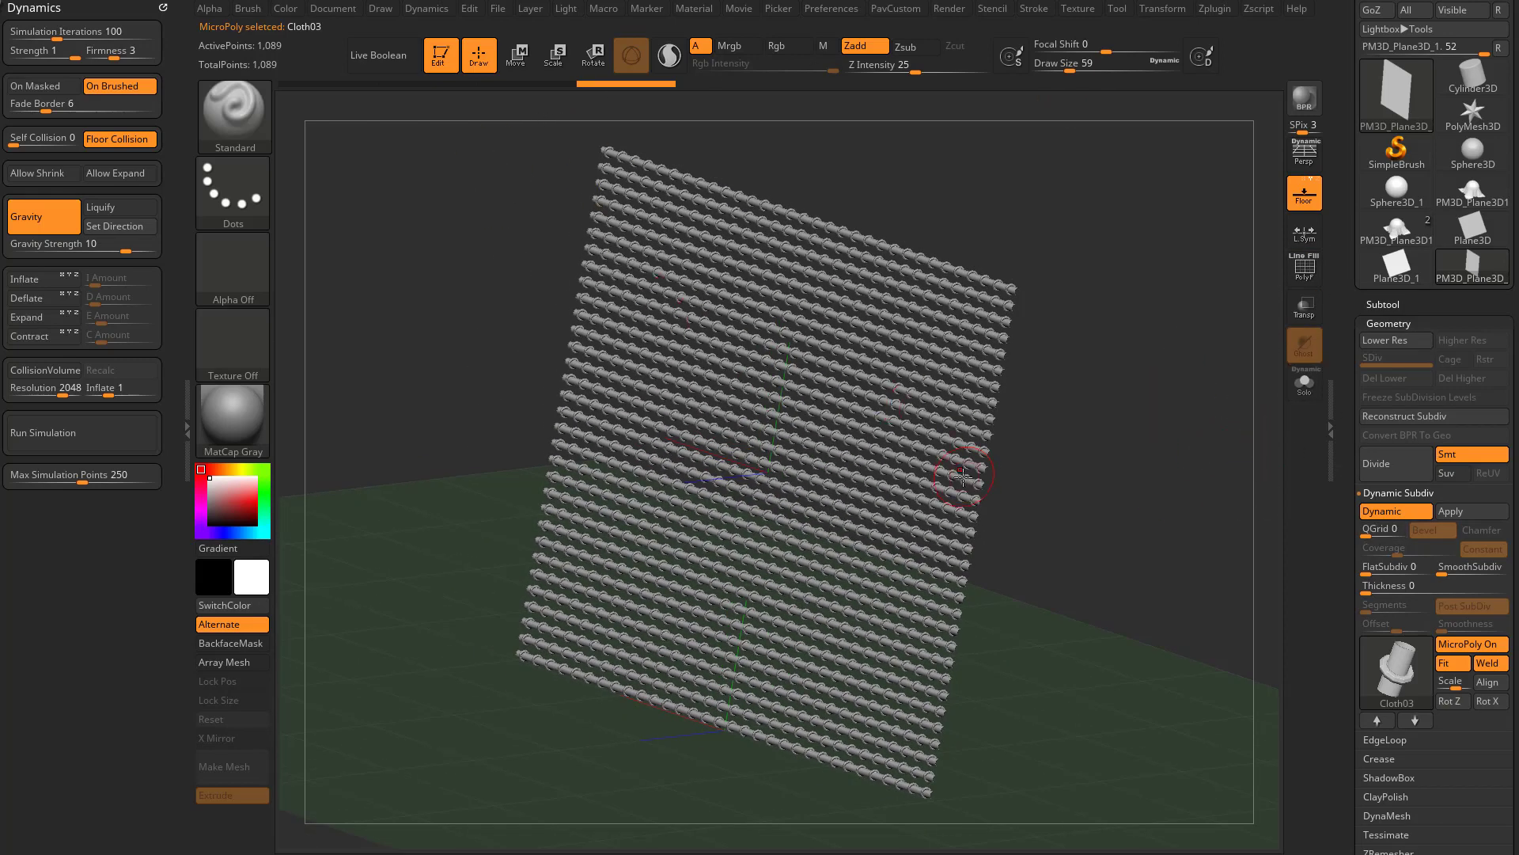
- Reconstruct a lower subdivision level of the plane and show its polyframe with MicroPoly turned off
{"action": "left_click", "coordinate": [1405, 417]}
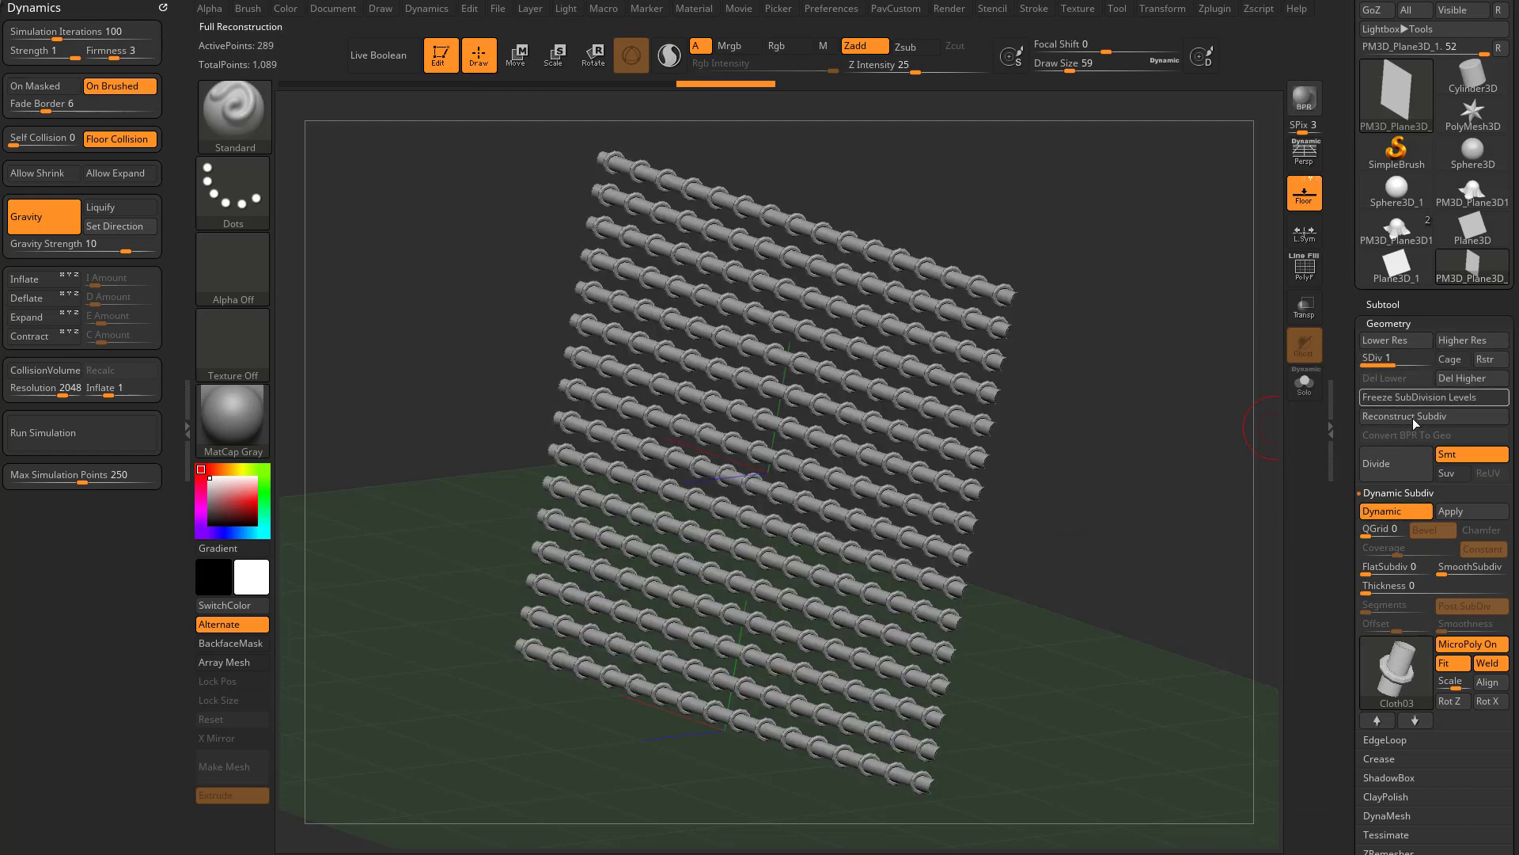
{"action": "left_click", "coordinate": [1456, 643]}
{"action": "left_click", "coordinate": [1303, 269]}
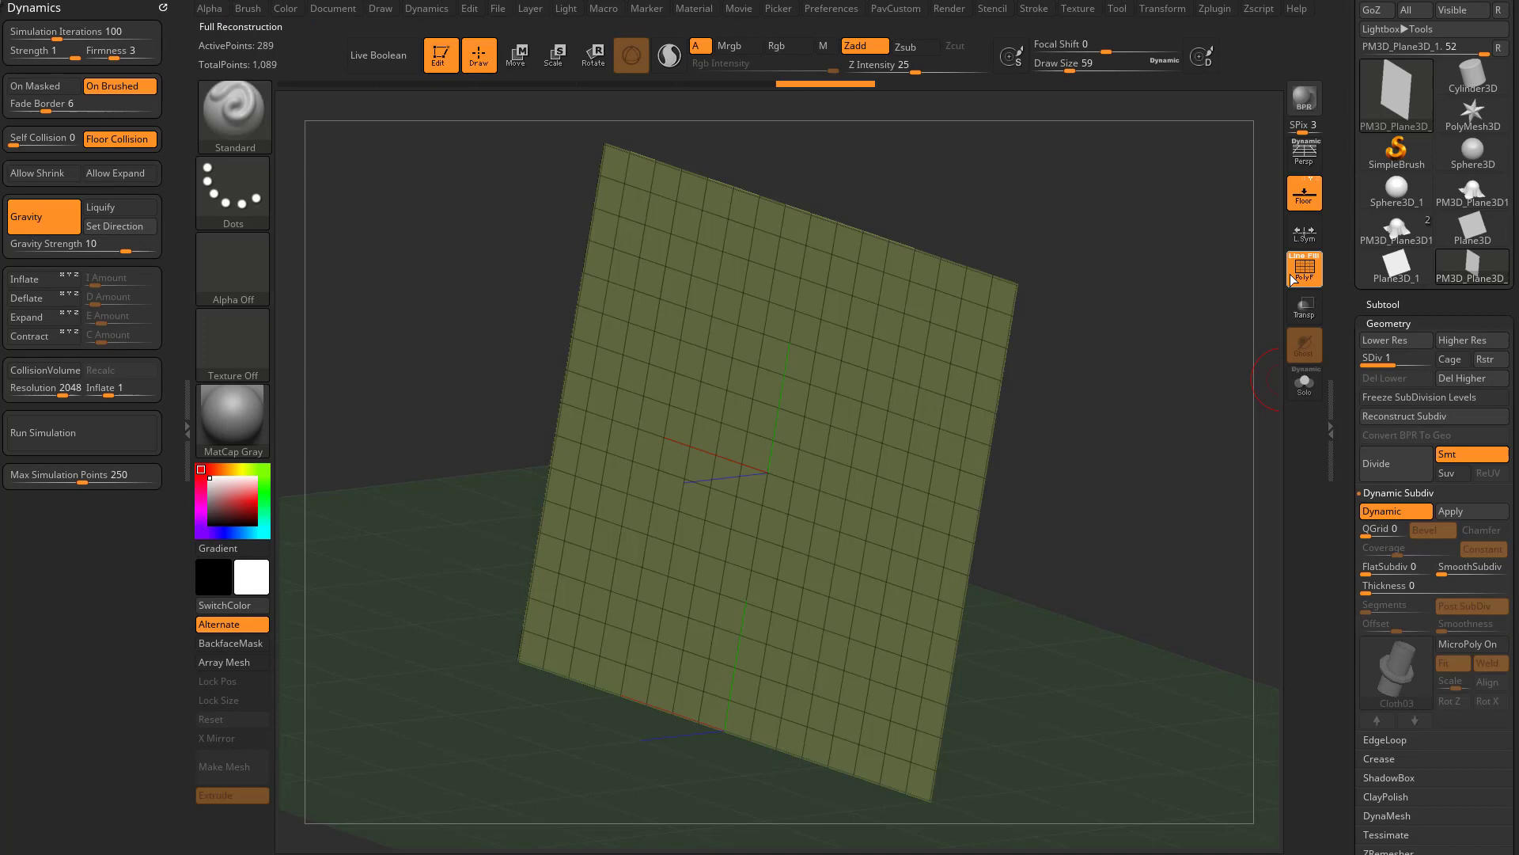
- Change the plane's material to SkinShade4
{"action": "left_click", "coordinate": [232, 420]}
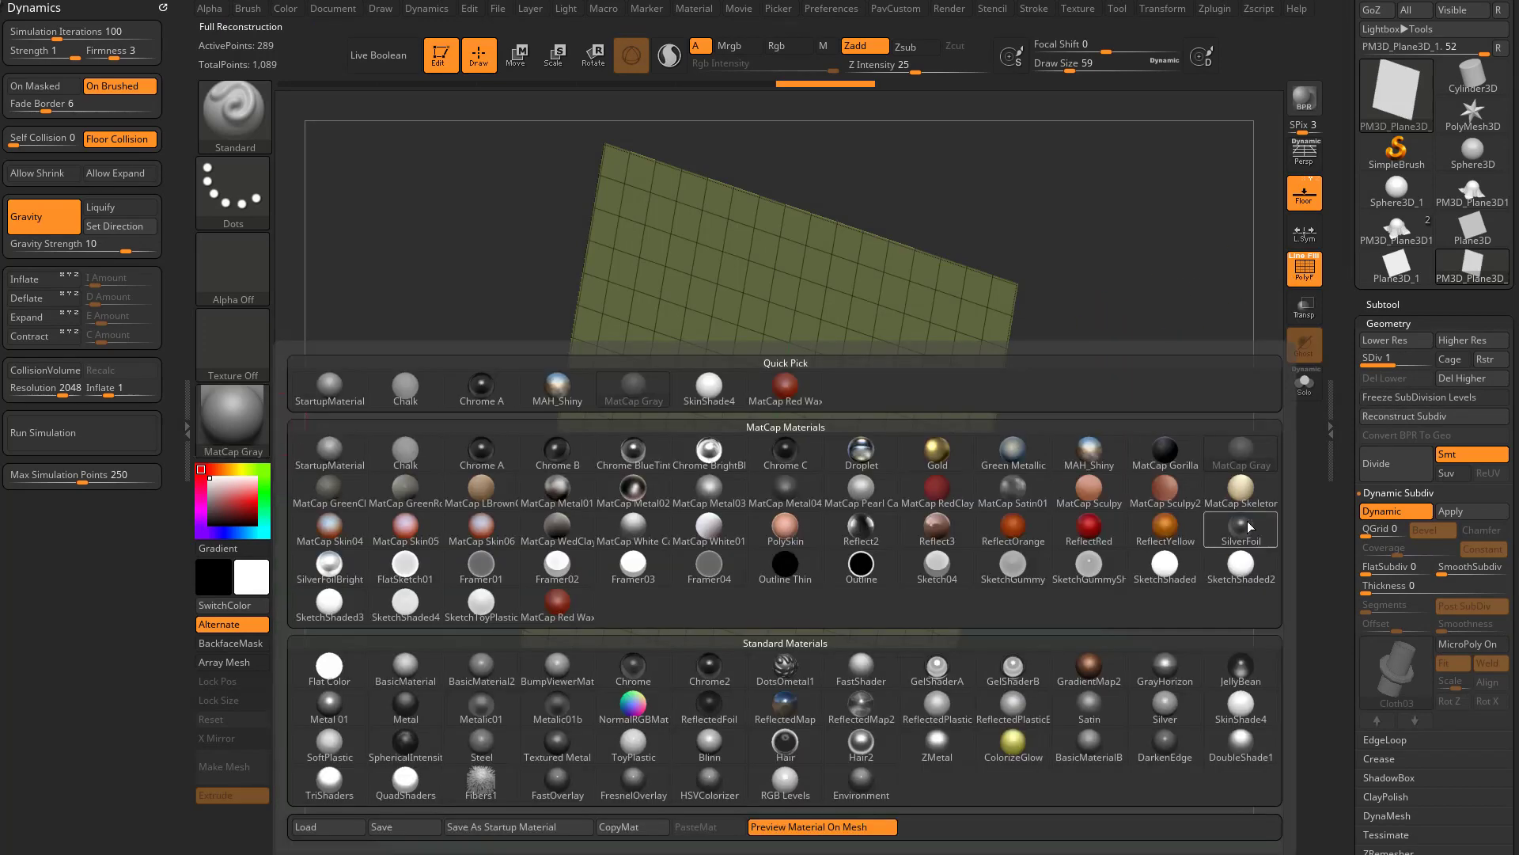
{"action": "left_click", "coordinate": [1240, 717]}
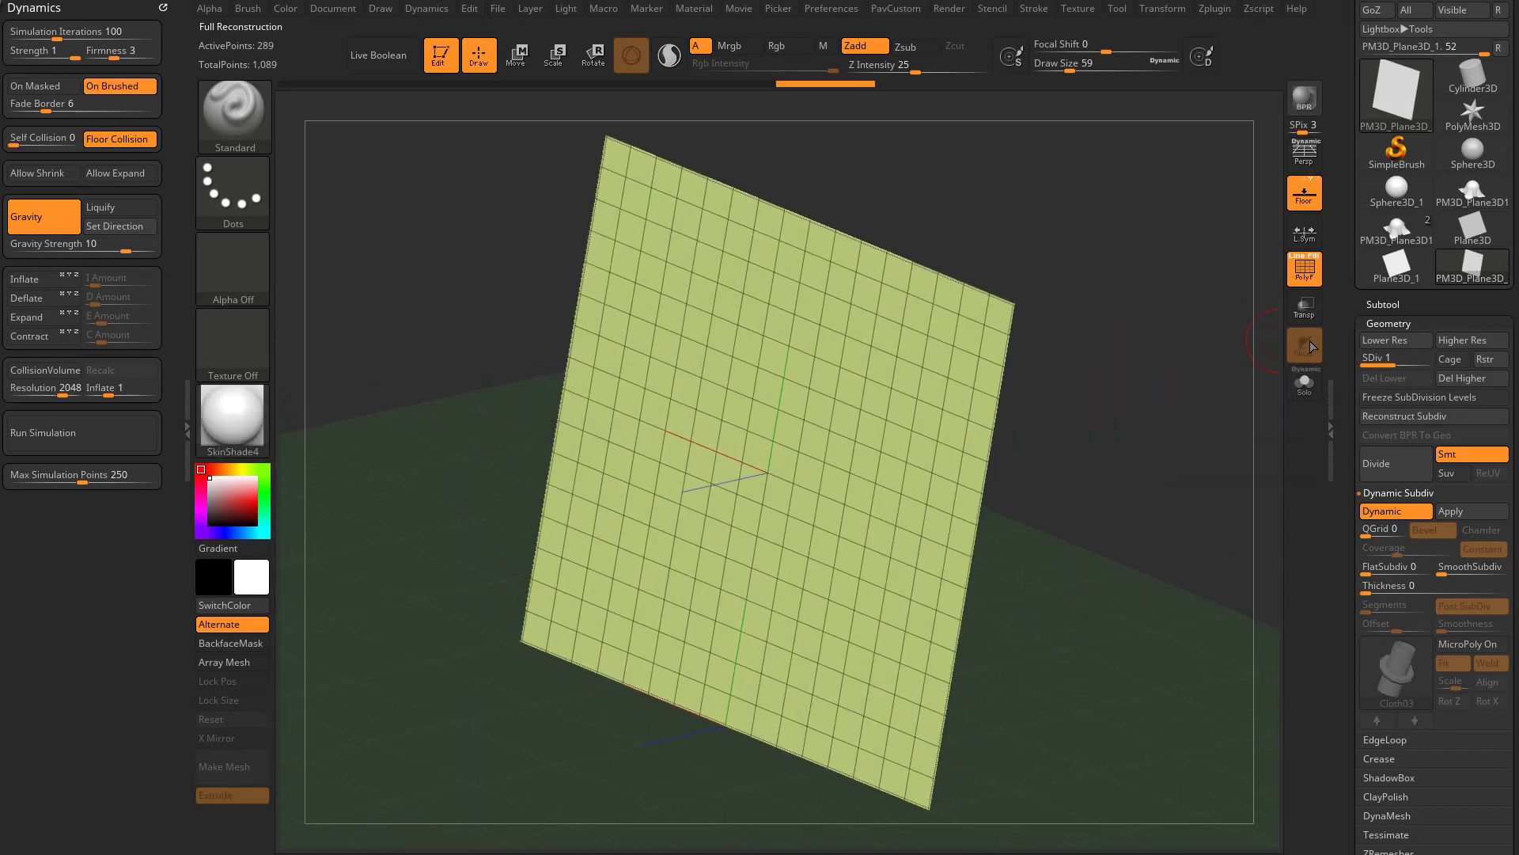
- Reconstruct the plane's remaining lower subdivision levels down to a single polygon
{"action": "left_click", "coordinate": [1417, 419]}
{"action": "left_click", "coordinate": [1414, 420]}
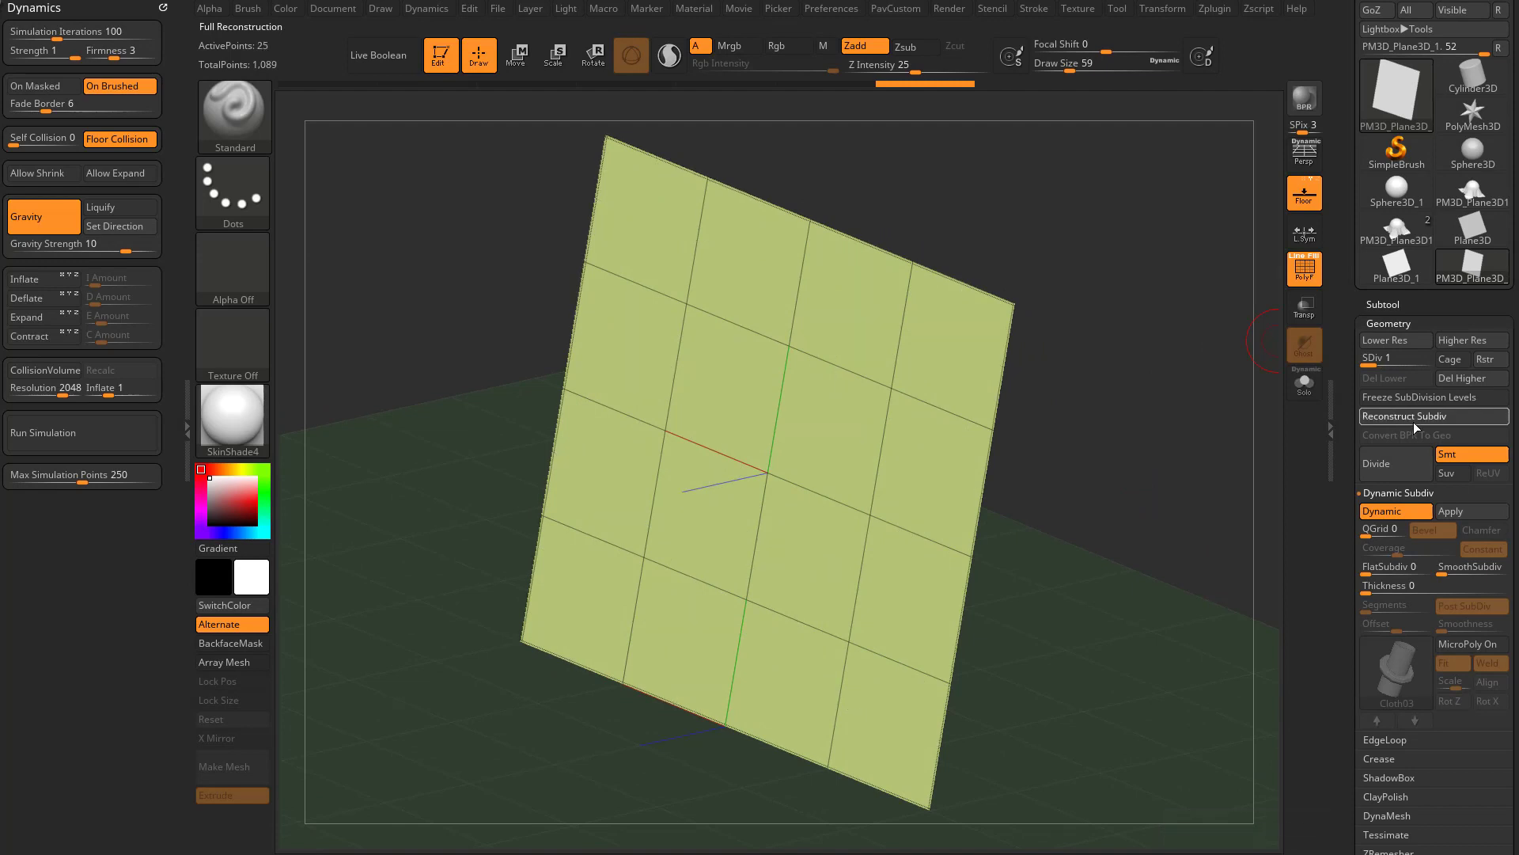
{"action": "left_click", "coordinate": [1415, 422]}
{"action": "left_click", "coordinate": [1413, 422]}
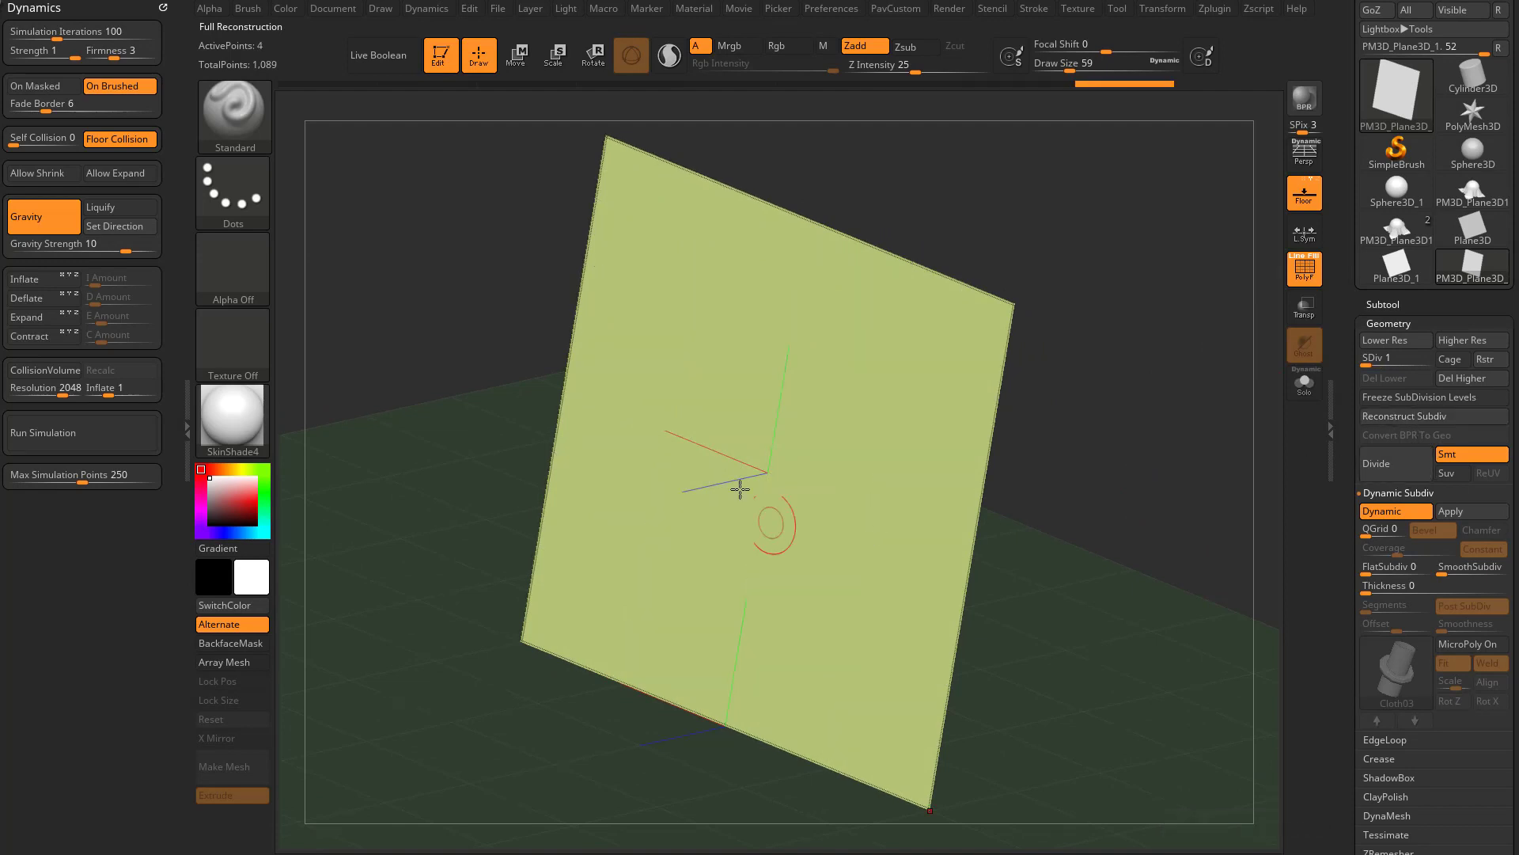
- Set the plane's subdivision level to 4 and delete its higher and lower levels
{"action": "left_click", "coordinate": [1399, 357]}
{"action": "left_click", "coordinate": [1414, 359]}
{"action": "left_click", "coordinate": [1426, 360]}
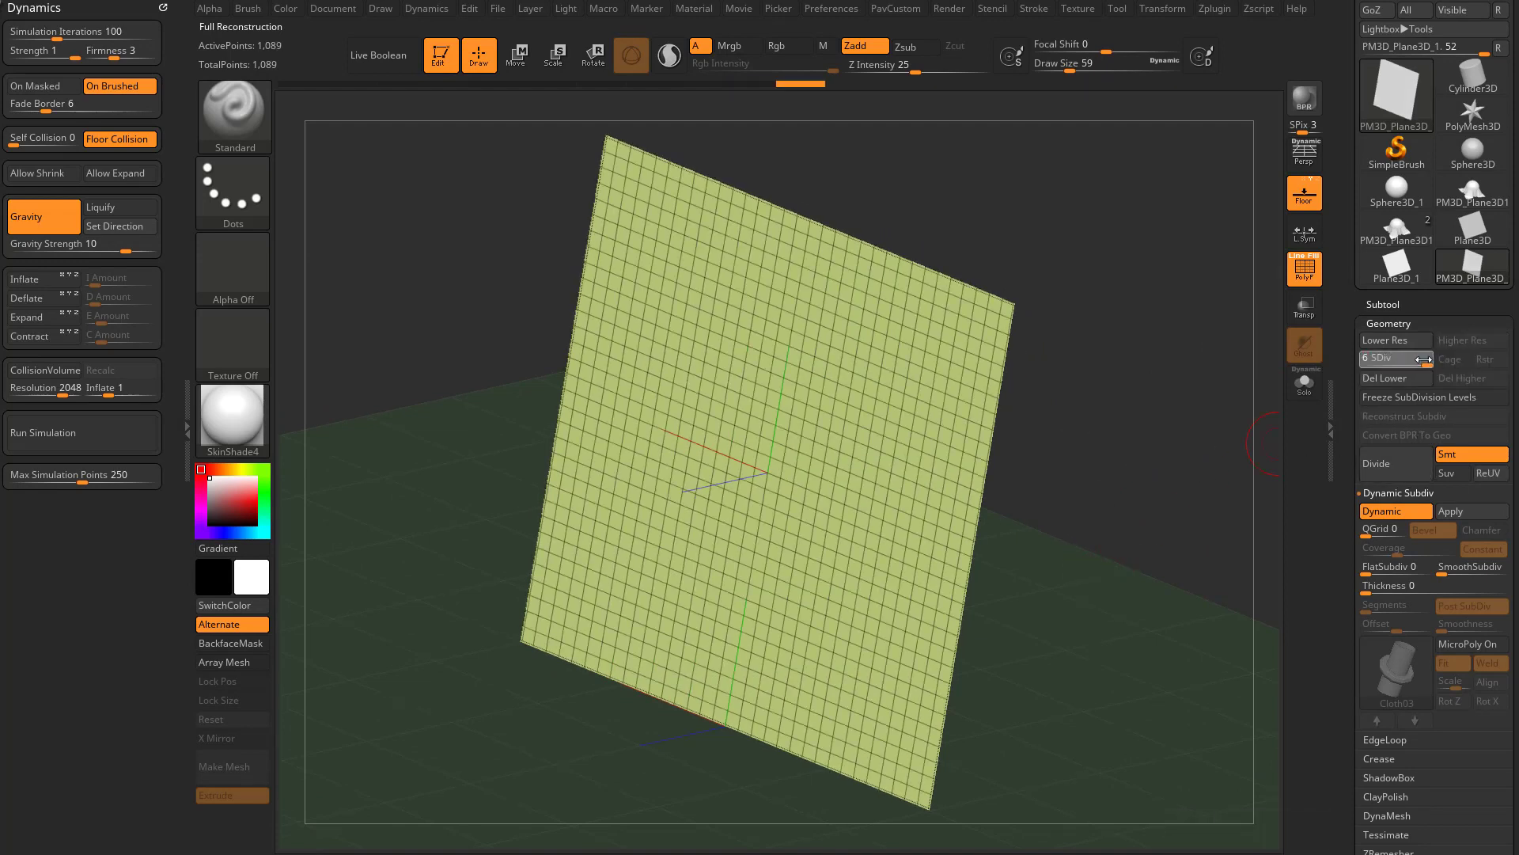
{"action": "left_click", "coordinate": [1394, 359]}
{"action": "left_click_drag", "start_coordinate": [1397, 358], "coordinate": [1403, 358]}
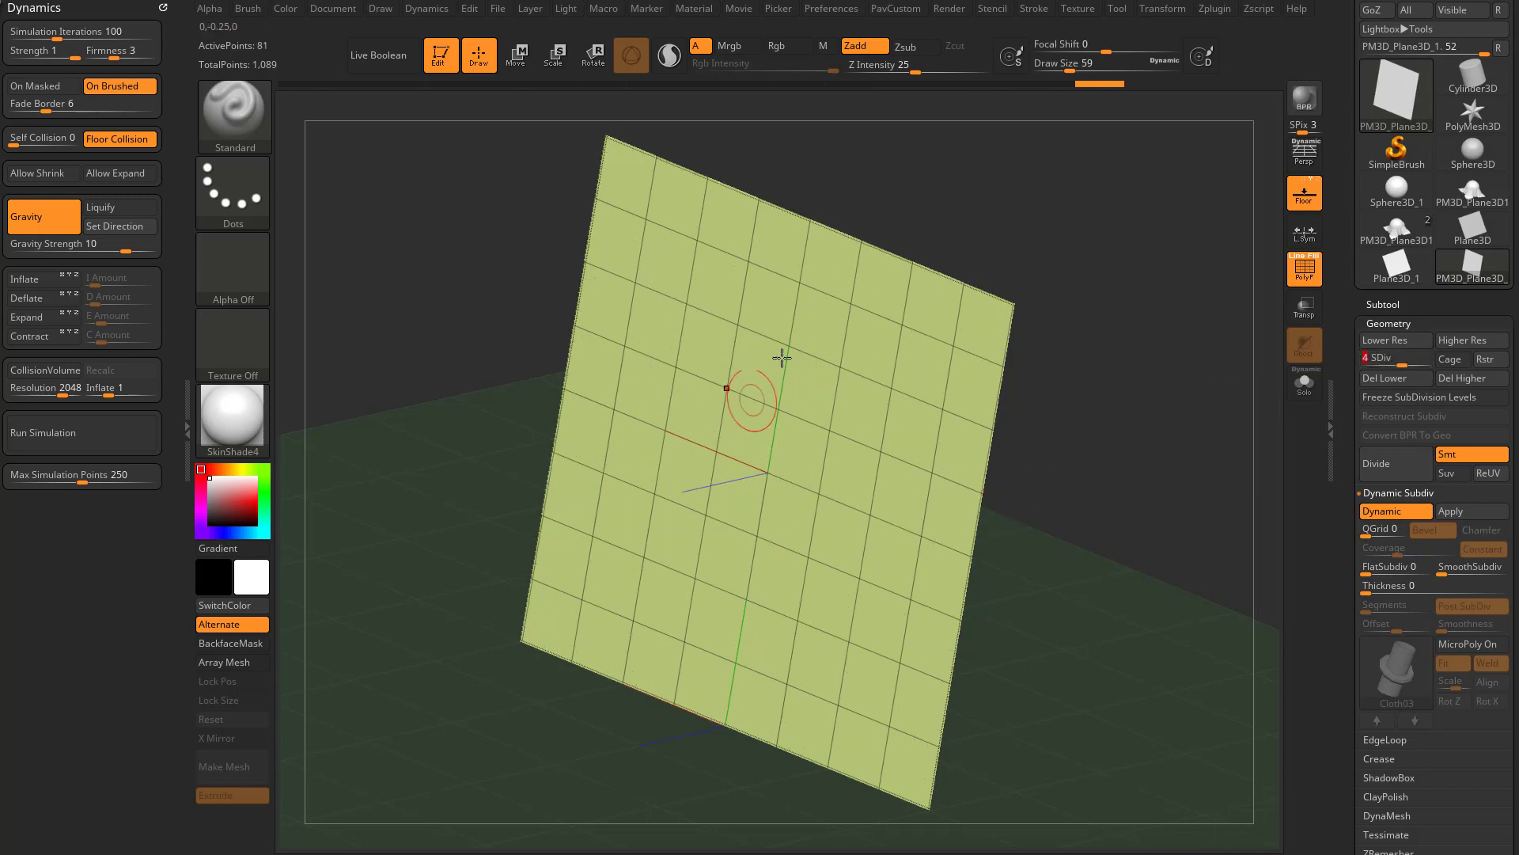
{"action": "left_click", "coordinate": [1452, 378]}
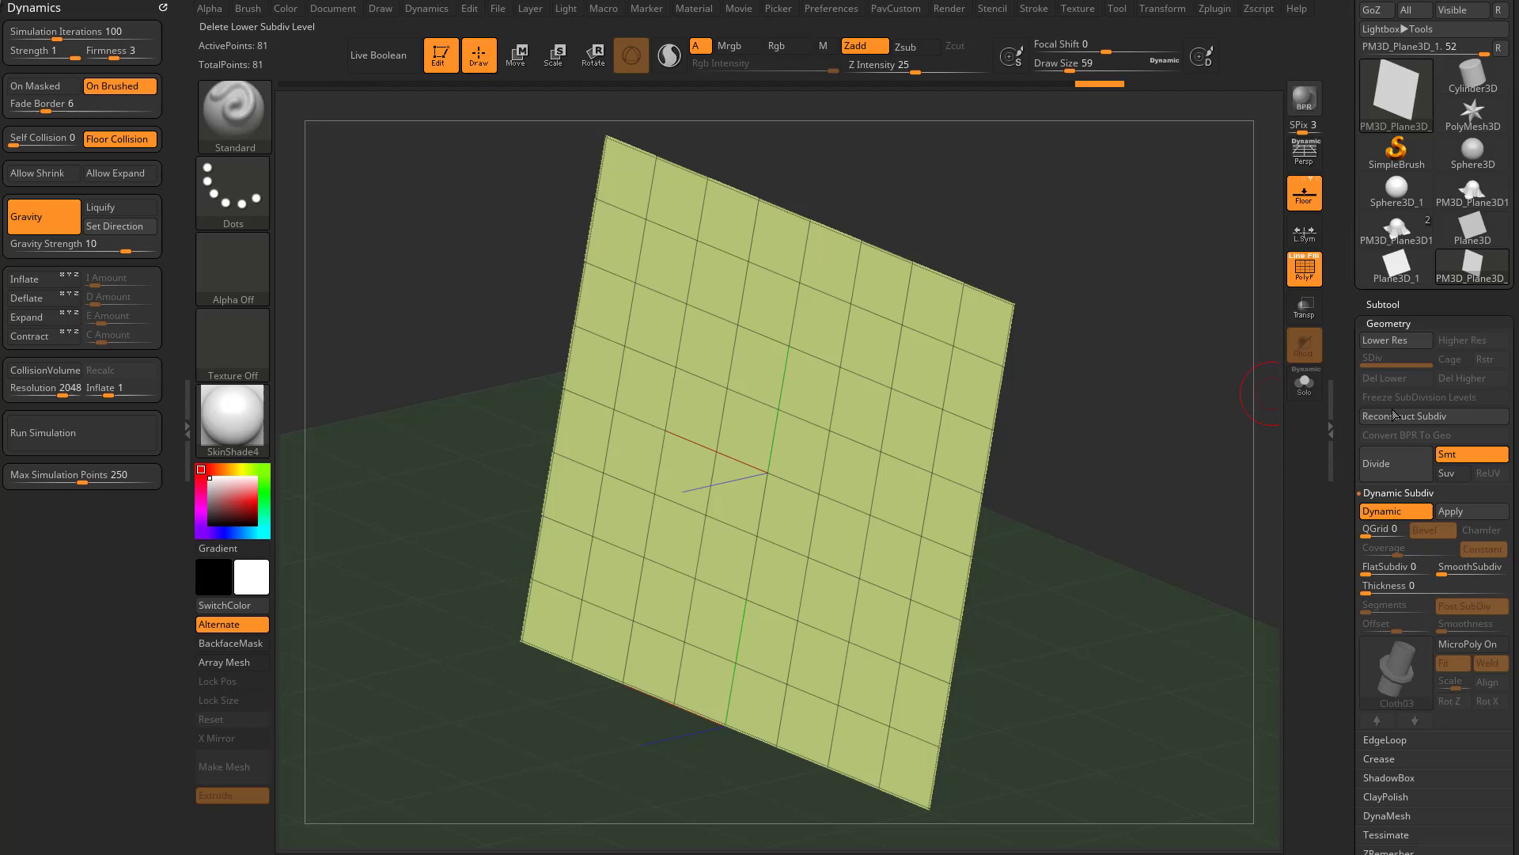
- Turn MicroPoly back on to show Cloth03 on the lower-resolution plane and inspect it from several angles
{"action": "mouse_move", "coordinate": [1116, 365]}
{"action": "left_mouse_down"}
{"action": "mouse_move", "coordinate": [1102, 366]}
{"action": "mouse_move", "coordinate": [1147, 369]}
{"action": "left_mouse_up"}
{"action": "left_click", "coordinate": [1479, 643]}
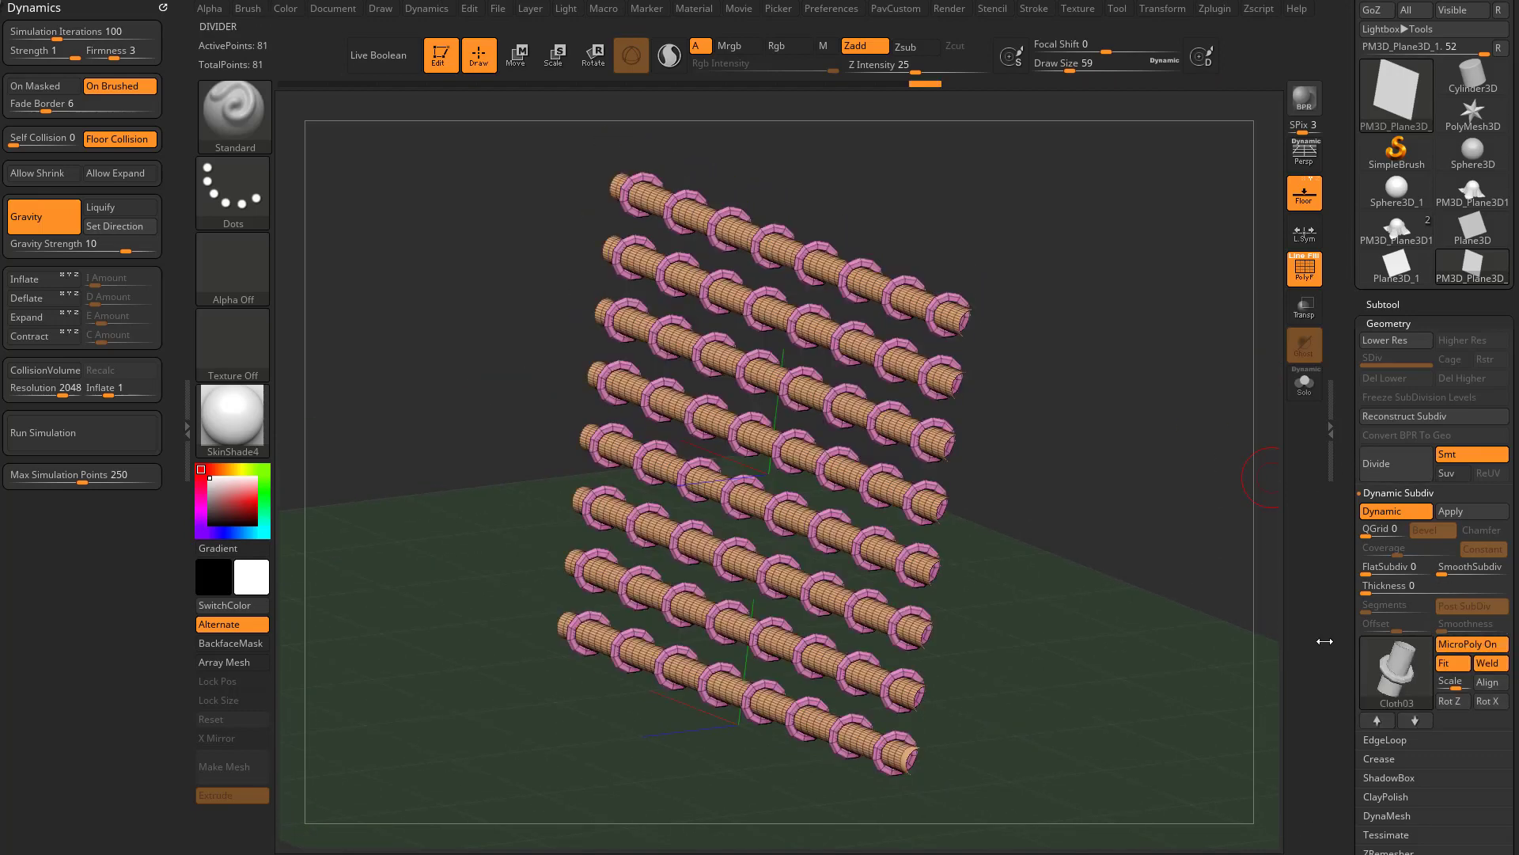
{"action": "left_click_drag", "start_coordinate": [1220, 597], "coordinate": [1204, 552]}
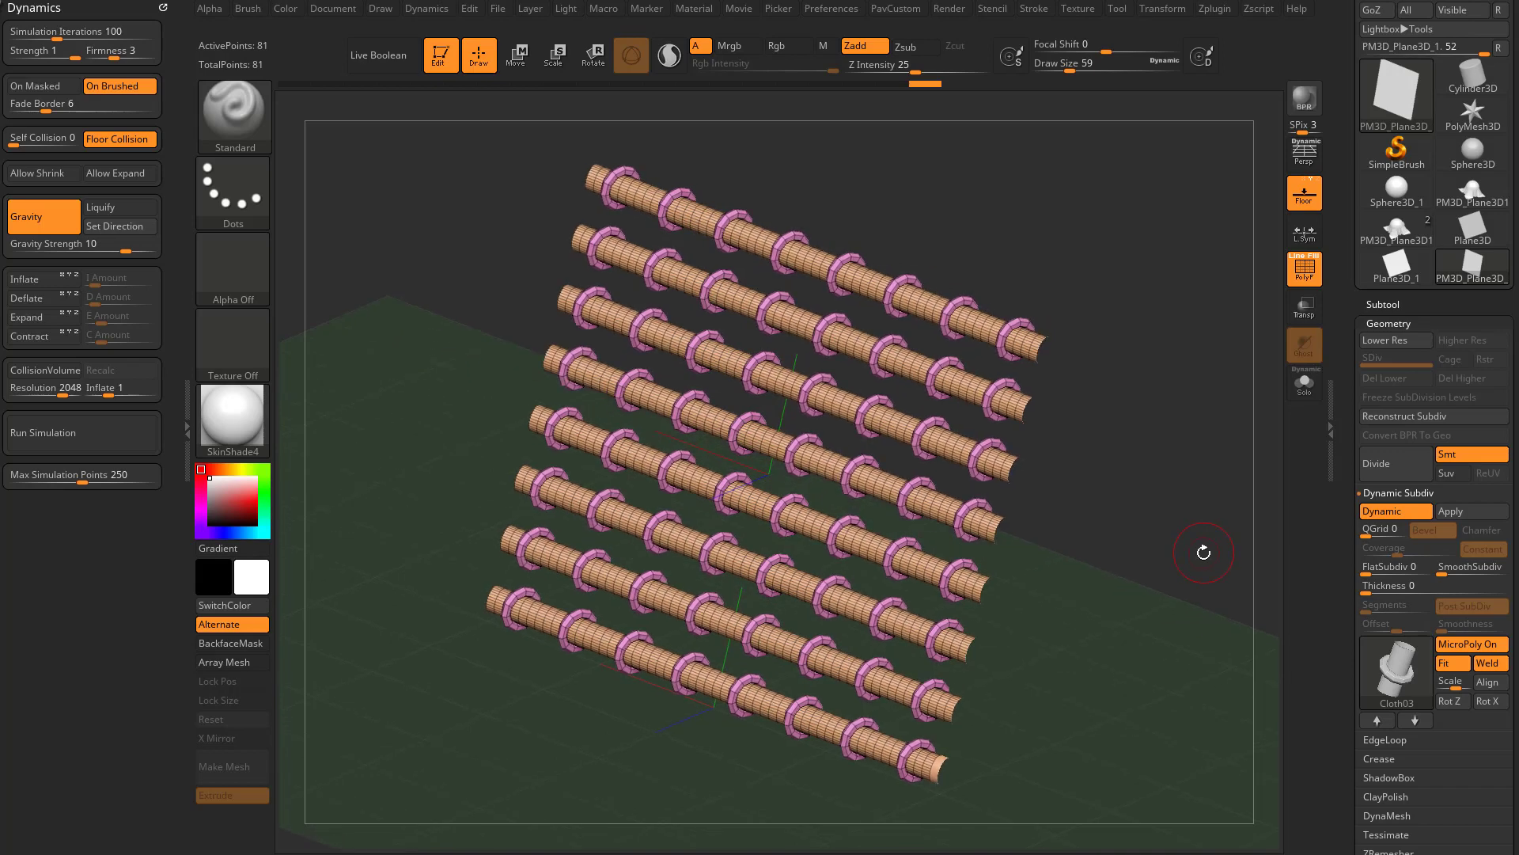
{"action": "left_click_drag", "start_coordinate": [1139, 475], "coordinate": [1095, 395]}
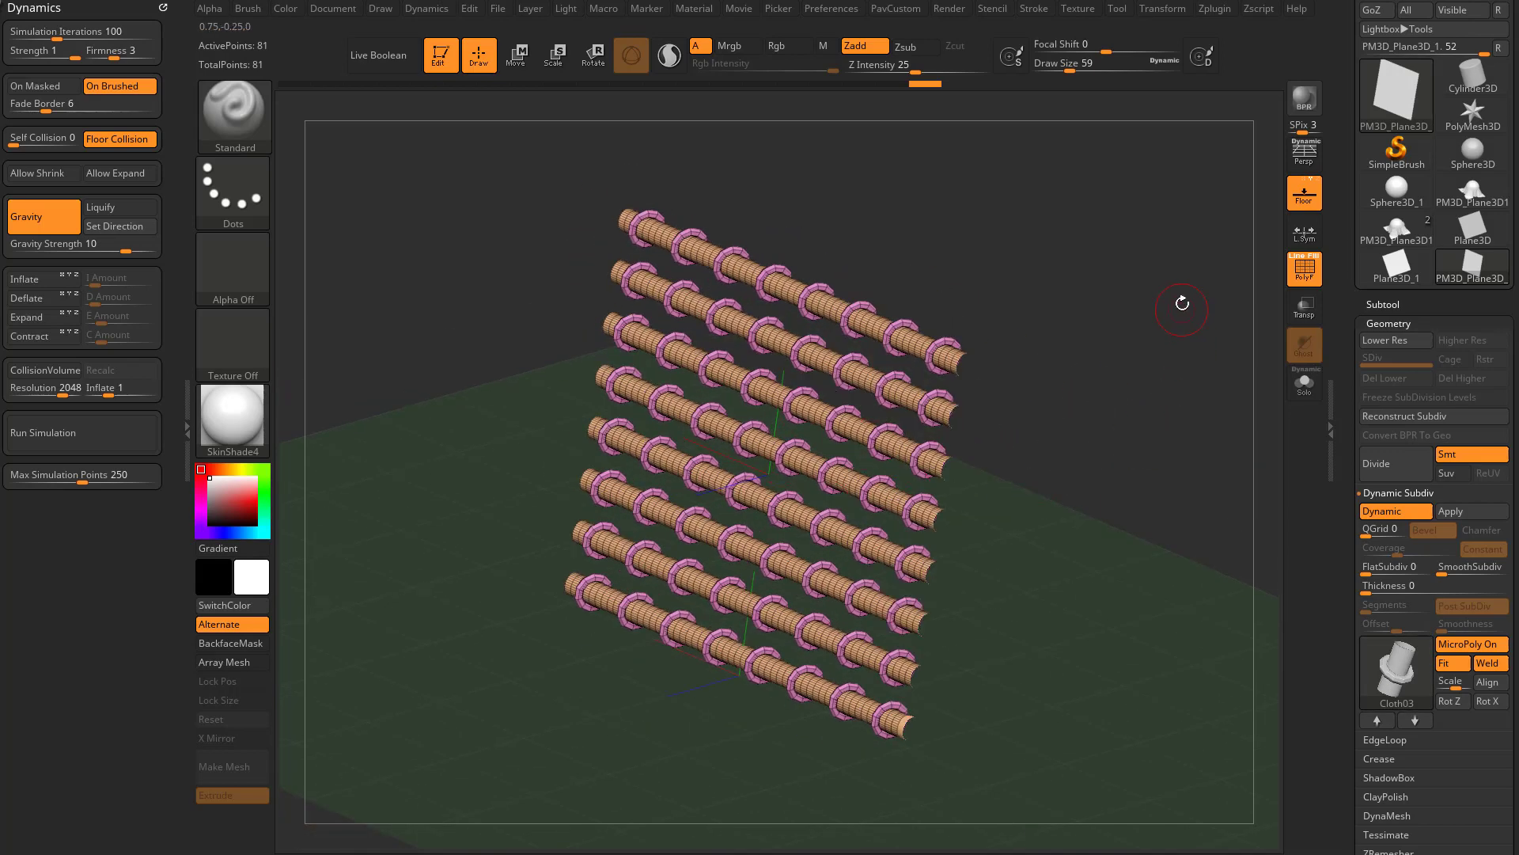
- Set the dynamics Gravity Strength to about 1.72 and Self Collision to 2
{"action": "left_click_drag", "start_coordinate": [125, 250], "coordinate": [114, 250]}
{"action": "left_click_drag", "start_coordinate": [21, 140], "coordinate": [29, 142]}
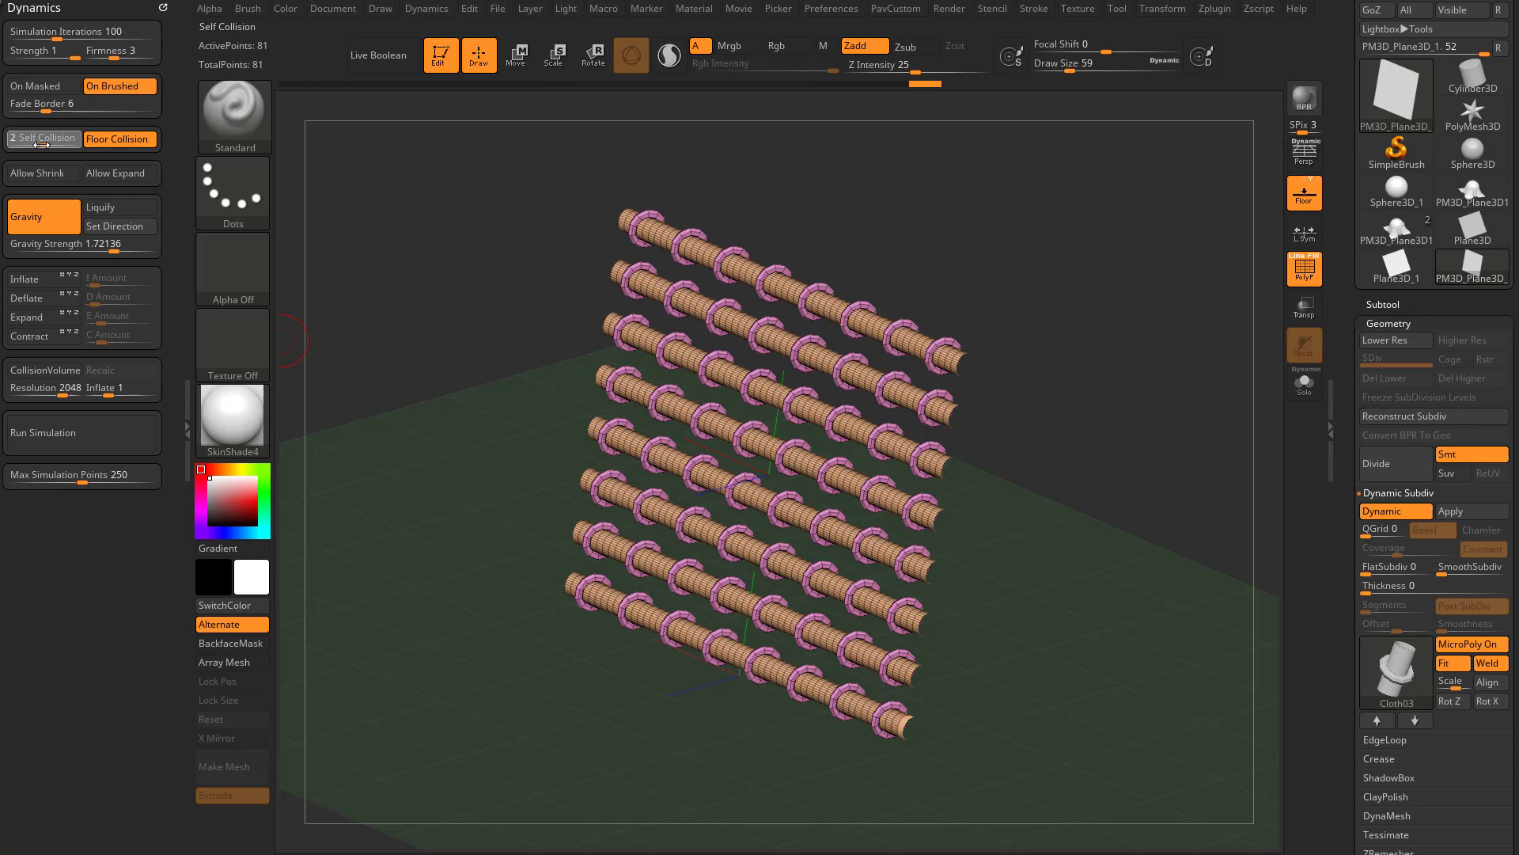
- Run the cloth simulation on the Cloth03 MicroPoly plane and undo the collapse
{"action": "left_click", "coordinate": [78, 423]}
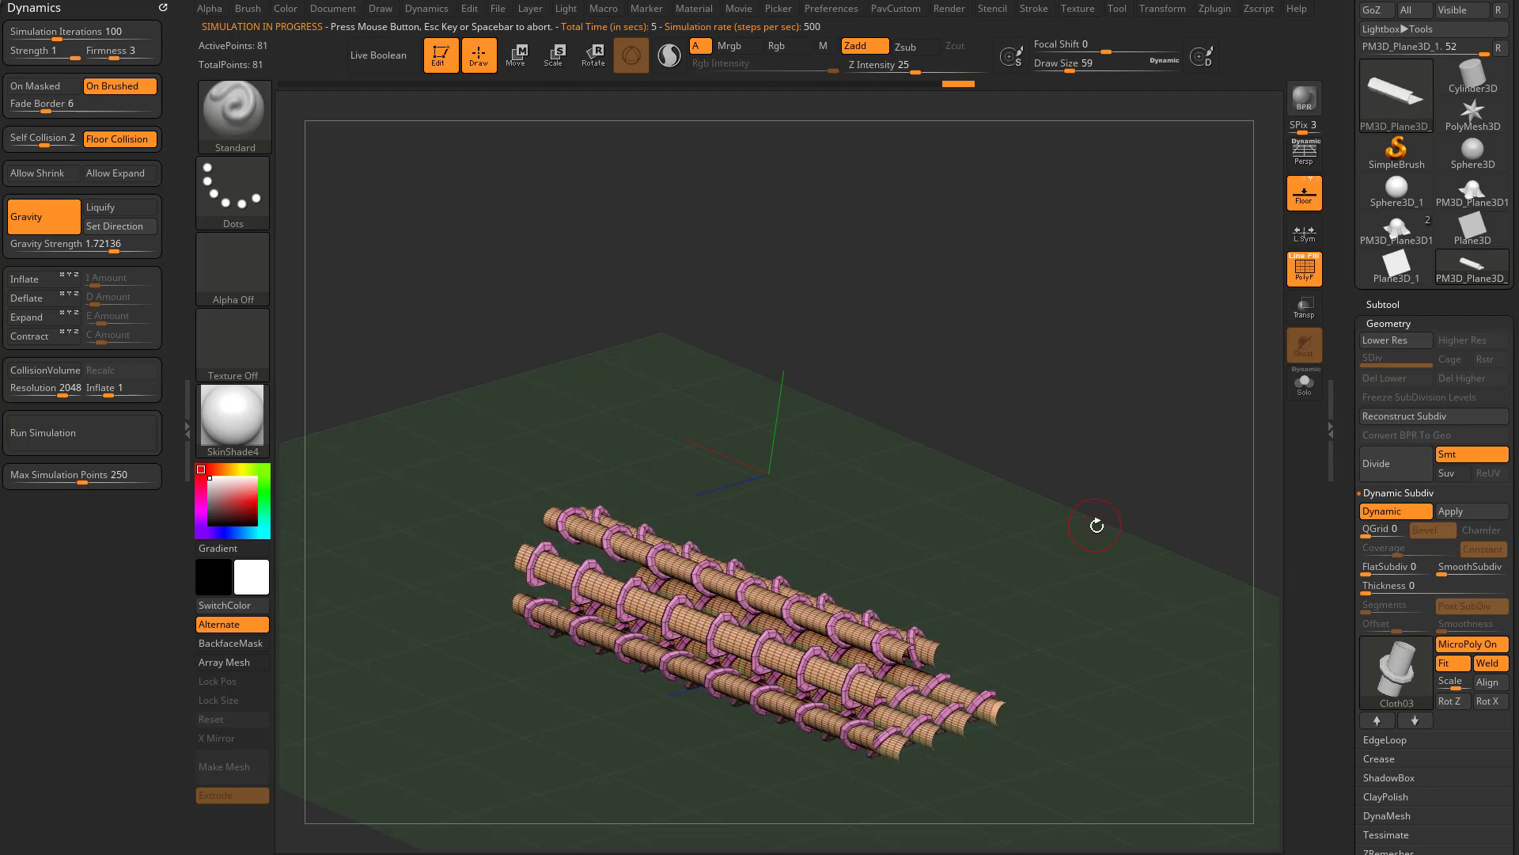
{"action": "mouse_move", "coordinate": [1095, 521]}
{"action": "left_mouse_down"}
{"action": "mouse_move", "coordinate": [999, 528]}
{"action": "mouse_move", "coordinate": [1097, 530]}
{"action": "left_mouse_up"}
{"action": "key", "text": "ctrl+z"}
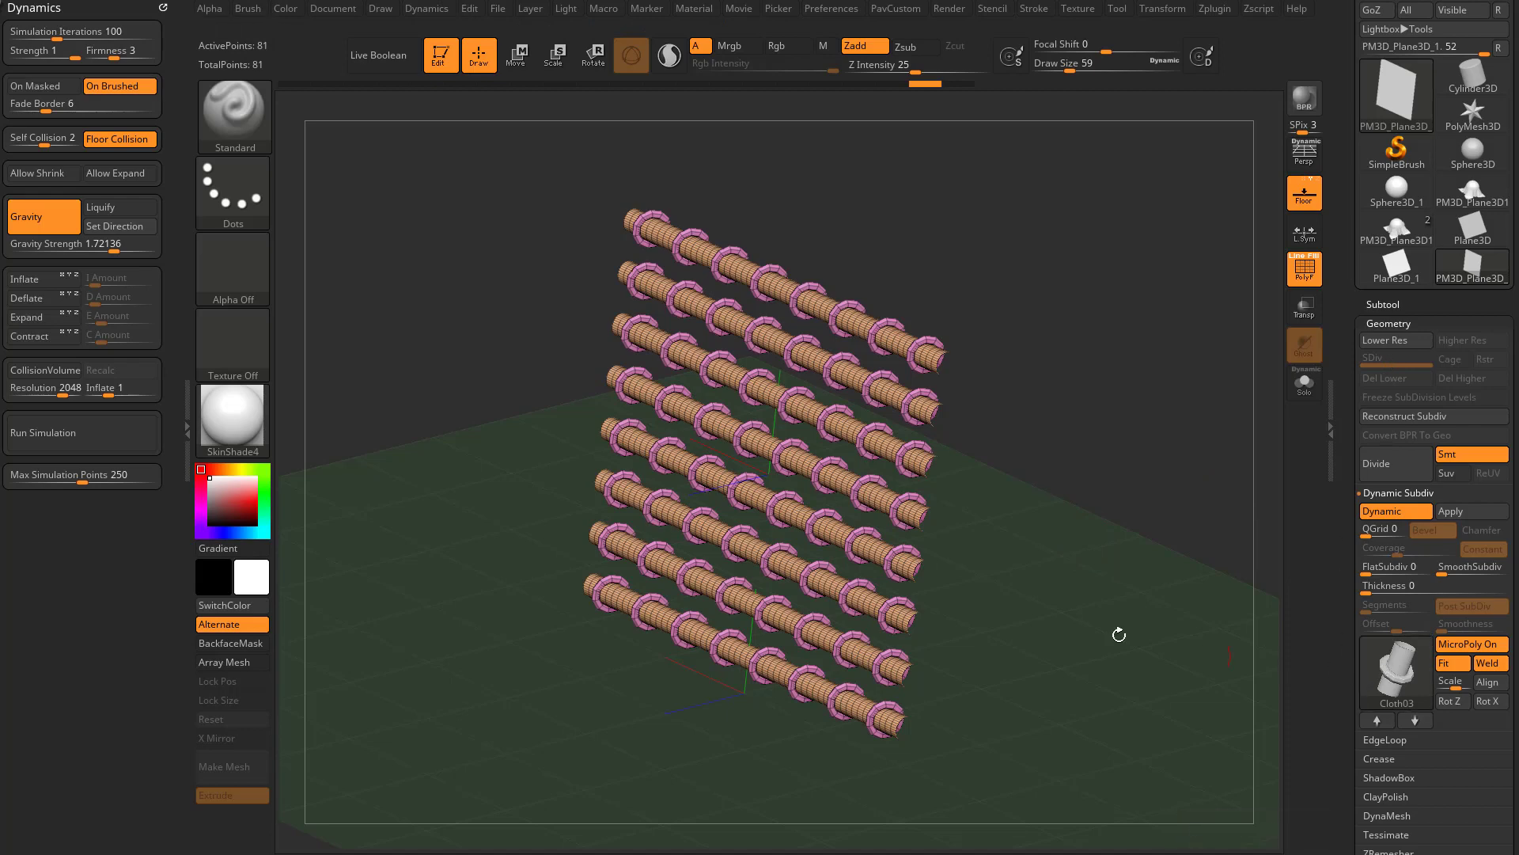
- Turn off the MicroPoly Fit option on the Cloth03 plane and check the rows from a few angles
{"action": "left_click_drag", "start_coordinate": [943, 519], "coordinate": [871, 534]}
{"action": "left_click_drag", "start_coordinate": [1099, 495], "coordinate": [728, 230]}
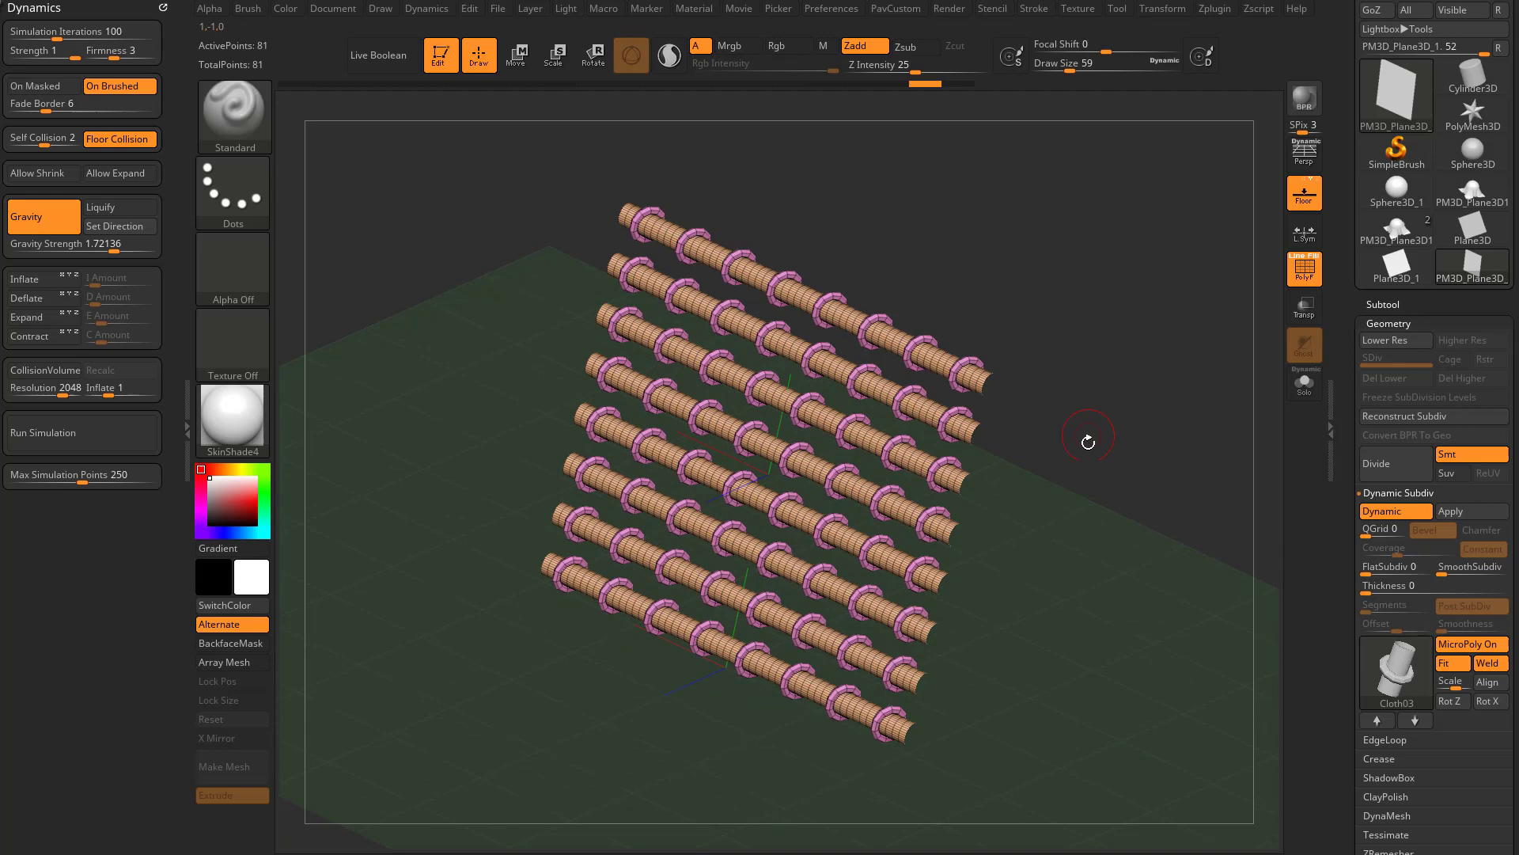
{"action": "left_click_drag", "start_coordinate": [1088, 441], "coordinate": [1061, 471]}
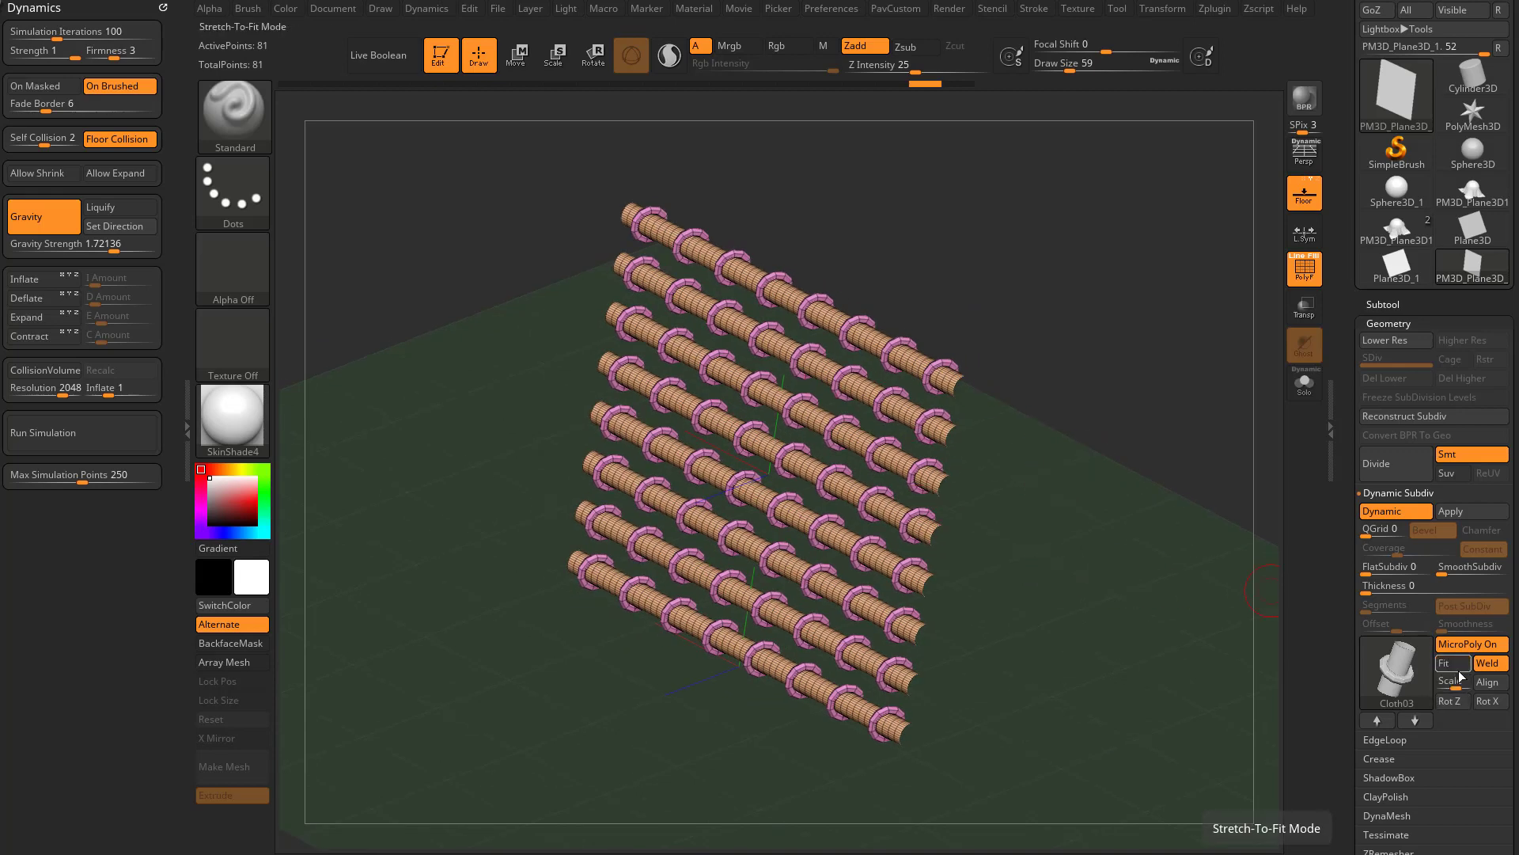
{"action": "left_click_drag", "start_coordinate": [1227, 624], "coordinate": [1268, 606]}
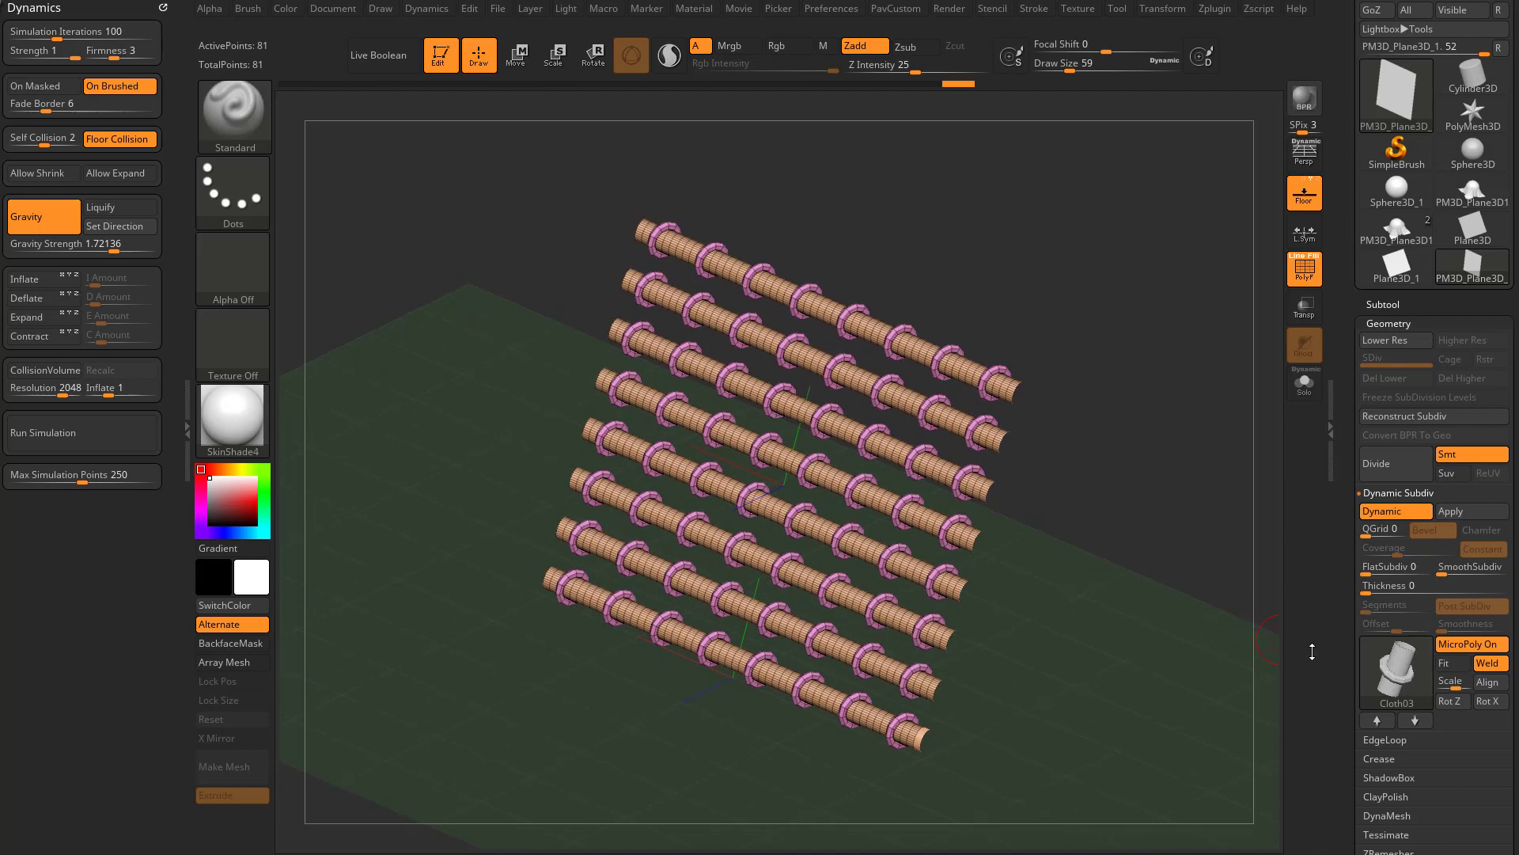
- Pull the plane's upper corner outward with the Move brush at Draw Size 408, comparing it with MicroPoly off and on
{"action": "key", "text": "s"}
{"action": "left_click_drag", "start_coordinate": [1088, 460], "coordinate": [1139, 462]}
{"action": "key", "text": "b"}
{"action": "key", "text": "m"}
{"action": "key", "text": "v"}
{"action": "mouse_move", "coordinate": [1007, 378]}
{"action": "left_mouse_down"}
{"action": "mouse_move", "coordinate": [1113, 244]}
{"action": "mouse_move", "coordinate": [1198, 171]}
{"action": "left_mouse_up"}
{"action": "left_click", "coordinate": [1470, 643]}
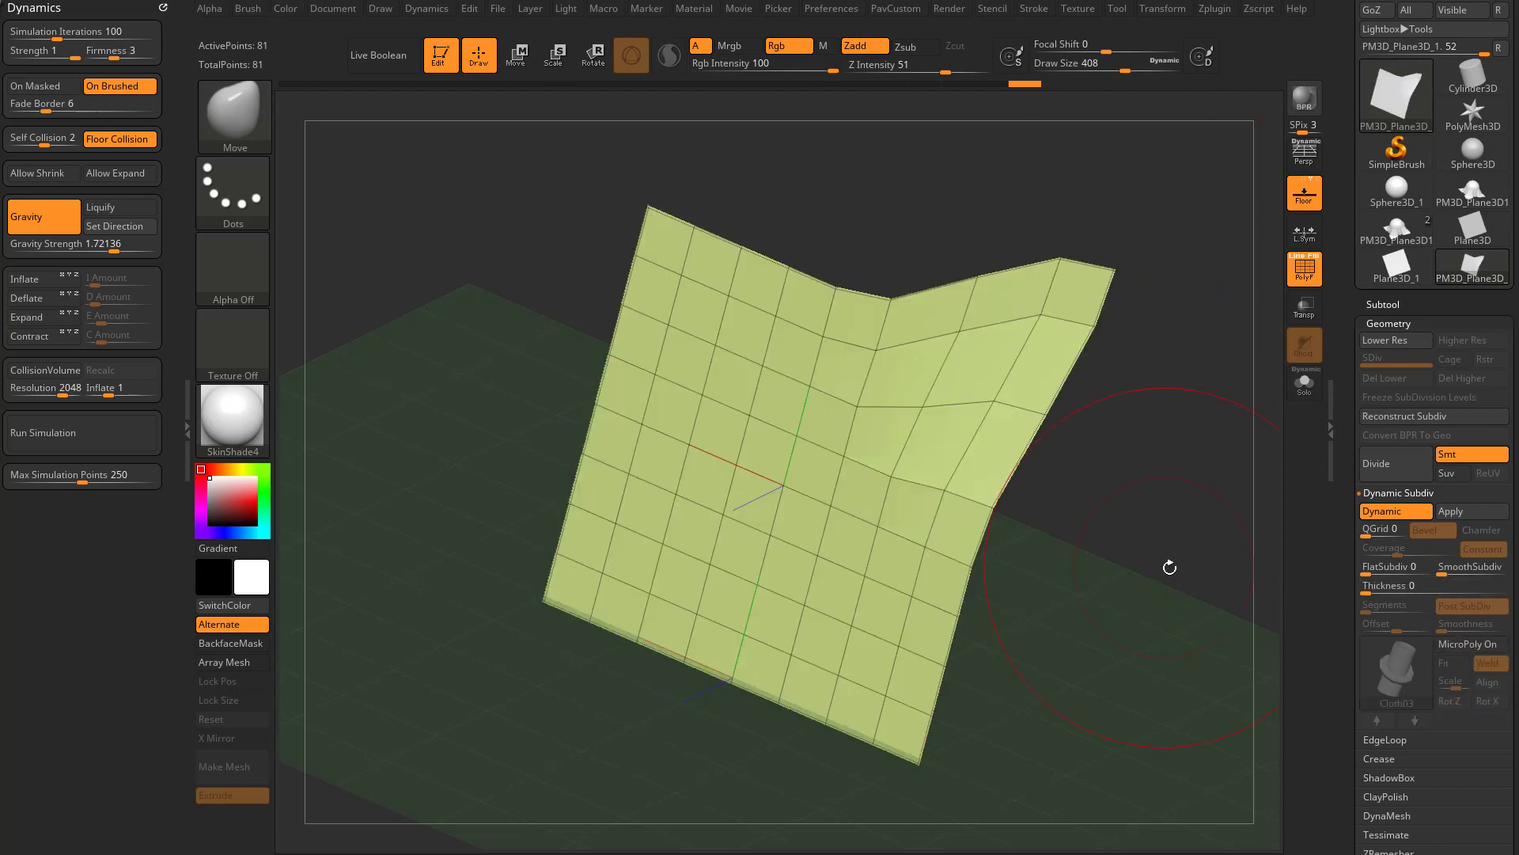
{"action": "left_click_drag", "start_coordinate": [1113, 258], "coordinate": [1154, 458]}
{"action": "left_click", "coordinate": [1448, 644]}
{"action": "left_click_drag", "start_coordinate": [1105, 548], "coordinate": [1195, 494]}
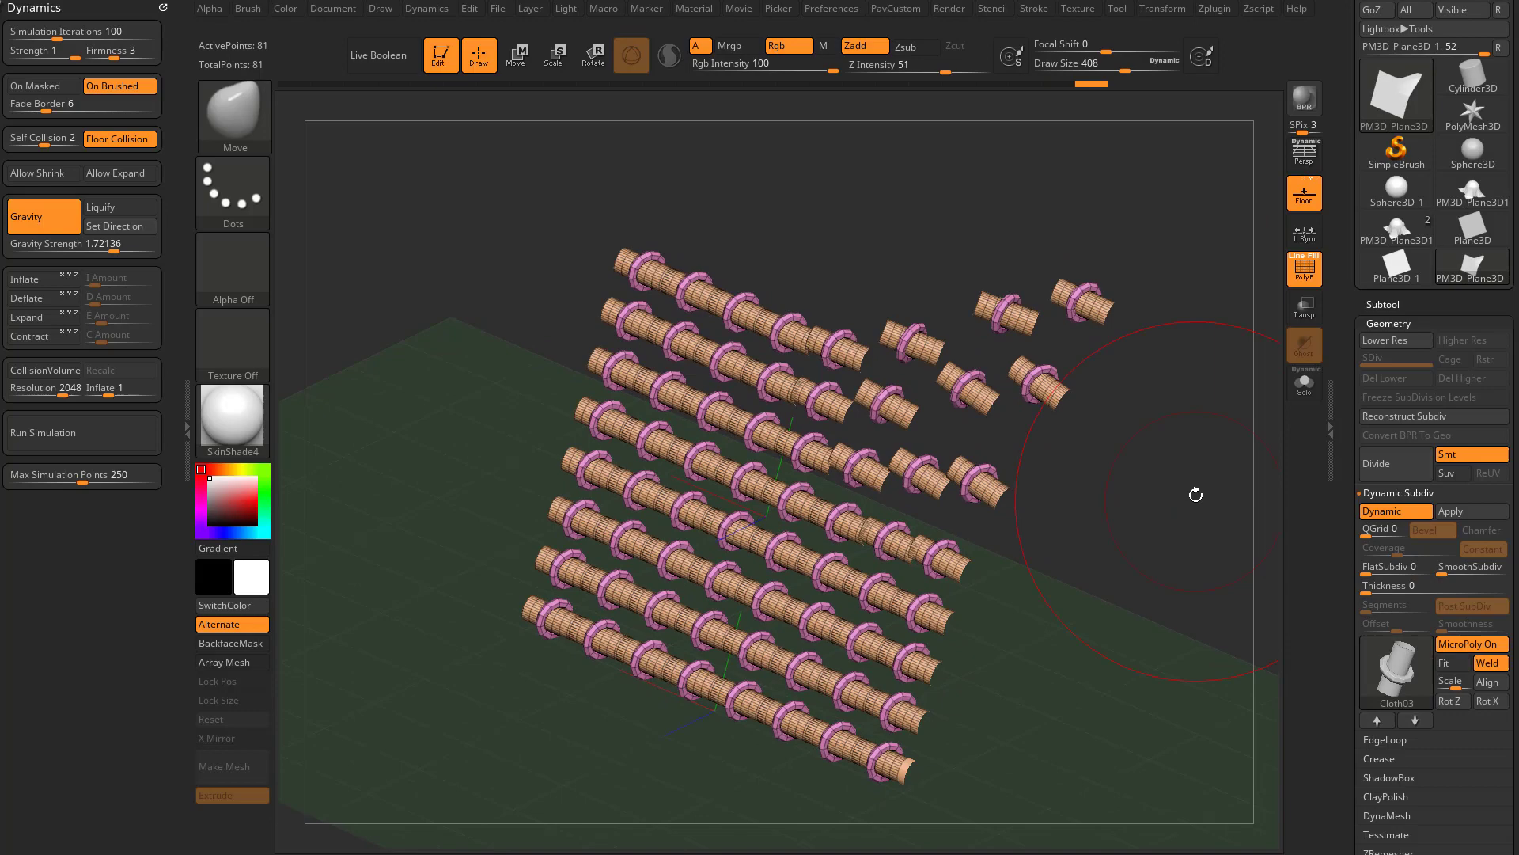
- Distort the upper Cloth03 rows further with the Move brush, inspect the mesh sideways, and undo the Move edits back to the flat plane
{"action": "mouse_move", "coordinate": [889, 379]}
{"action": "left_mouse_down"}
{"action": "mouse_move", "coordinate": [904, 278]}
{"action": "mouse_move", "coordinate": [859, 316]}
{"action": "mouse_move", "coordinate": [1089, 496]}
{"action": "left_mouse_up"}
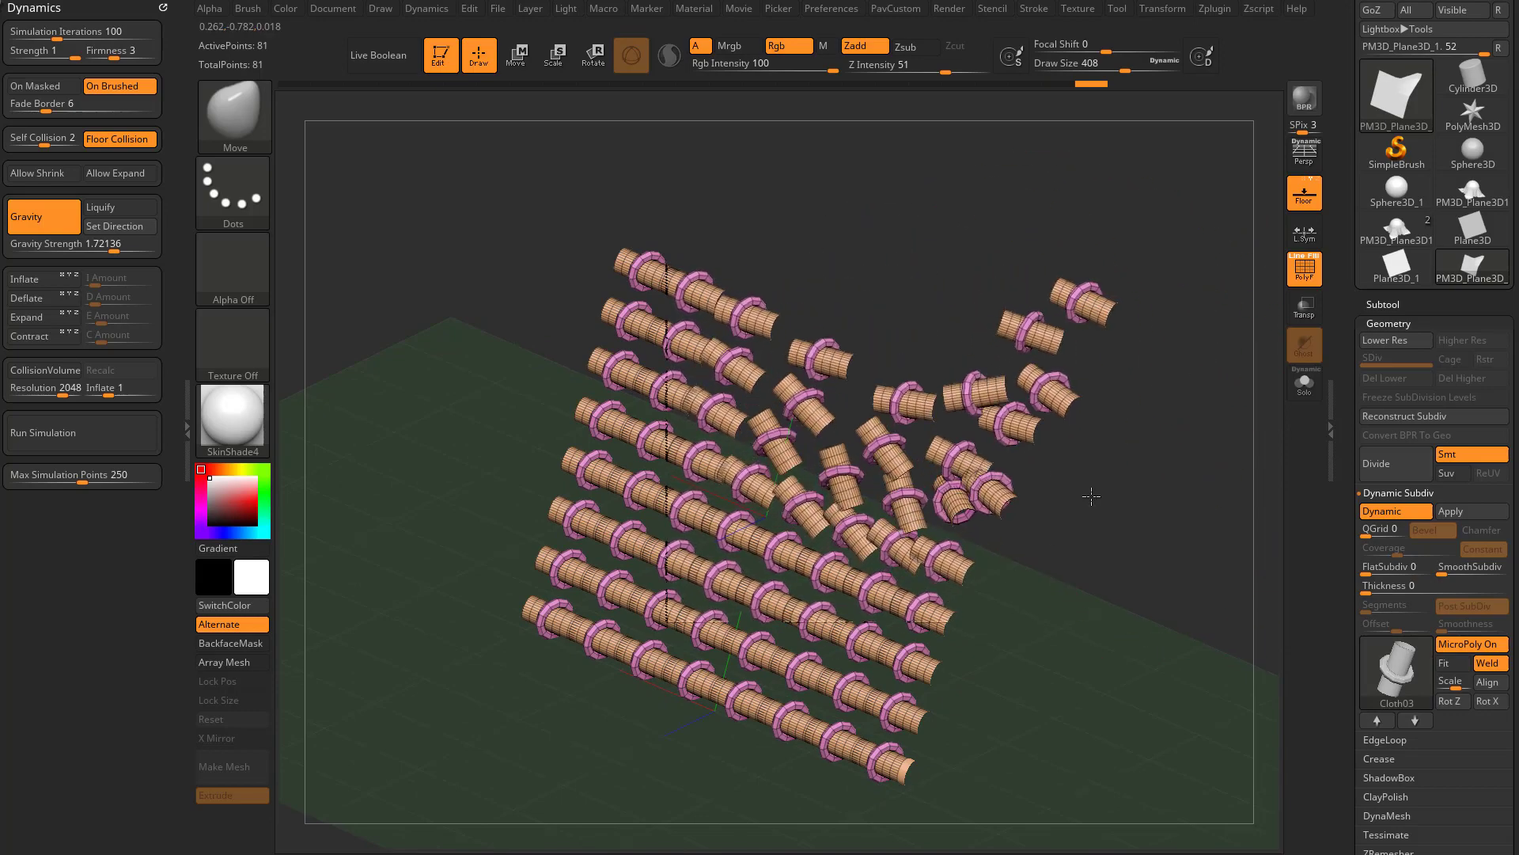
{"action": "mouse_move", "coordinate": [700, 423]}
{"action": "left_mouse_down"}
{"action": "mouse_move", "coordinate": [537, 225]}
{"action": "mouse_move", "coordinate": [610, 285]}
{"action": "mouse_move", "coordinate": [899, 333]}
{"action": "left_mouse_up"}
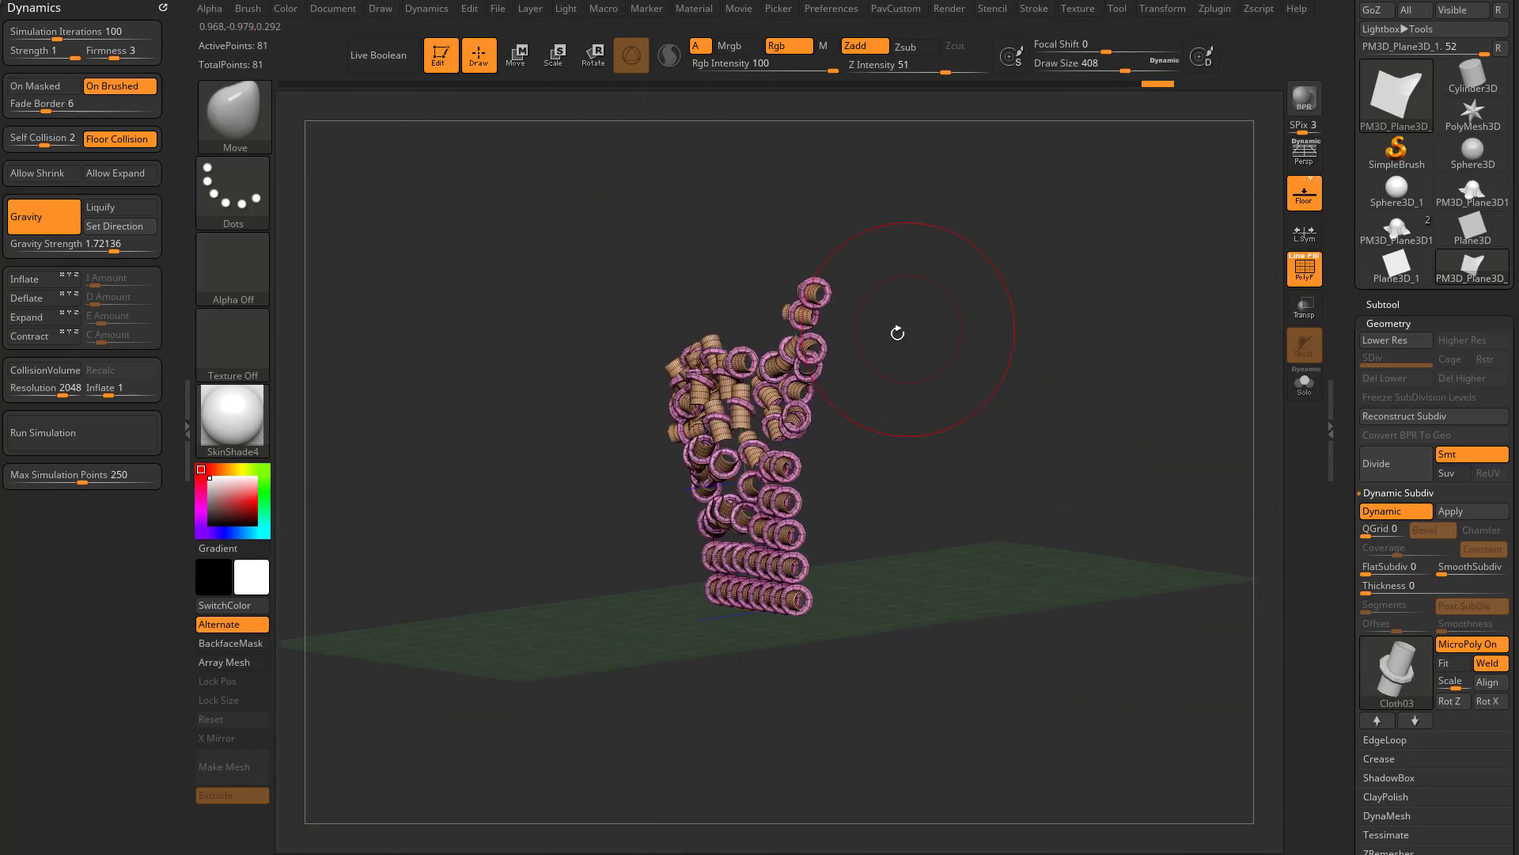
{"action": "left_click_drag", "start_coordinate": [618, 442], "coordinate": [102, 213]}
{"action": "mouse_move", "coordinate": [864, 326]}
{"action": "left_mouse_down"}
{"action": "mouse_move", "coordinate": [959, 465]}
{"action": "mouse_move", "coordinate": [1103, 479]}
{"action": "mouse_move", "coordinate": [1069, 495]}
{"action": "mouse_move", "coordinate": [1097, 514]}
{"action": "left_mouse_up"}
{"action": "key", "text": "shift+d"}
{"action": "key", "text": "ctrl+z"}
{"action": "key", "text": "ctrl+z"}
- Turn off the MicroPoly Weld option and undo a test pull made on the mesh with a resized Move brush
{"action": "key", "text": "s"}
{"action": "left_click_drag", "start_coordinate": [1096, 515], "coordinate": [1102, 506]}
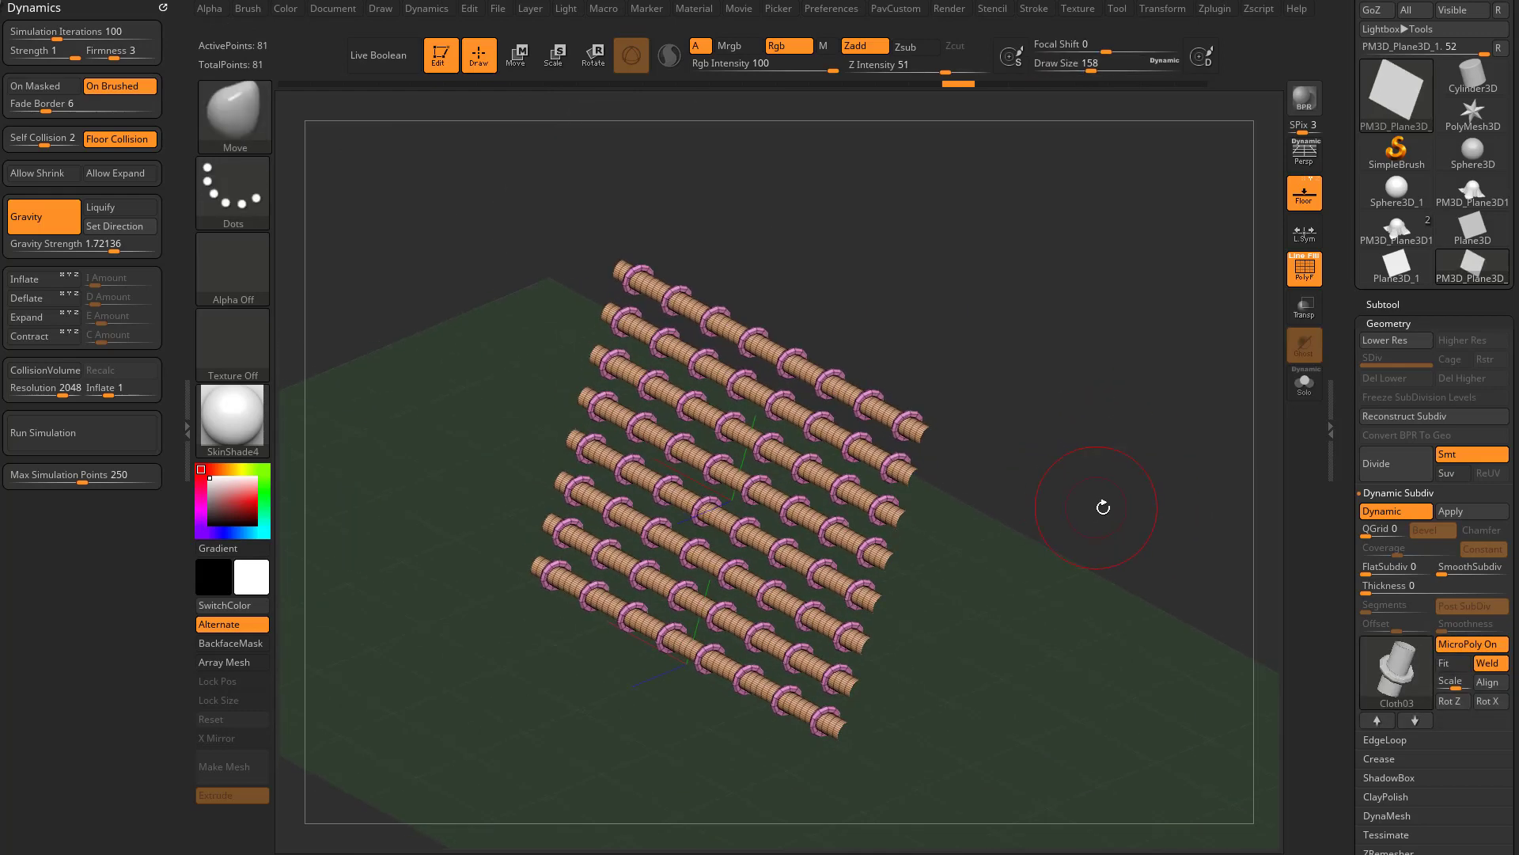
{"action": "left_click", "coordinate": [1488, 664]}
{"action": "mouse_move", "coordinate": [1031, 415]}
{"action": "left_mouse_down", "text": "alt"}
{"action": "mouse_move", "coordinate": [1045, 400]}
{"action": "mouse_move", "coordinate": [1078, 457]}
{"action": "left_mouse_up", "text": "alt"}
{"action": "key", "text": "s"}
{"action": "mouse_move", "coordinate": [1079, 459]}
{"action": "left_mouse_down"}
{"action": "mouse_move", "coordinate": [1058, 463]}
{"action": "mouse_move", "coordinate": [1155, 454]}
{"action": "left_mouse_up"}
{"action": "key", "text": "s"}
{"action": "left_click_drag", "start_coordinate": [1016, 413], "coordinate": [1131, 388]}
{"action": "key", "text": "ctrl+z"}
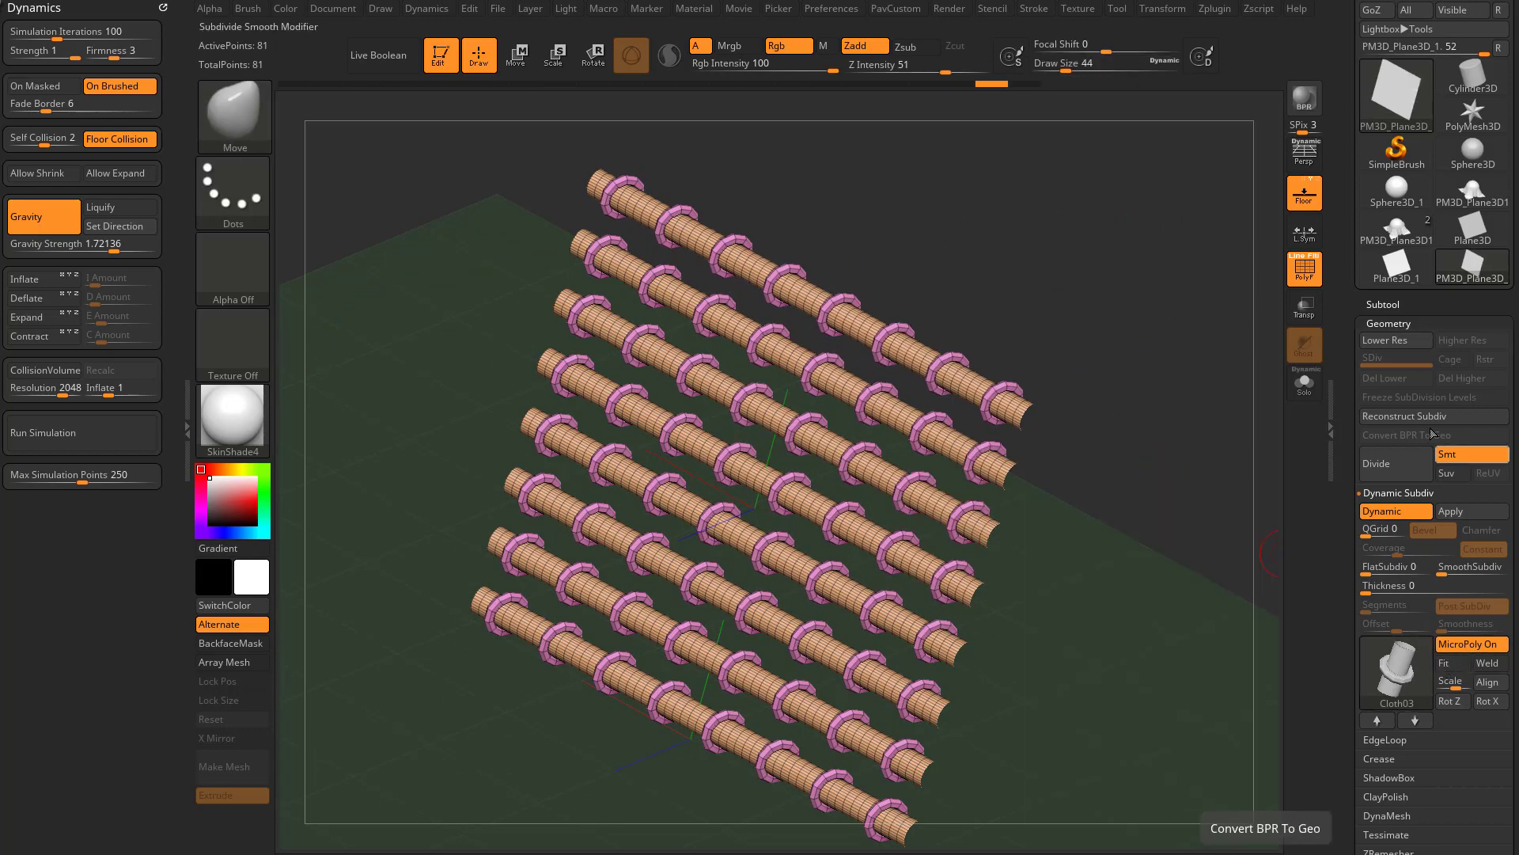
- Apply the Cloth03 MicroPoly as real geometry, smooth the upper cylinders to test their joints, and undo back to the live MicroPoly plane
{"action": "left_click", "coordinate": [1468, 511]}
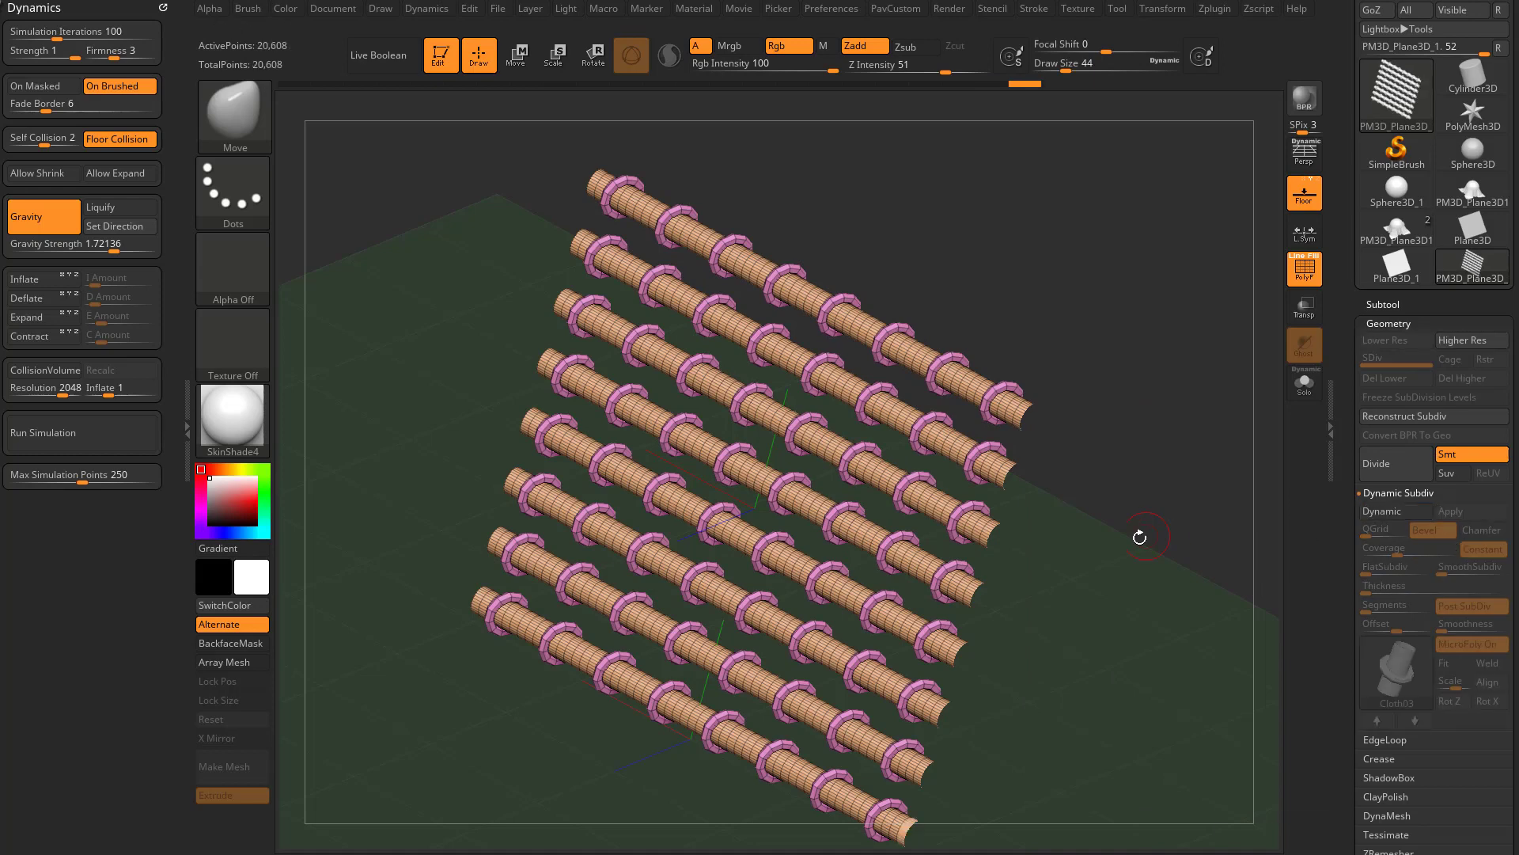
{"action": "mouse_move", "coordinate": [1139, 537]}
{"action": "left_mouse_down"}
{"action": "mouse_move", "coordinate": [1180, 485]}
{"action": "mouse_move", "coordinate": [1051, 400]}
{"action": "left_mouse_up"}
{"action": "key", "text": "shift"}
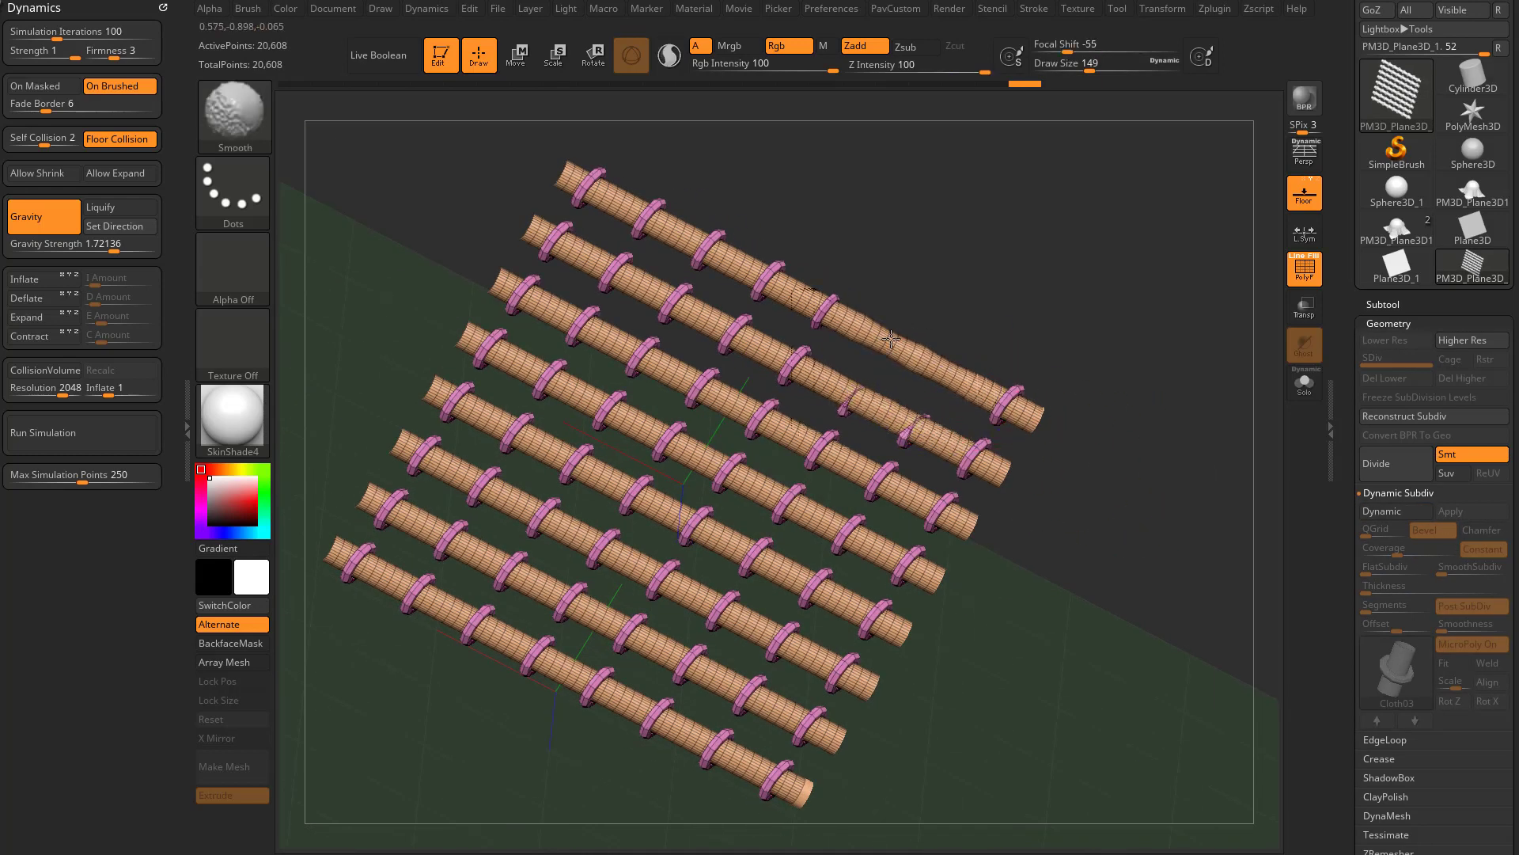
{"action": "left_click_drag", "start_coordinate": [891, 338], "coordinate": [904, 342], "text": "shift"}
{"action": "key", "text": "ctrl+z"}
{"action": "key", "text": "ctrl+z"}
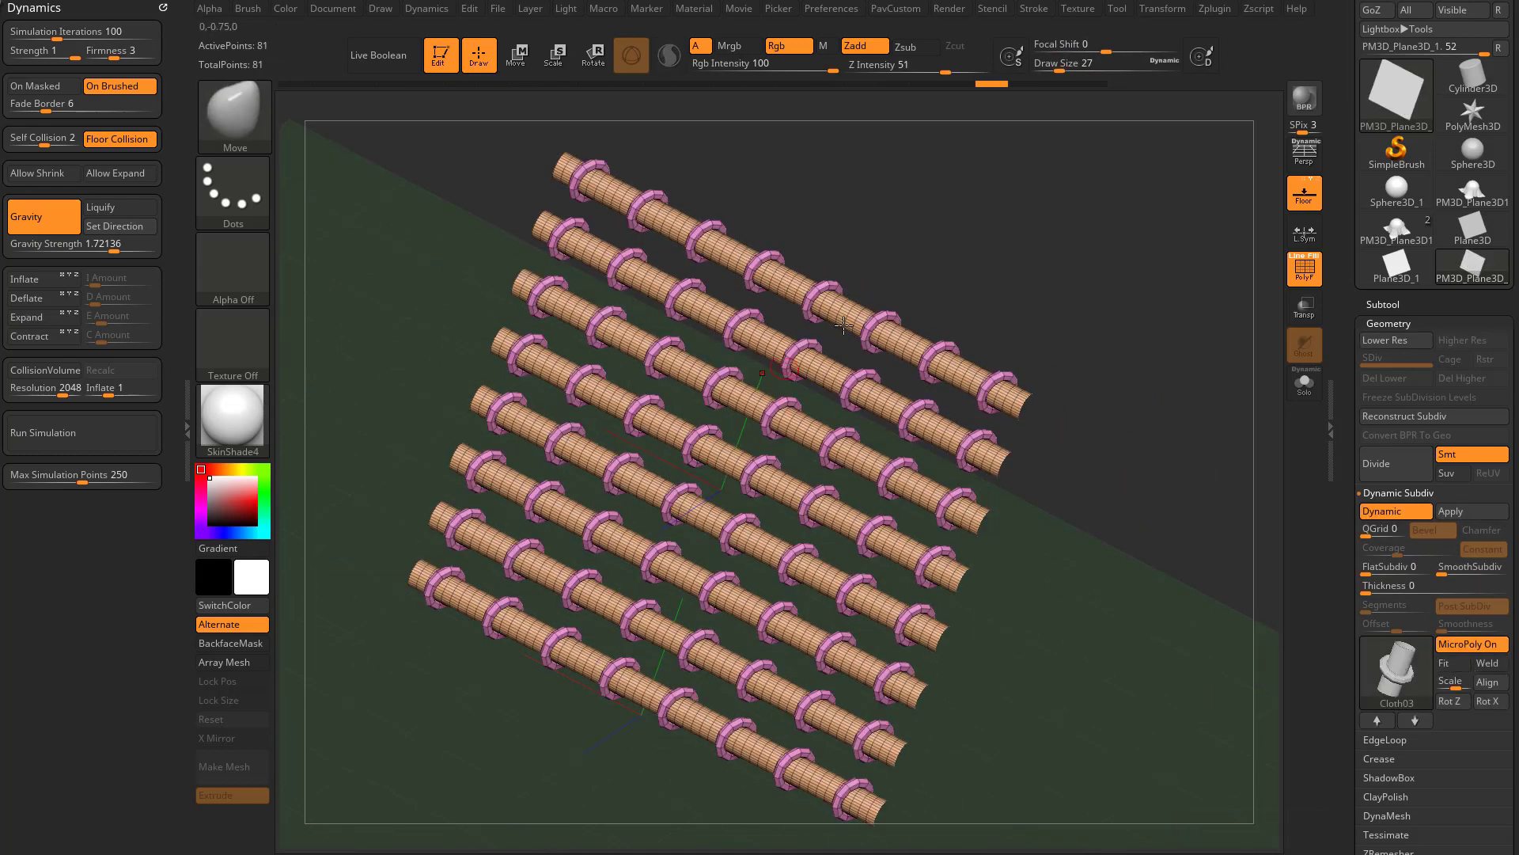
{"action": "left_click", "coordinate": [1451, 511]}
{"action": "key", "text": "ctrl+z"}
- Set the MicroPoly Scale to about 0.9 so gaps separate the Cloth03 pieces
{"action": "left_click_drag", "start_coordinate": [1457, 688], "coordinate": [1456, 678]}
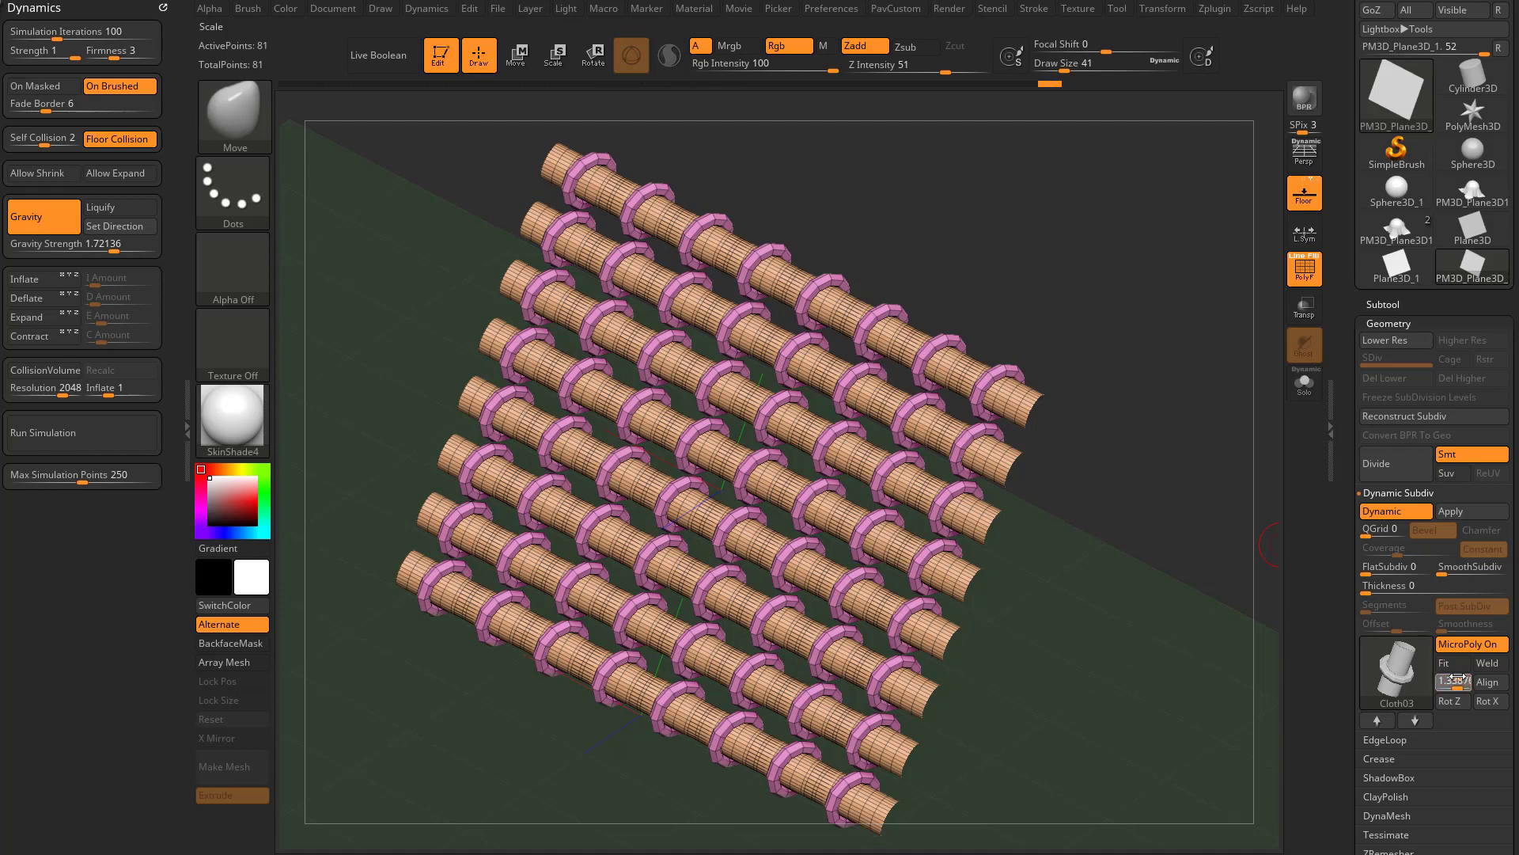
{"action": "left_click_drag", "start_coordinate": [1453, 679], "coordinate": [1457, 678]}
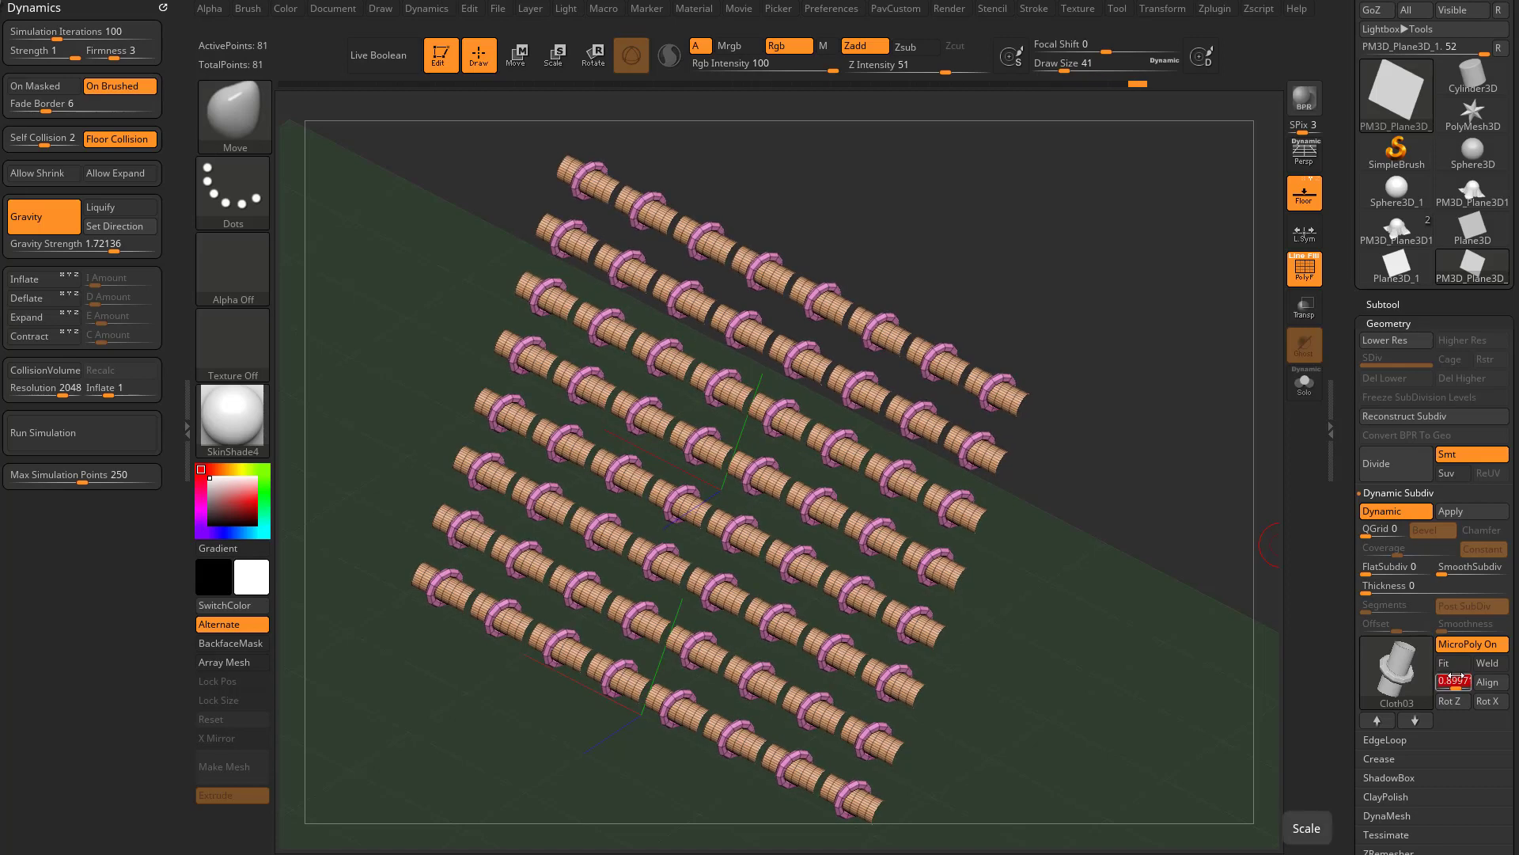
{"action": "left_click_drag", "start_coordinate": [1184, 558], "coordinate": [1258, 584]}
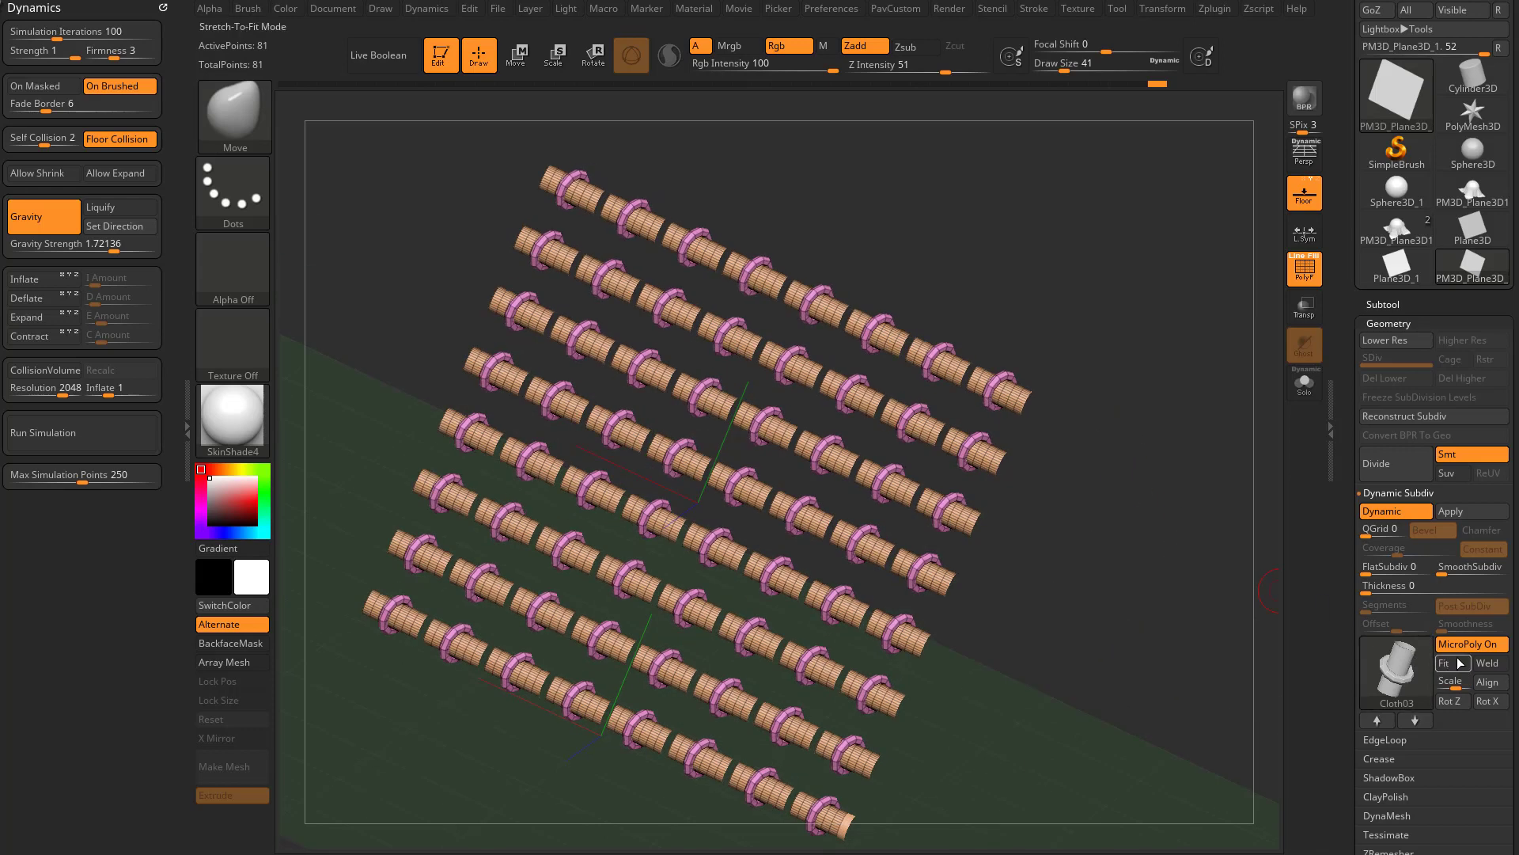
{"action": "left_click_drag", "start_coordinate": [959, 406], "coordinate": [1095, 509]}
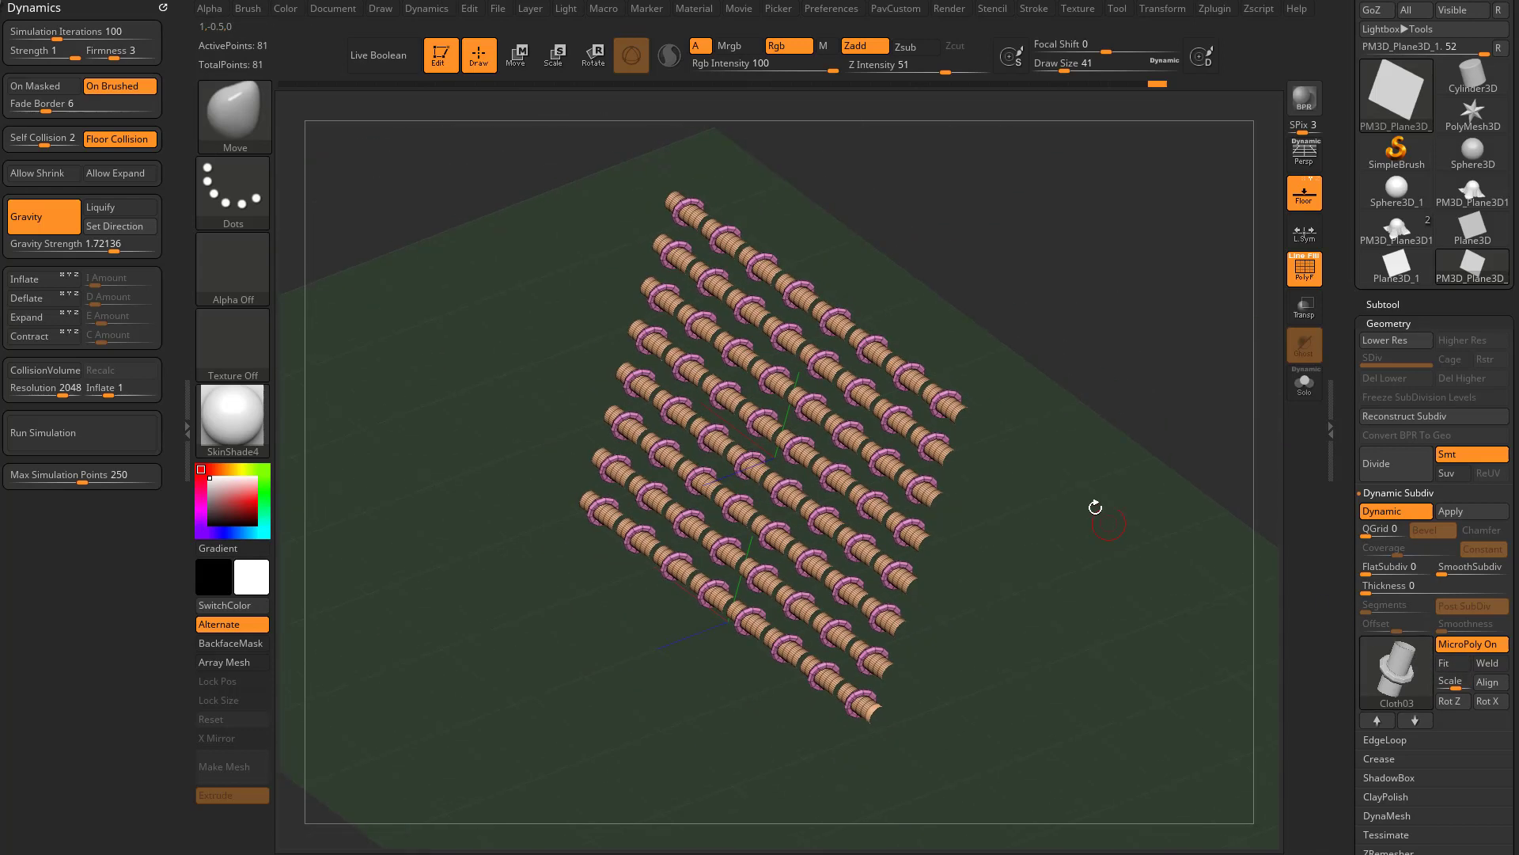
- Run the cloth simulation on the scaled-down Cloth03 pieces and undo the collapse
{"action": "left_click", "coordinate": [103, 432]}
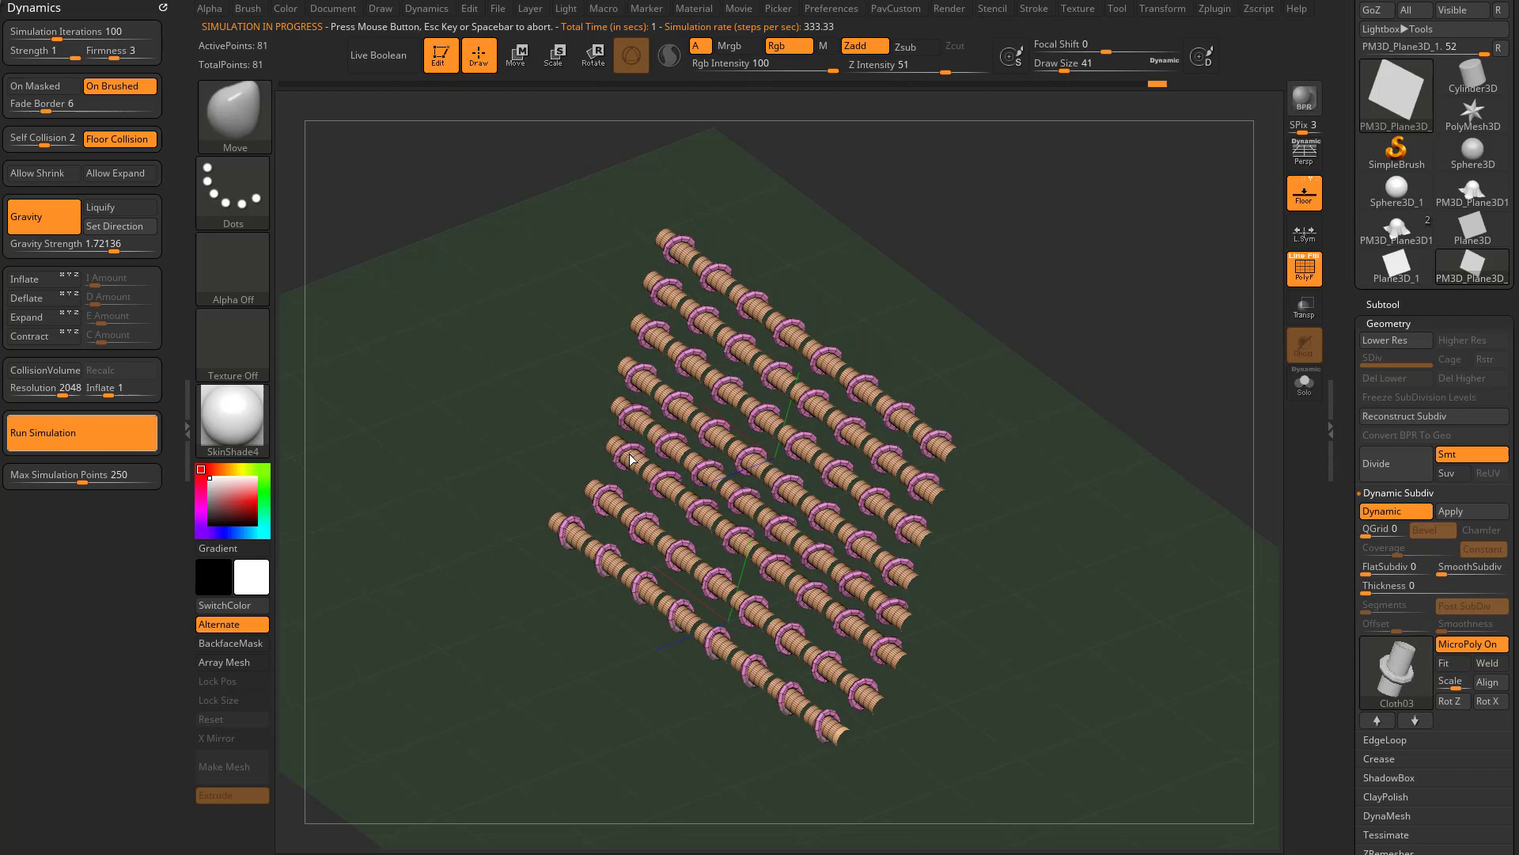
{"action": "left_click_drag", "start_coordinate": [1088, 520], "coordinate": [974, 590]}
{"action": "left_click_drag", "start_coordinate": [1053, 560], "coordinate": [863, 580]}
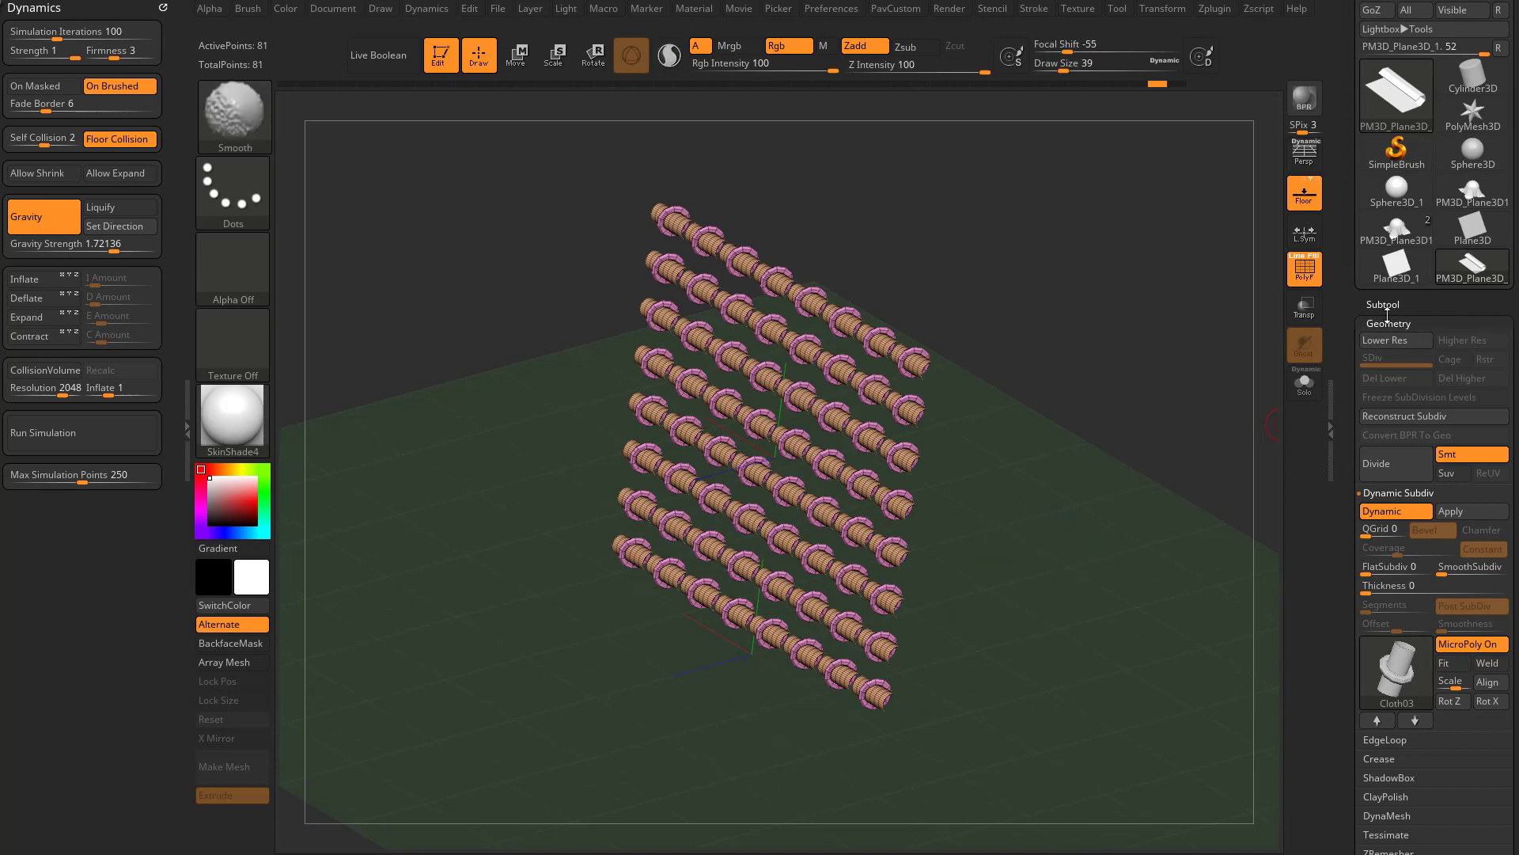
- Turn MicroPoly off and split the base plane into separate faces with Unweld All
{"action": "scroll", "coordinate": [1424, 553], "scroll_direction": "down", "scroll_amount": 5}
{"action": "left_click", "coordinate": [1396, 474]}
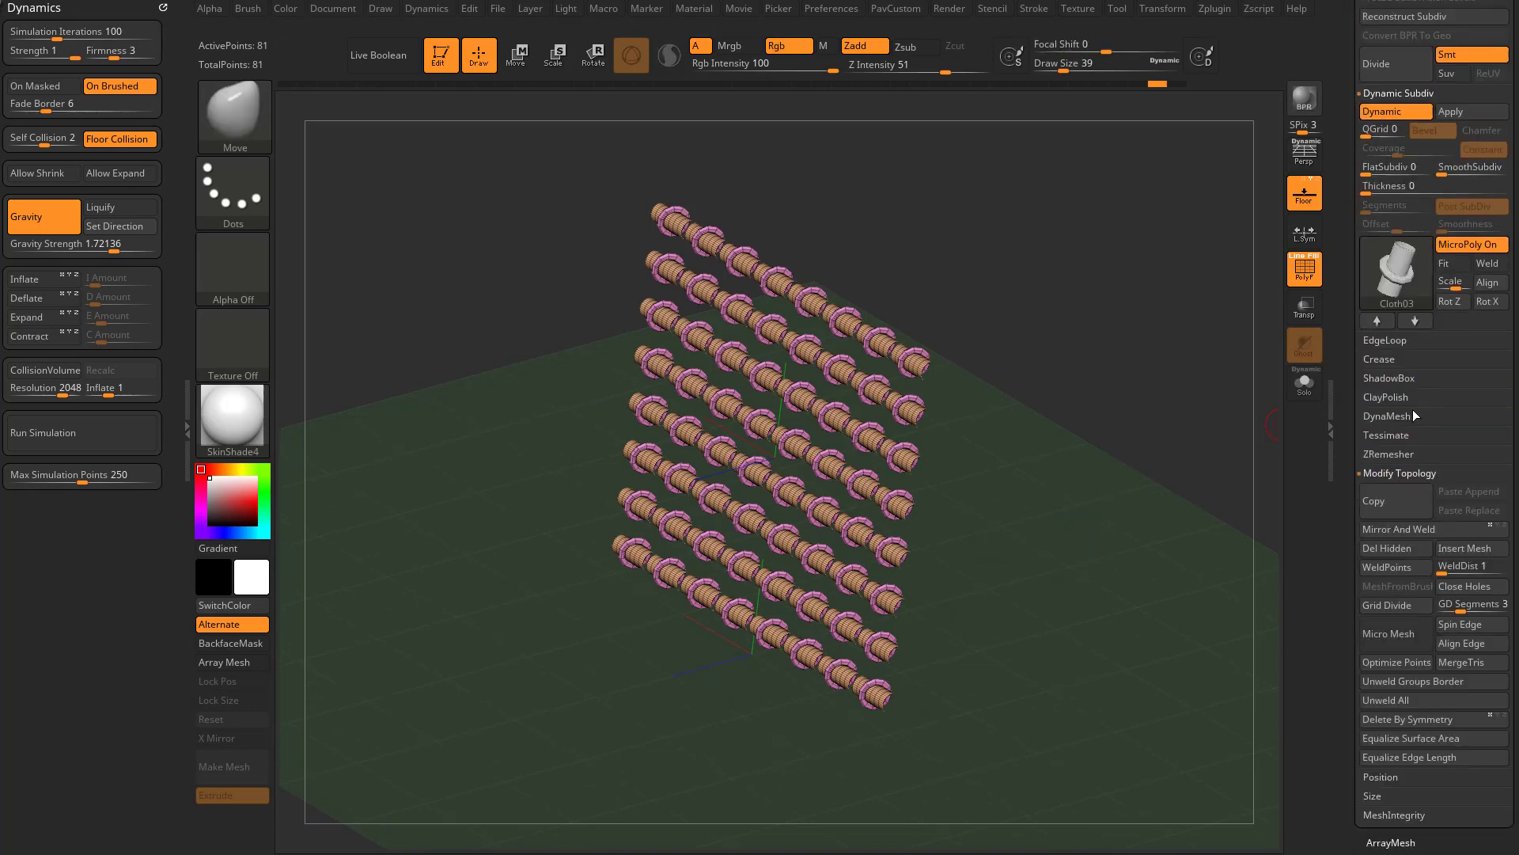
{"action": "left_click", "coordinate": [1468, 244]}
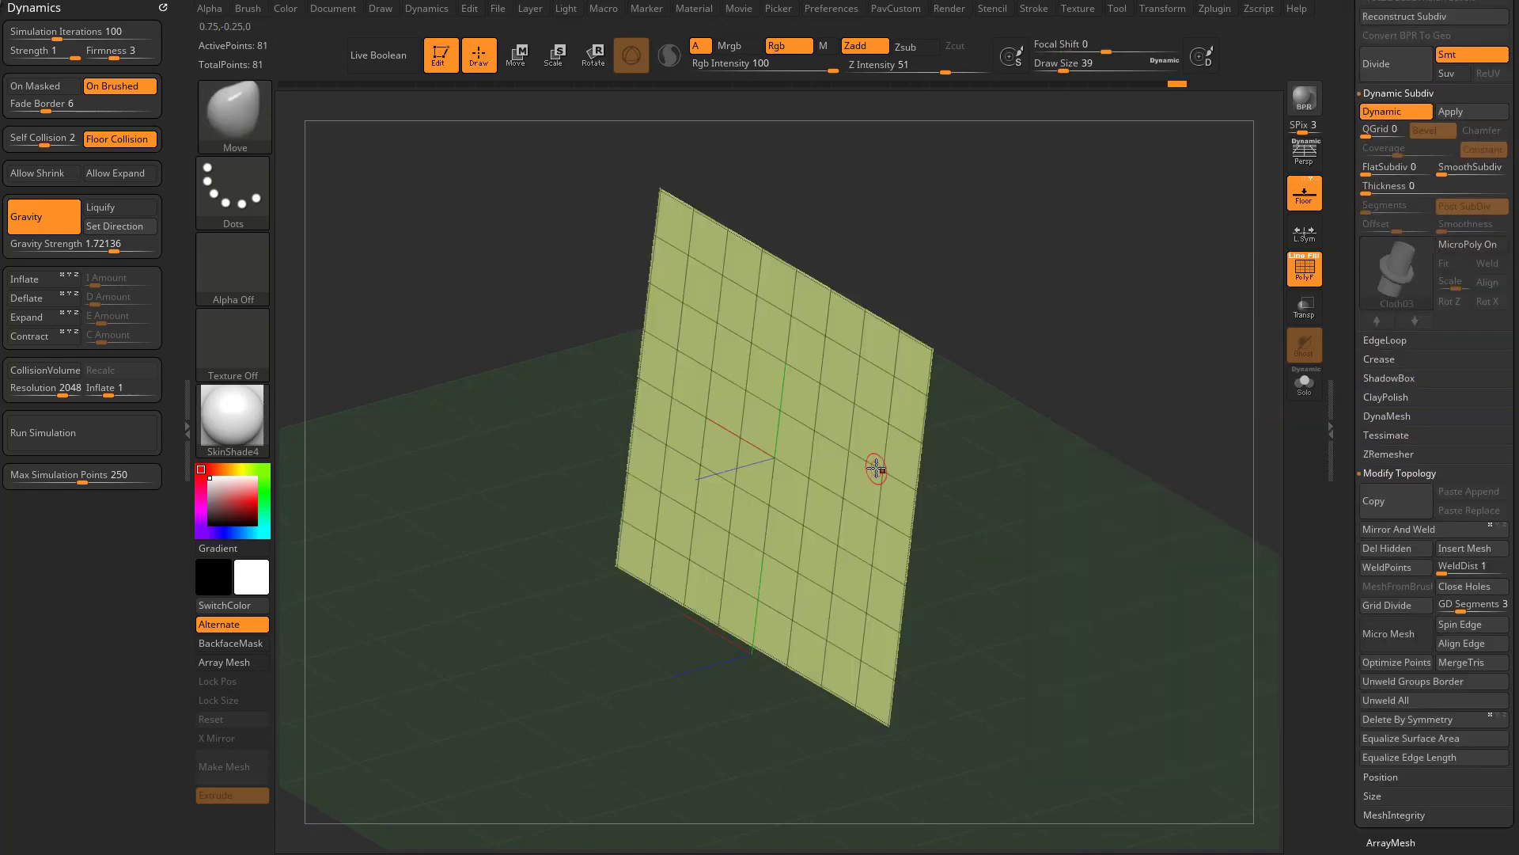
{"action": "scroll", "coordinate": [1364, 692], "scroll_direction": "down", "scroll_amount": 1}
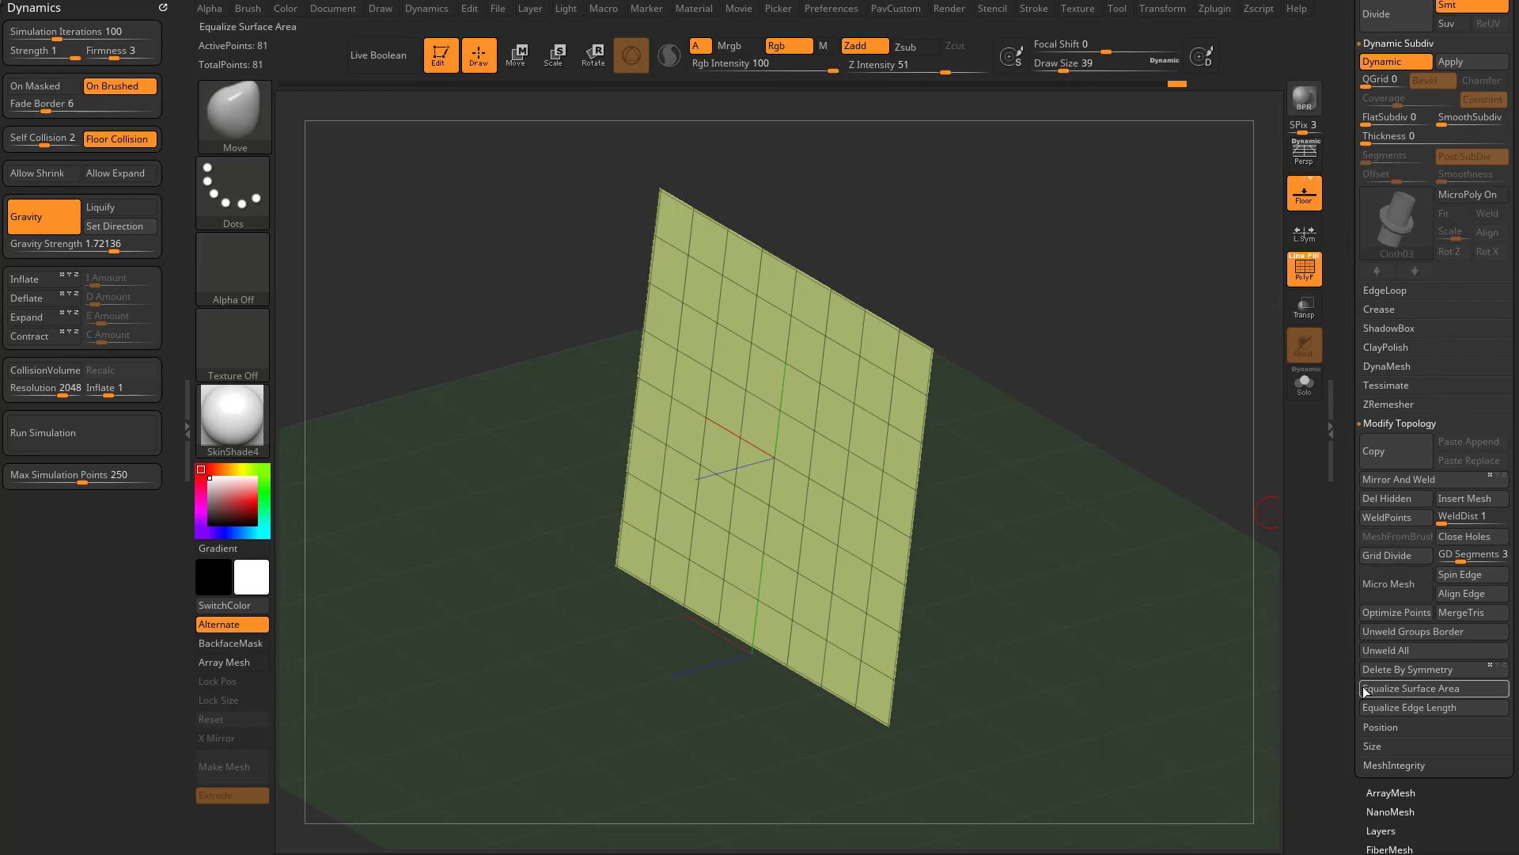
{"action": "left_click", "coordinate": [1406, 649]}
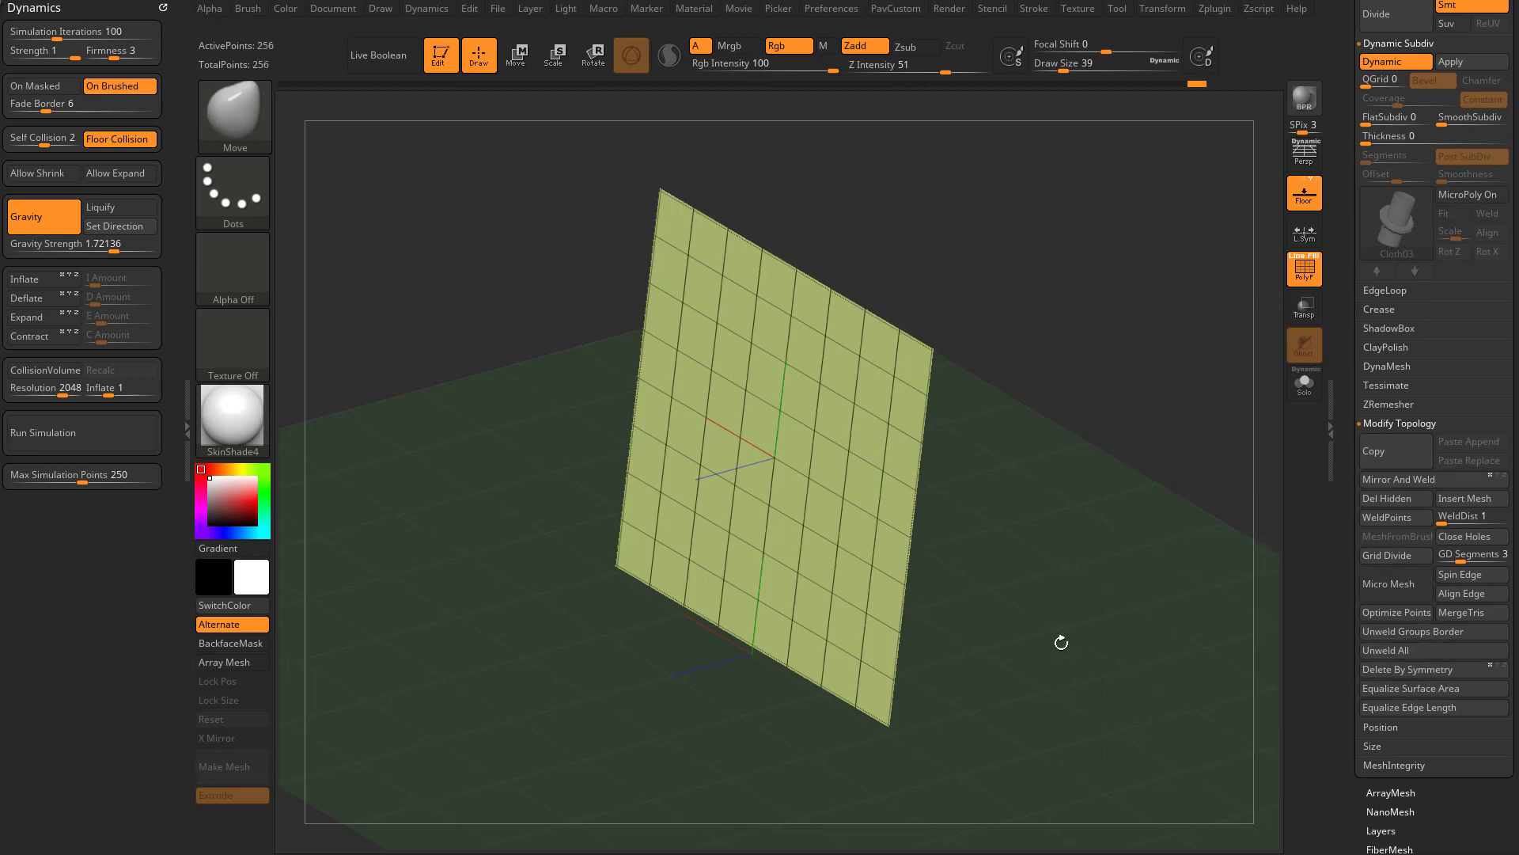
{"action": "left_click_drag", "start_coordinate": [852, 313], "coordinate": [1097, 425]}
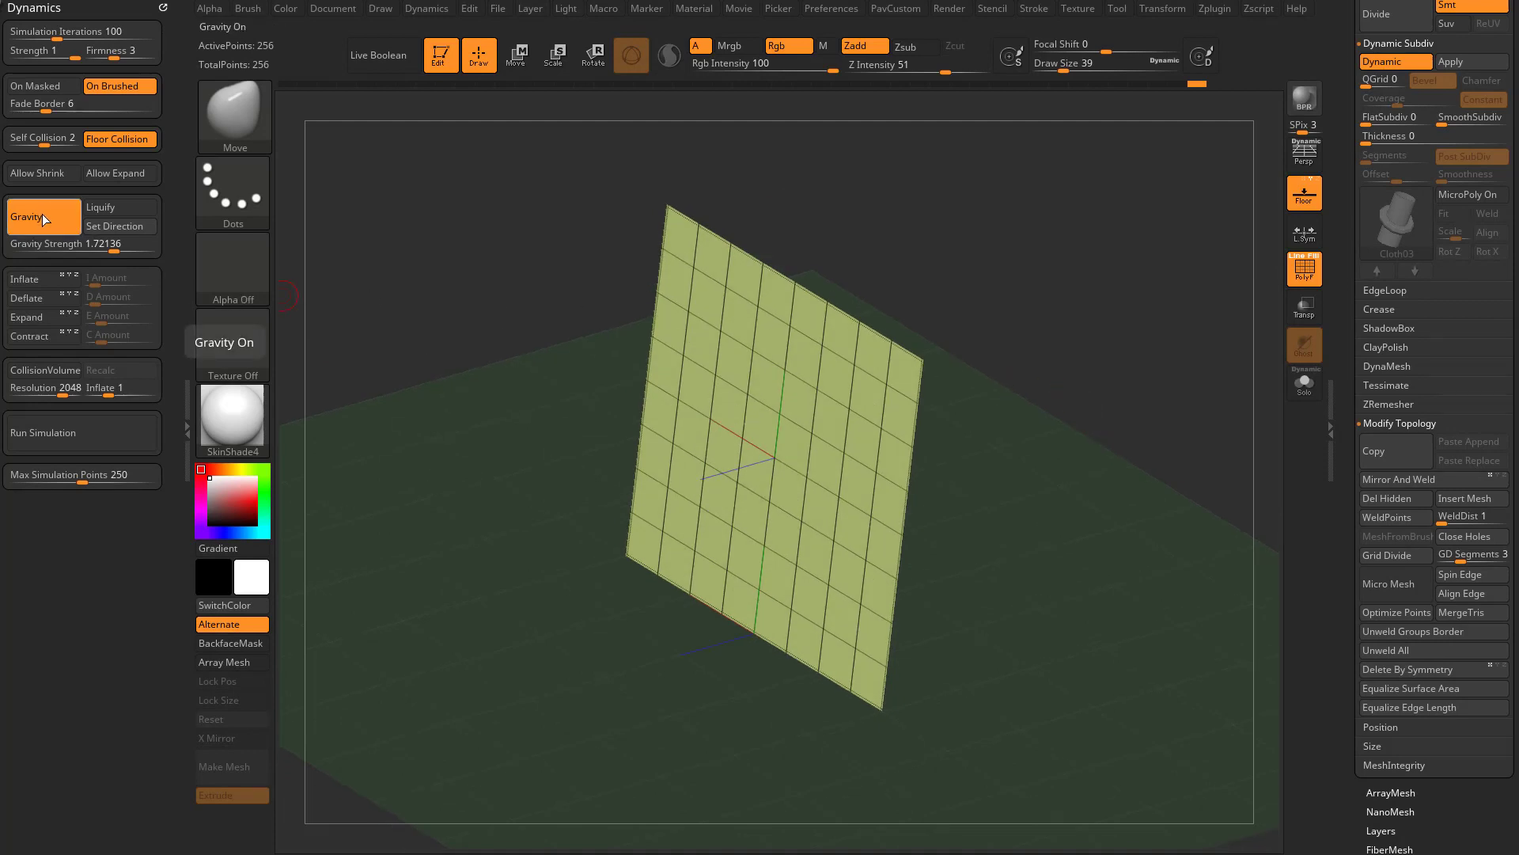
- Set Self Collision to 1 and Firmness to 2, and test the simulation on the unwelded plane, undoing the result
{"action": "left_click", "coordinate": [38, 134]}
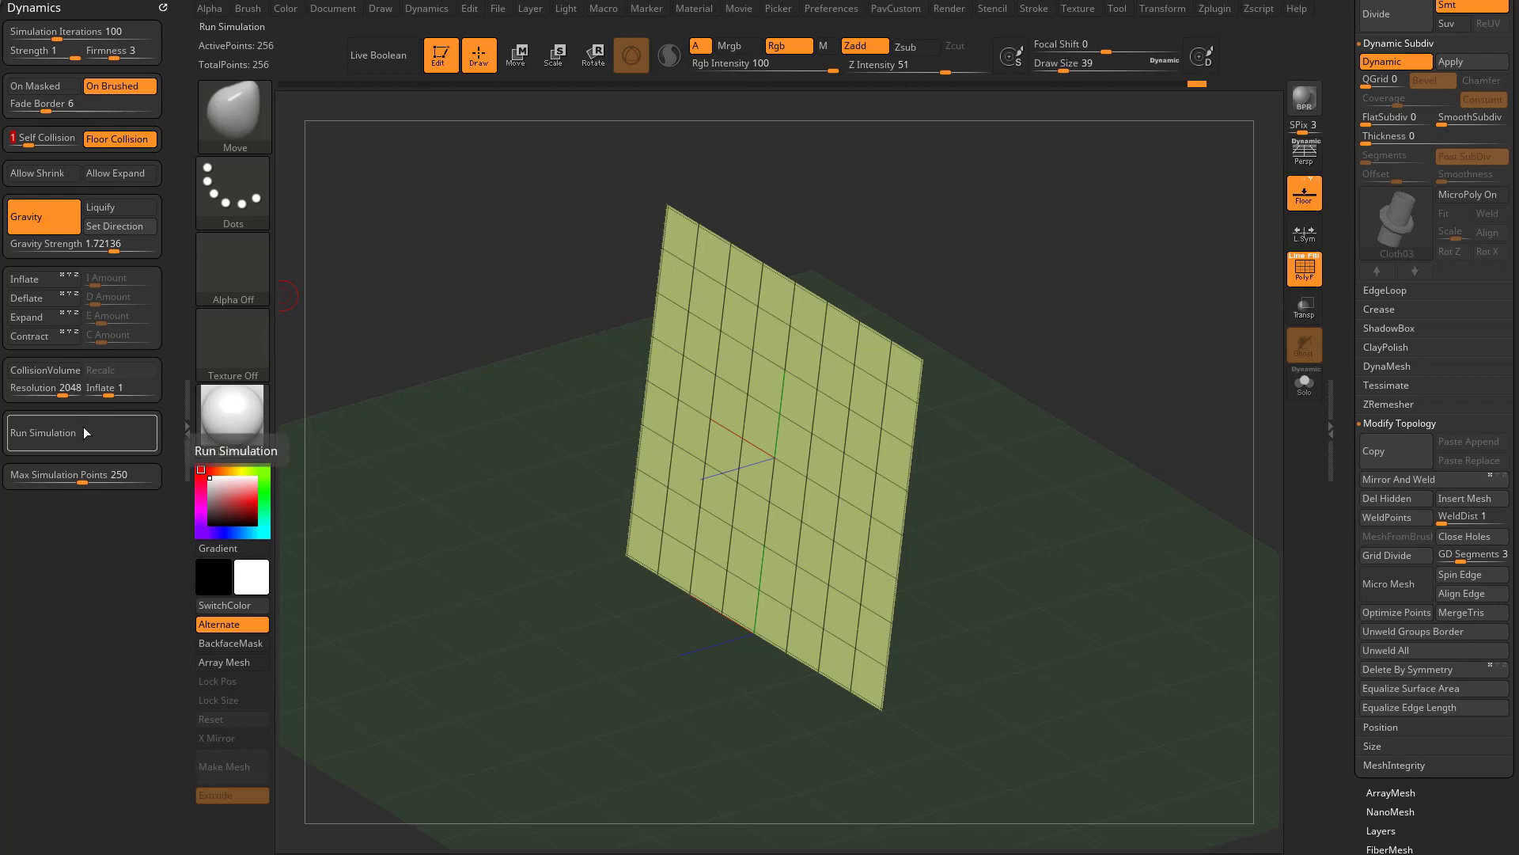
{"action": "left_click_drag", "start_coordinate": [115, 55], "coordinate": [106, 57]}
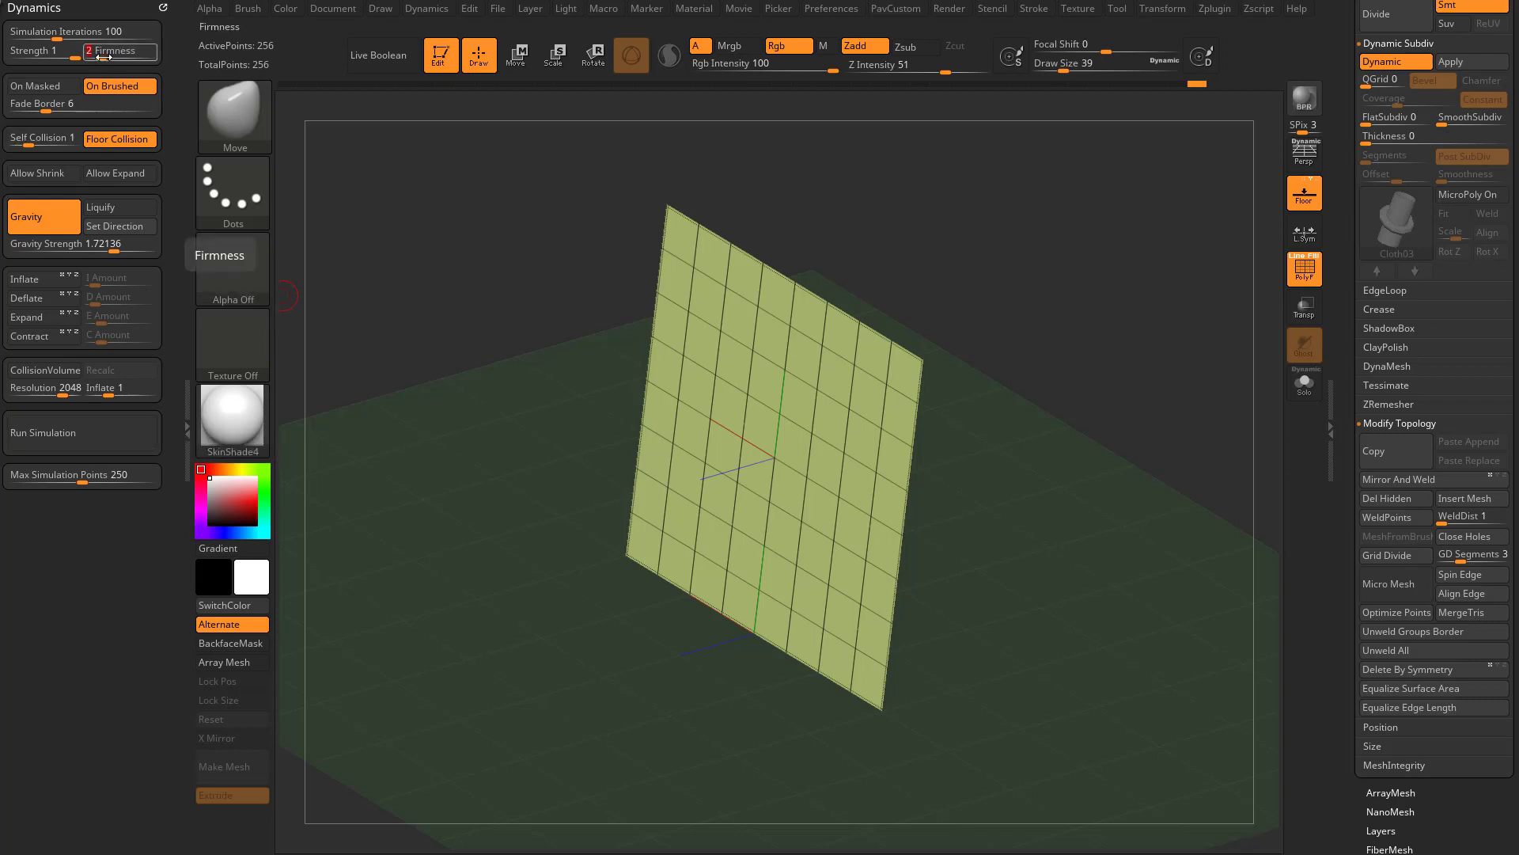
{"action": "left_click", "coordinate": [97, 431]}
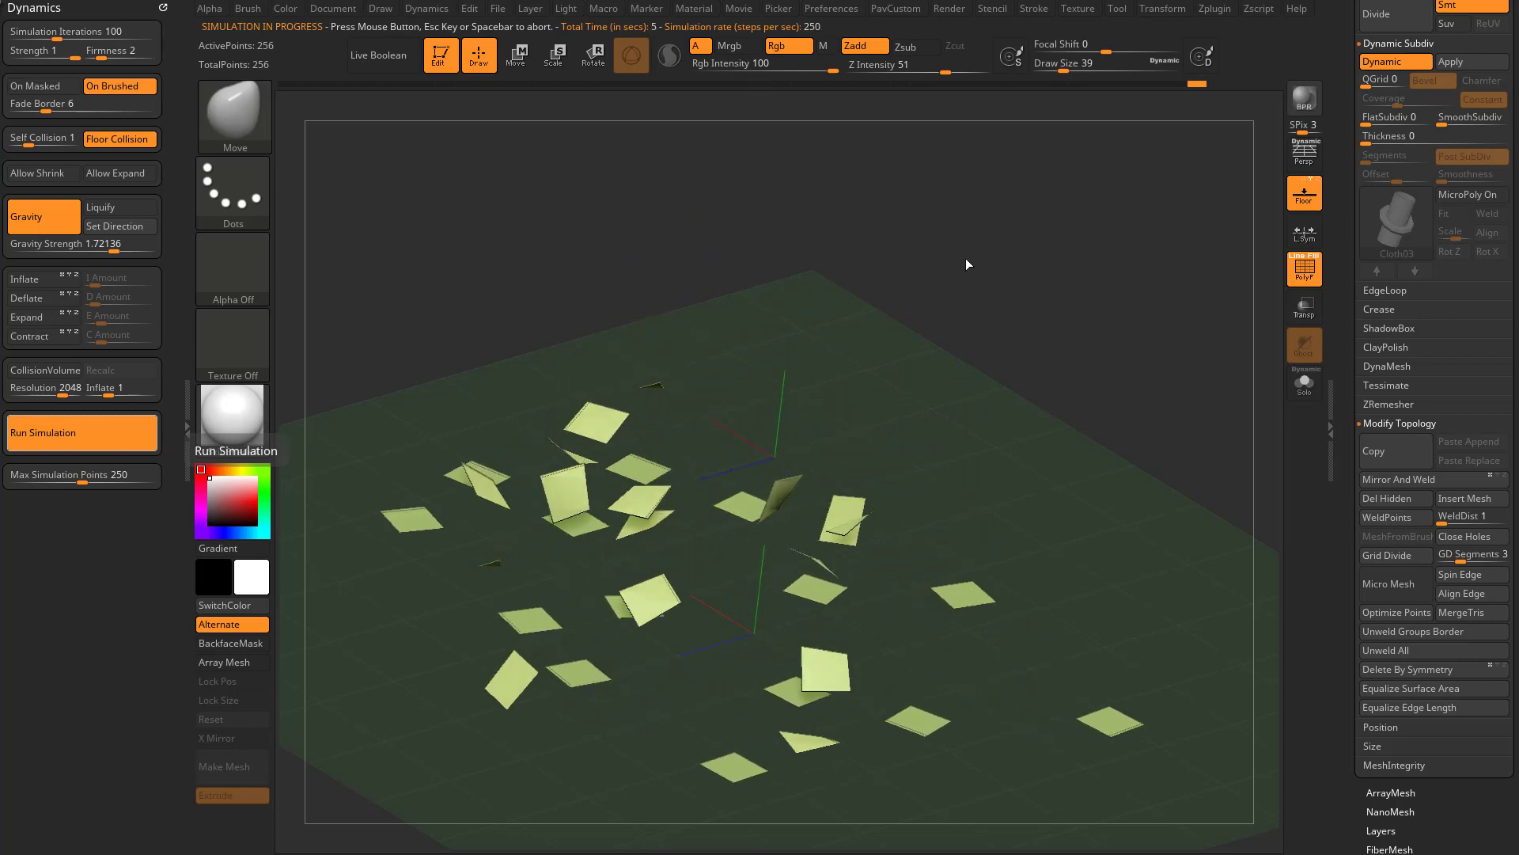
{"action": "mouse_move", "coordinate": [1031, 413]}
{"action": "left_mouse_down"}
{"action": "mouse_move", "coordinate": [989, 443]}
{"action": "mouse_move", "coordinate": [1052, 411]}
{"action": "left_mouse_up"}
{"action": "key", "text": "ctrl+z"}
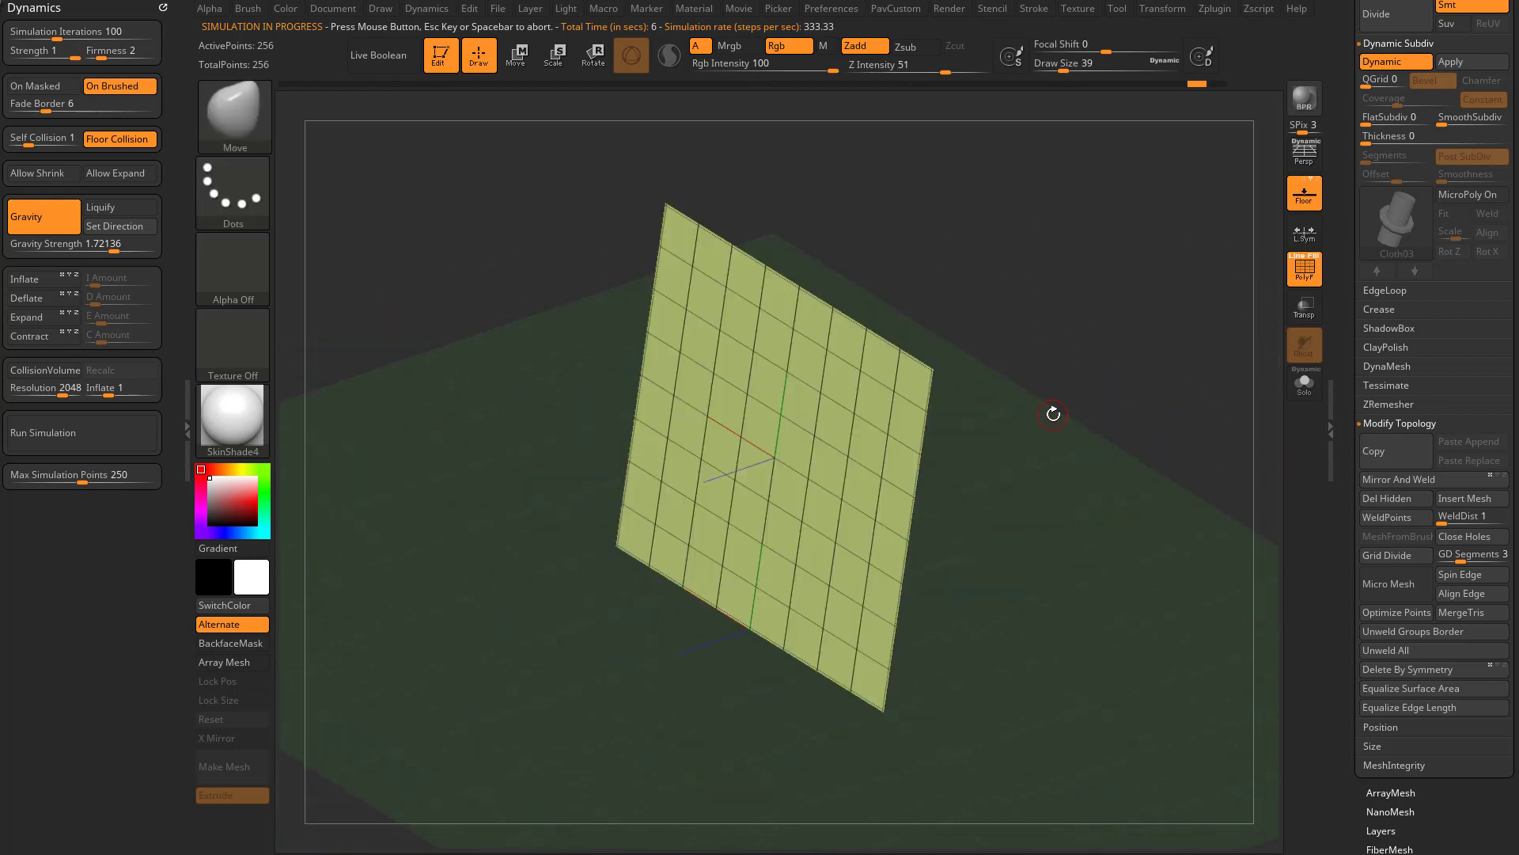
- Test the simulation on the unwelded plane with Self Collision at 0, undo it, and set Self Collision back to 1
{"action": "left_click", "coordinate": [88, 429]}
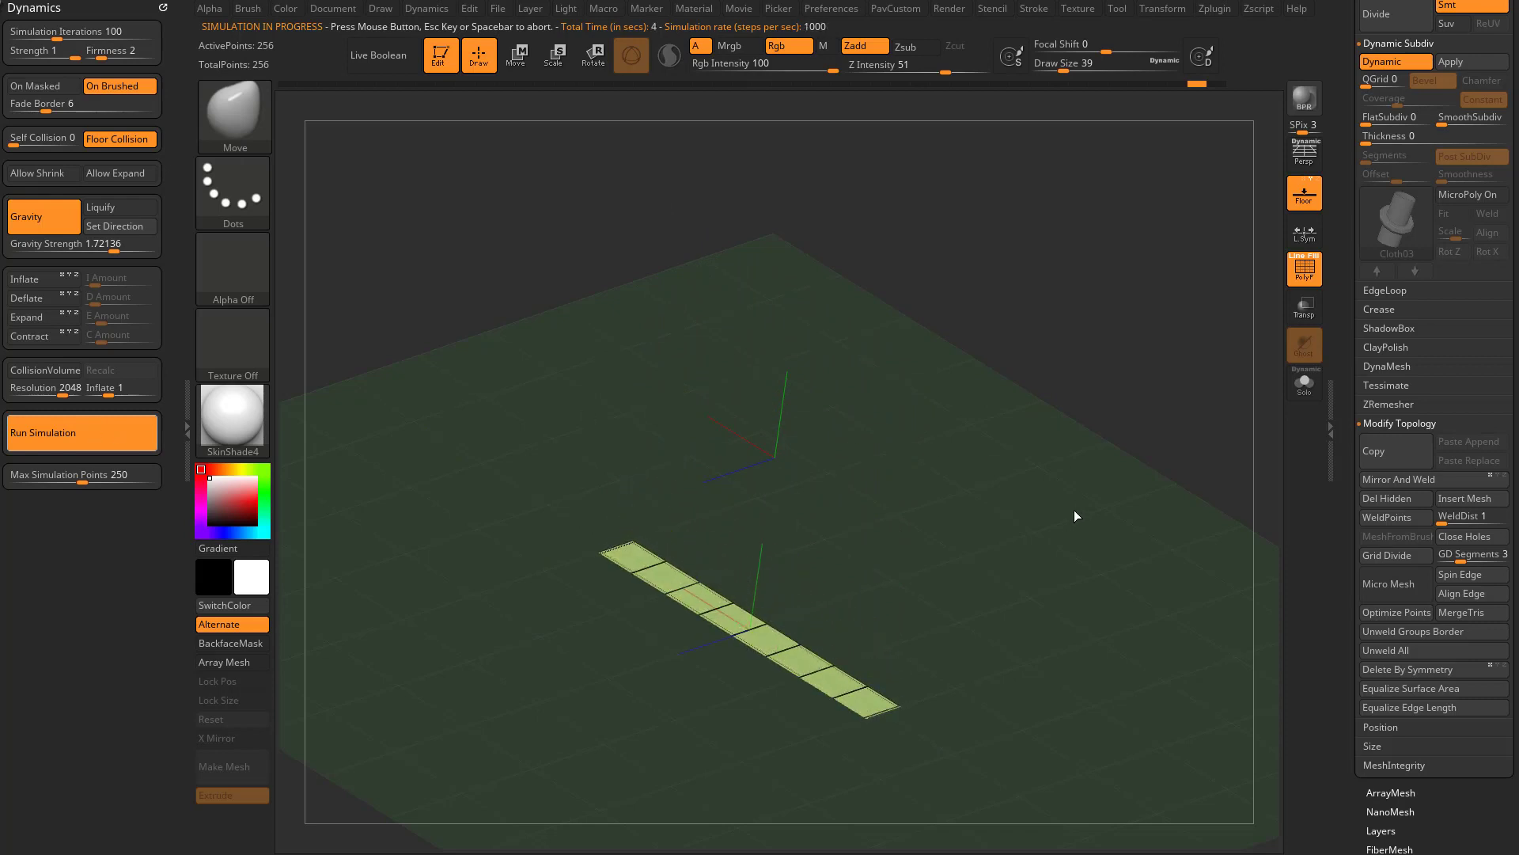
{"action": "left_click", "coordinate": [1026, 525]}
{"action": "left_click_drag", "start_coordinate": [1057, 524], "coordinate": [1062, 520]}
{"action": "key", "text": "ctrl+z"}
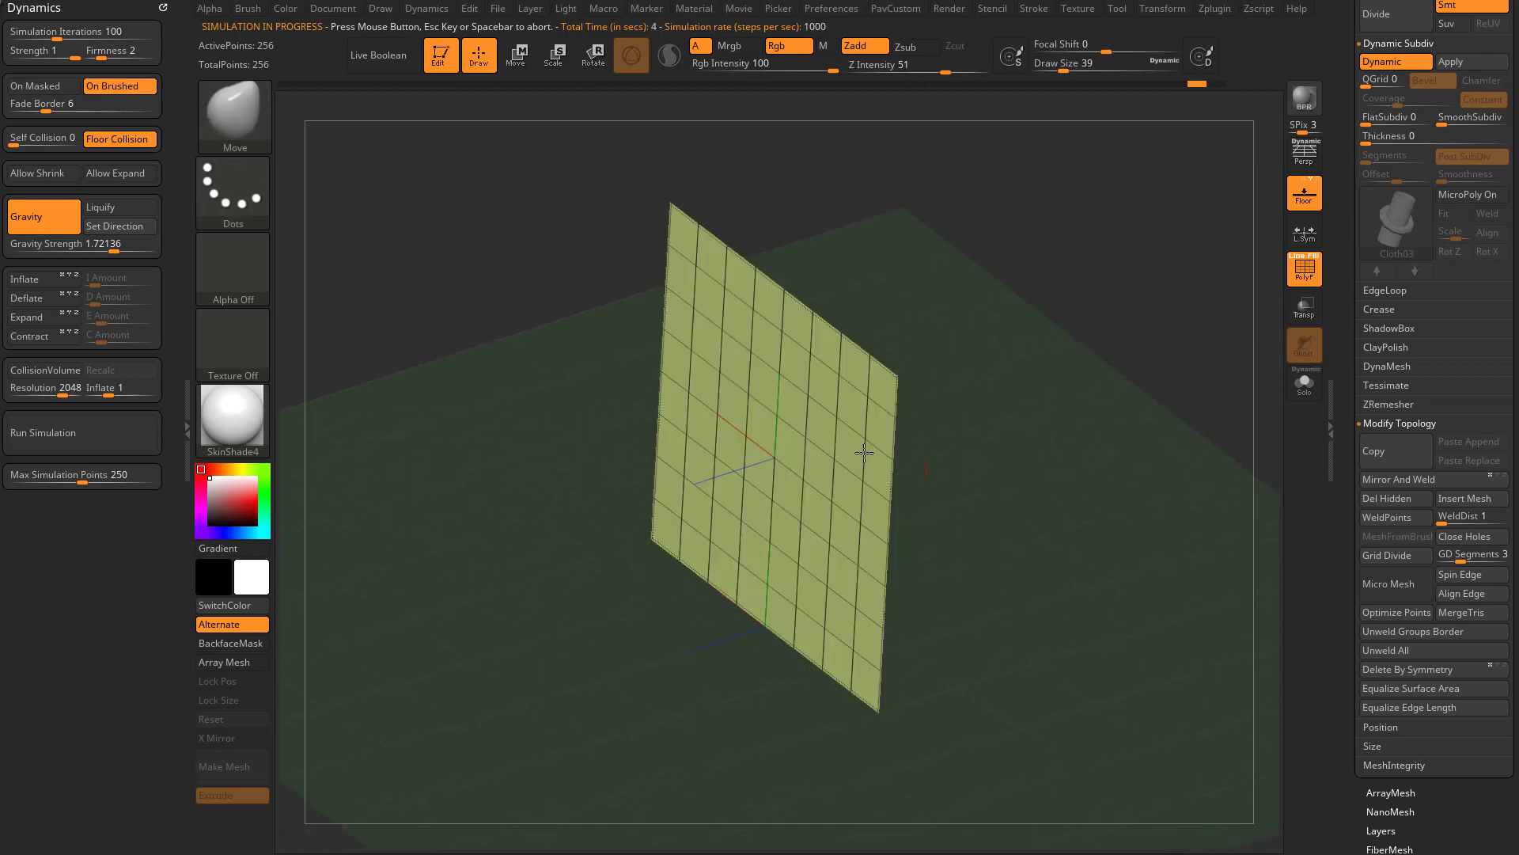
{"action": "left_click_drag", "start_coordinate": [17, 141], "coordinate": [28, 141]}
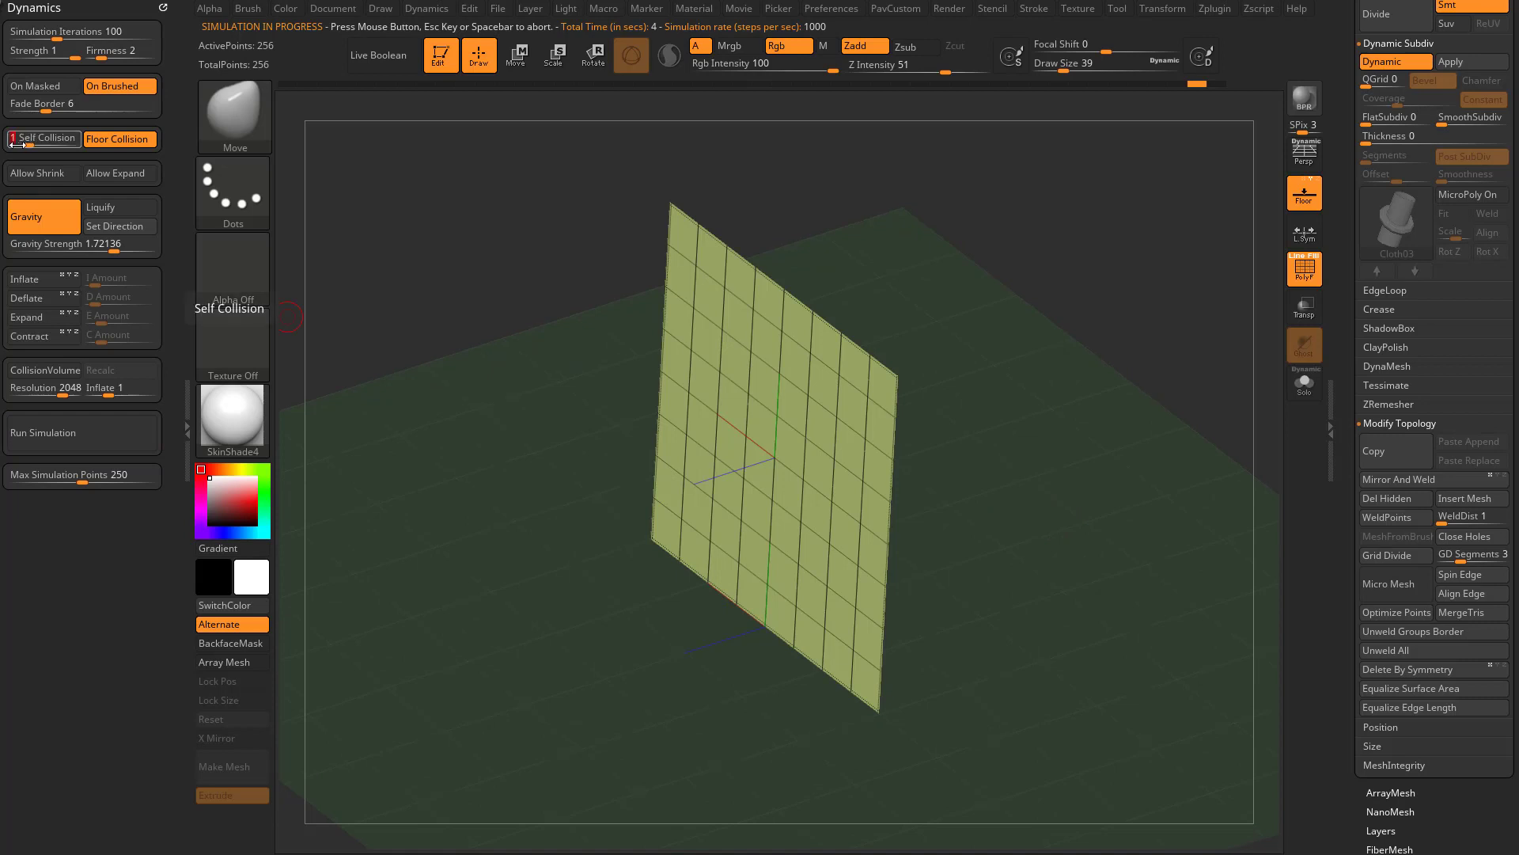
- Turn MicroPoly on and run the simulation on the separate Cloth03 pieces
{"action": "left_click_drag", "start_coordinate": [1345, 425], "coordinate": [1346, 499]}
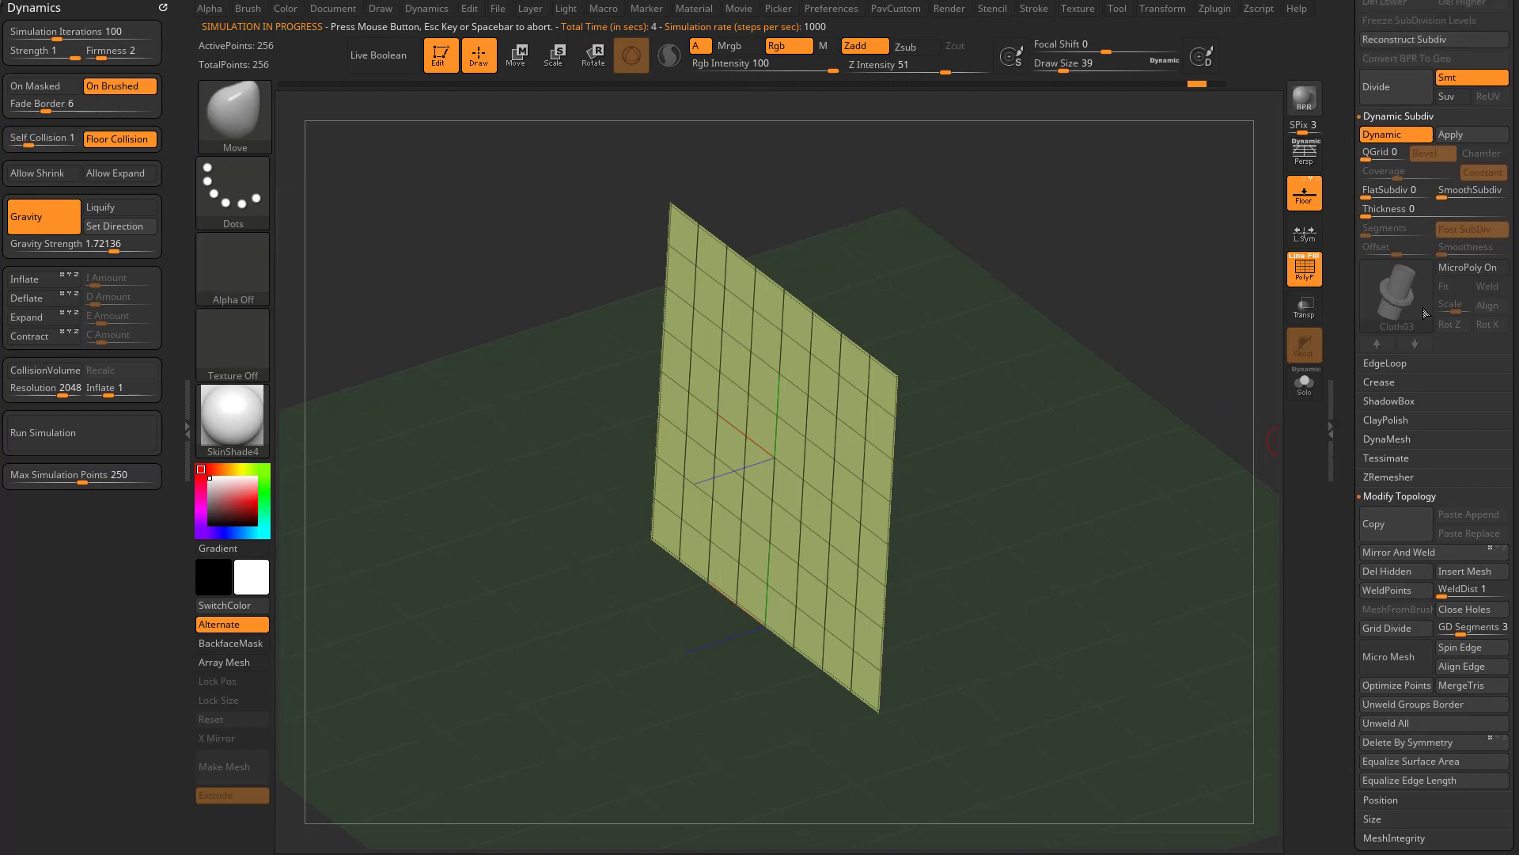
{"action": "left_click", "coordinate": [1466, 267]}
{"action": "left_click", "coordinate": [127, 432]}
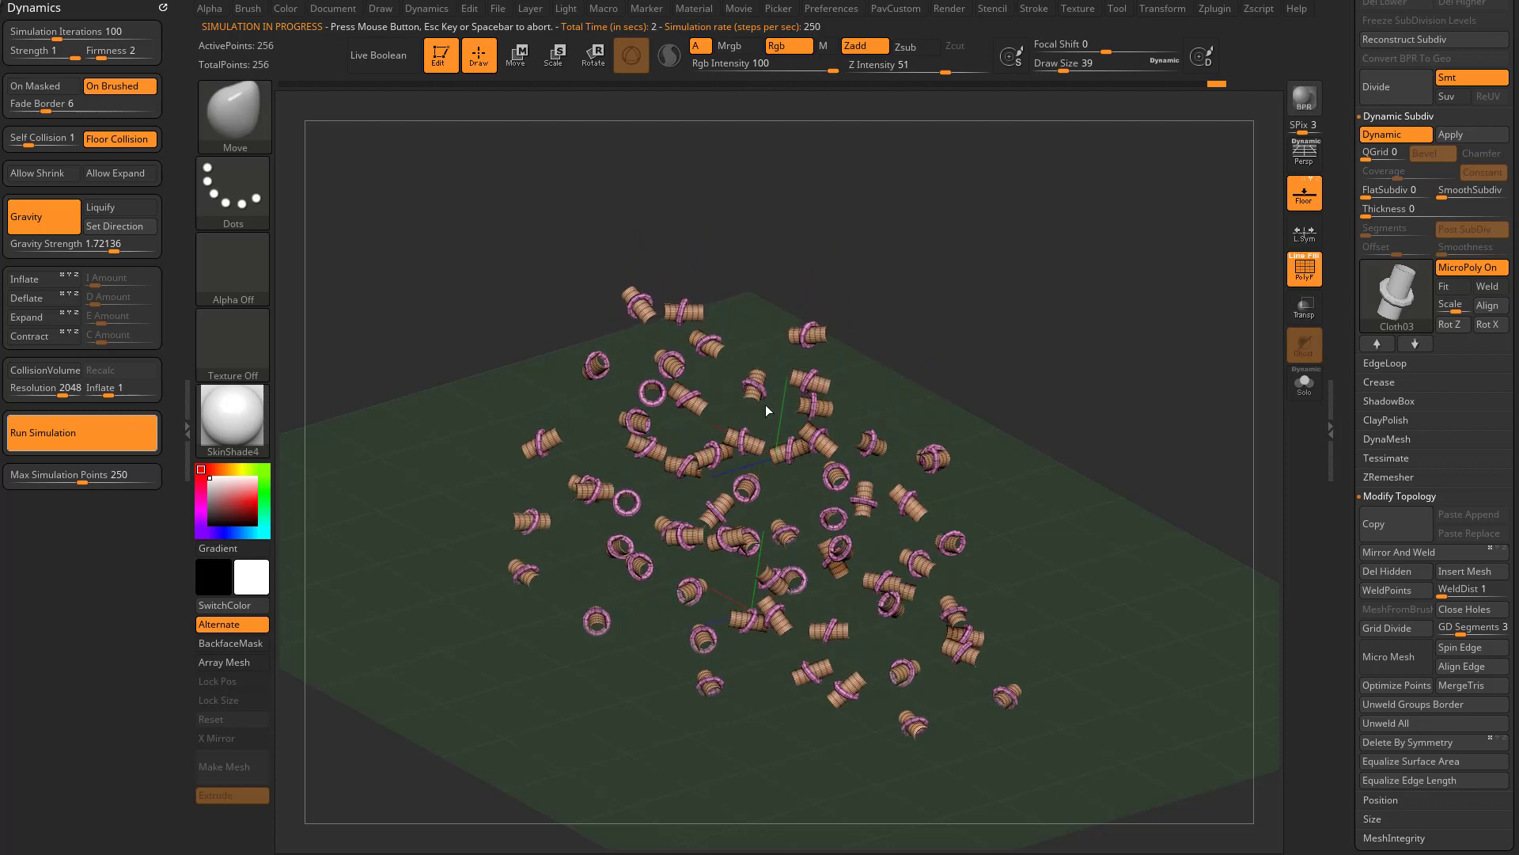
- Set Gravity Strength to about 9.26 and run the simulation on the Cloth03 pieces again, undoing the fall
{"action": "left_click", "coordinate": [117, 244]}
{"action": "left_click_drag", "start_coordinate": [117, 244], "coordinate": [129, 245]}
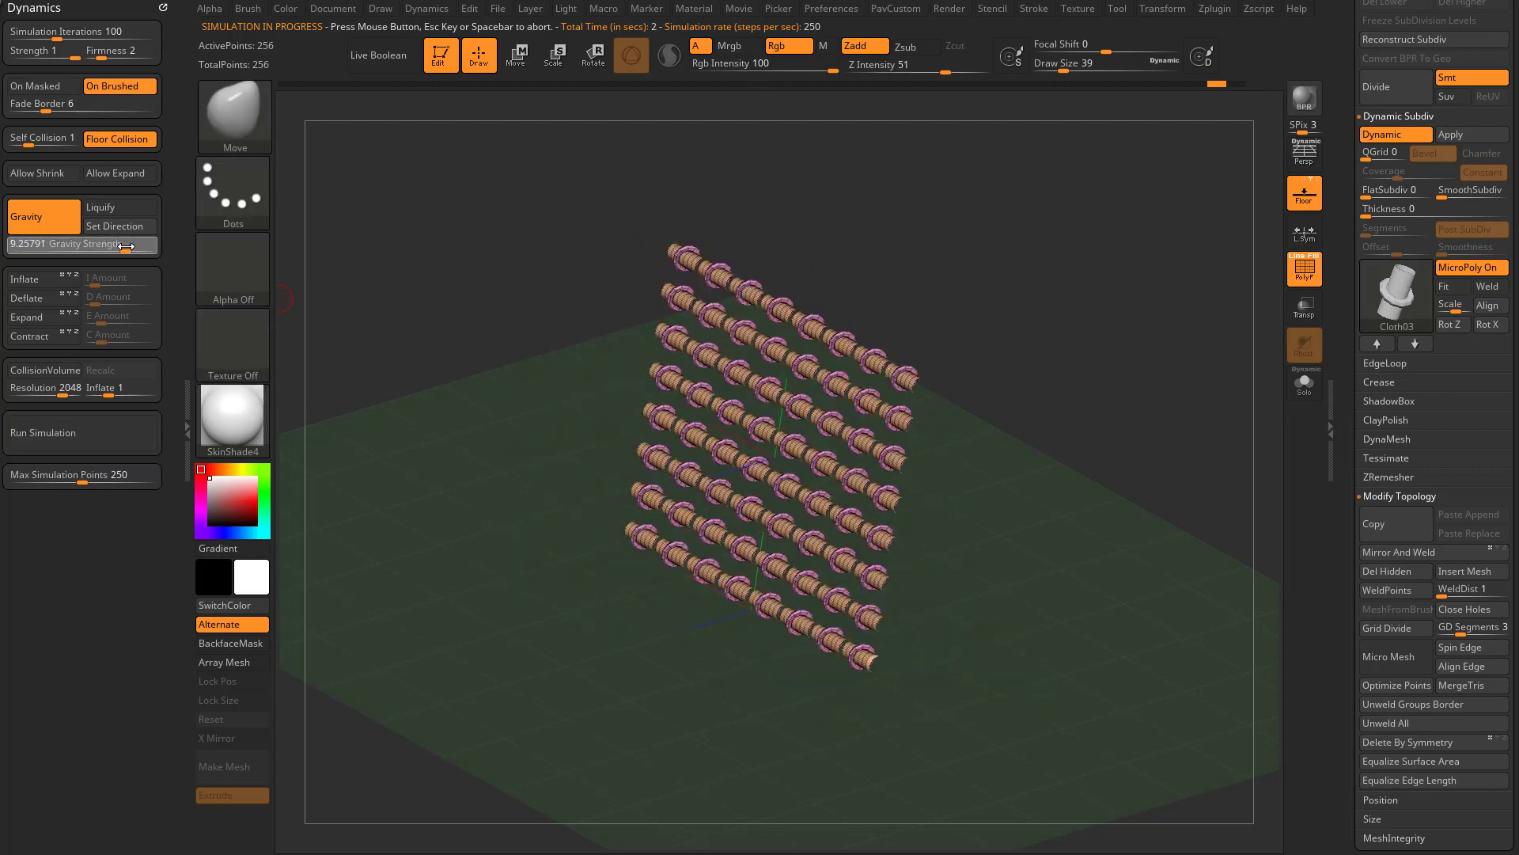
{"action": "left_click", "coordinate": [82, 429]}
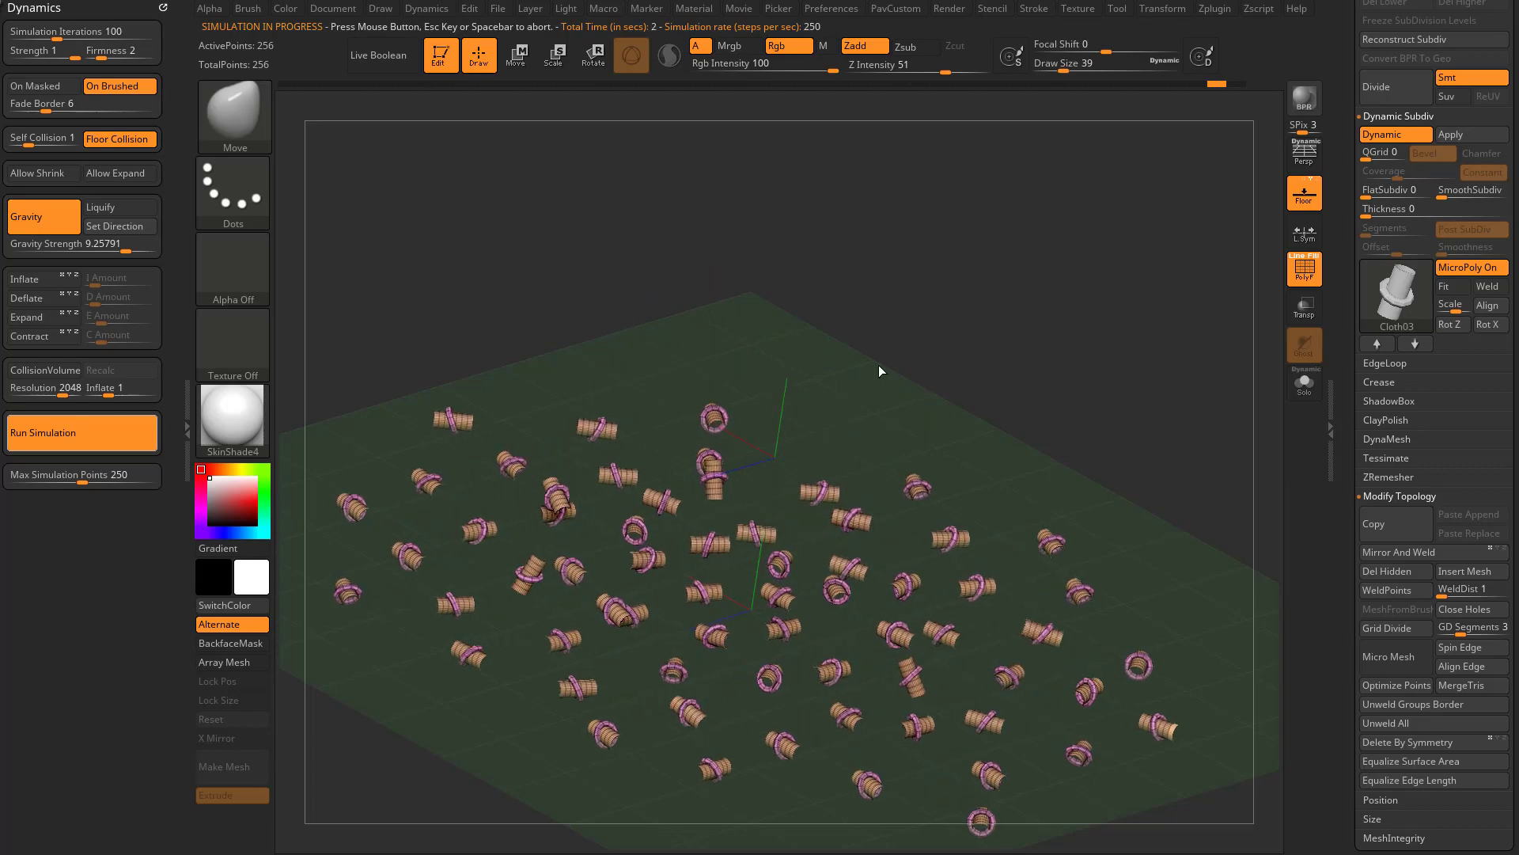
{"action": "left_click_drag", "start_coordinate": [1119, 420], "coordinate": [1130, 451]}
{"action": "key", "text": "ctrl+z"}
- Frame the mesh in view and turn MicroPoly off to show the unwelded base plane
{"action": "key", "text": "f"}
{"action": "left_click", "coordinate": [1448, 269]}
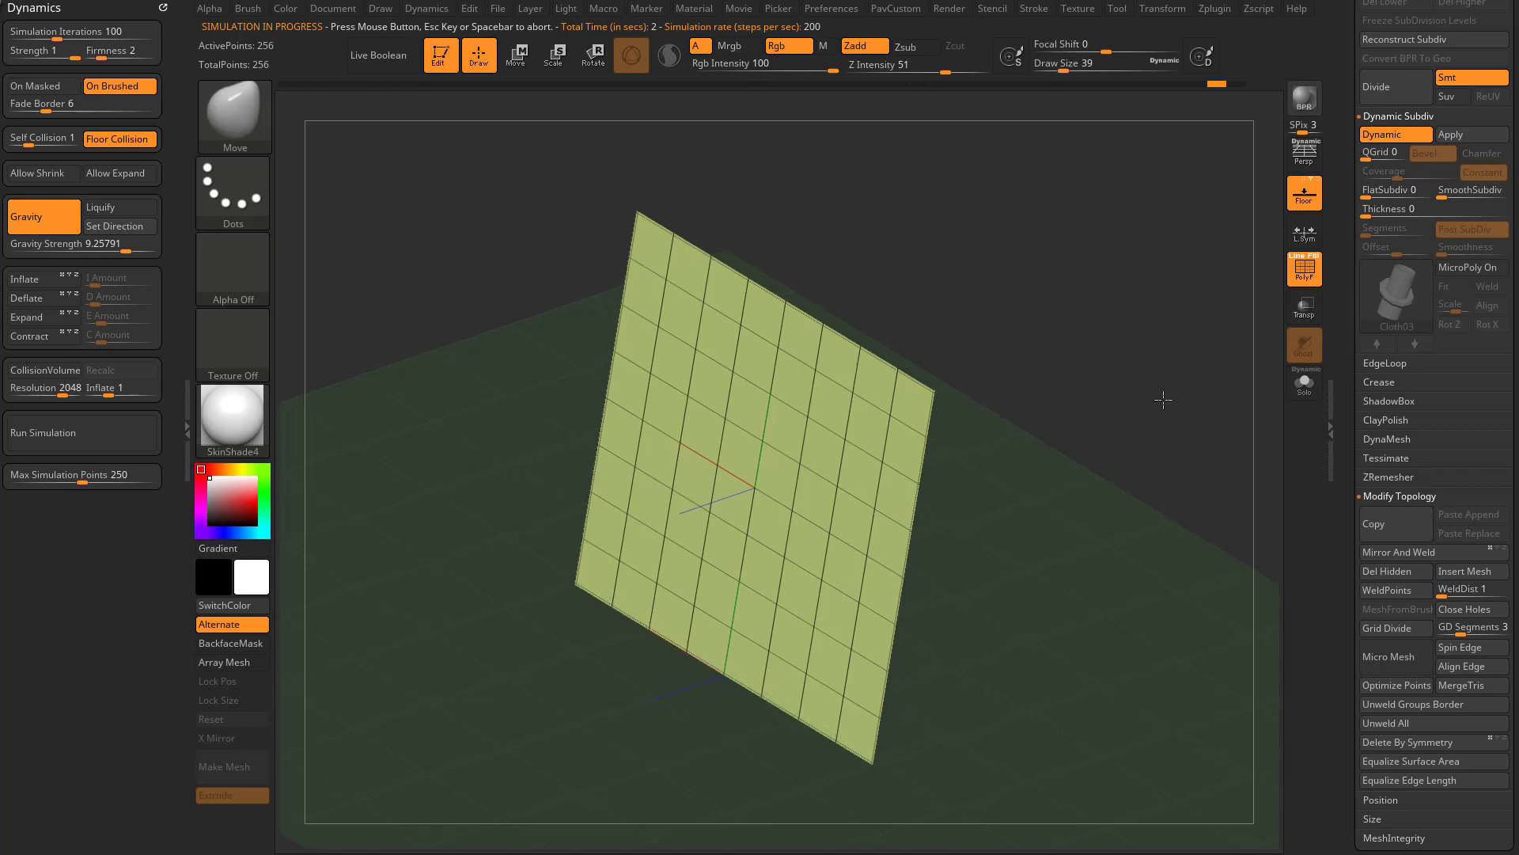
- Turn MicroPoly back on for the unwelded plane and raise the Cloth03 pieces' scale to about 1.33
{"action": "left_click", "coordinate": [1463, 268]}
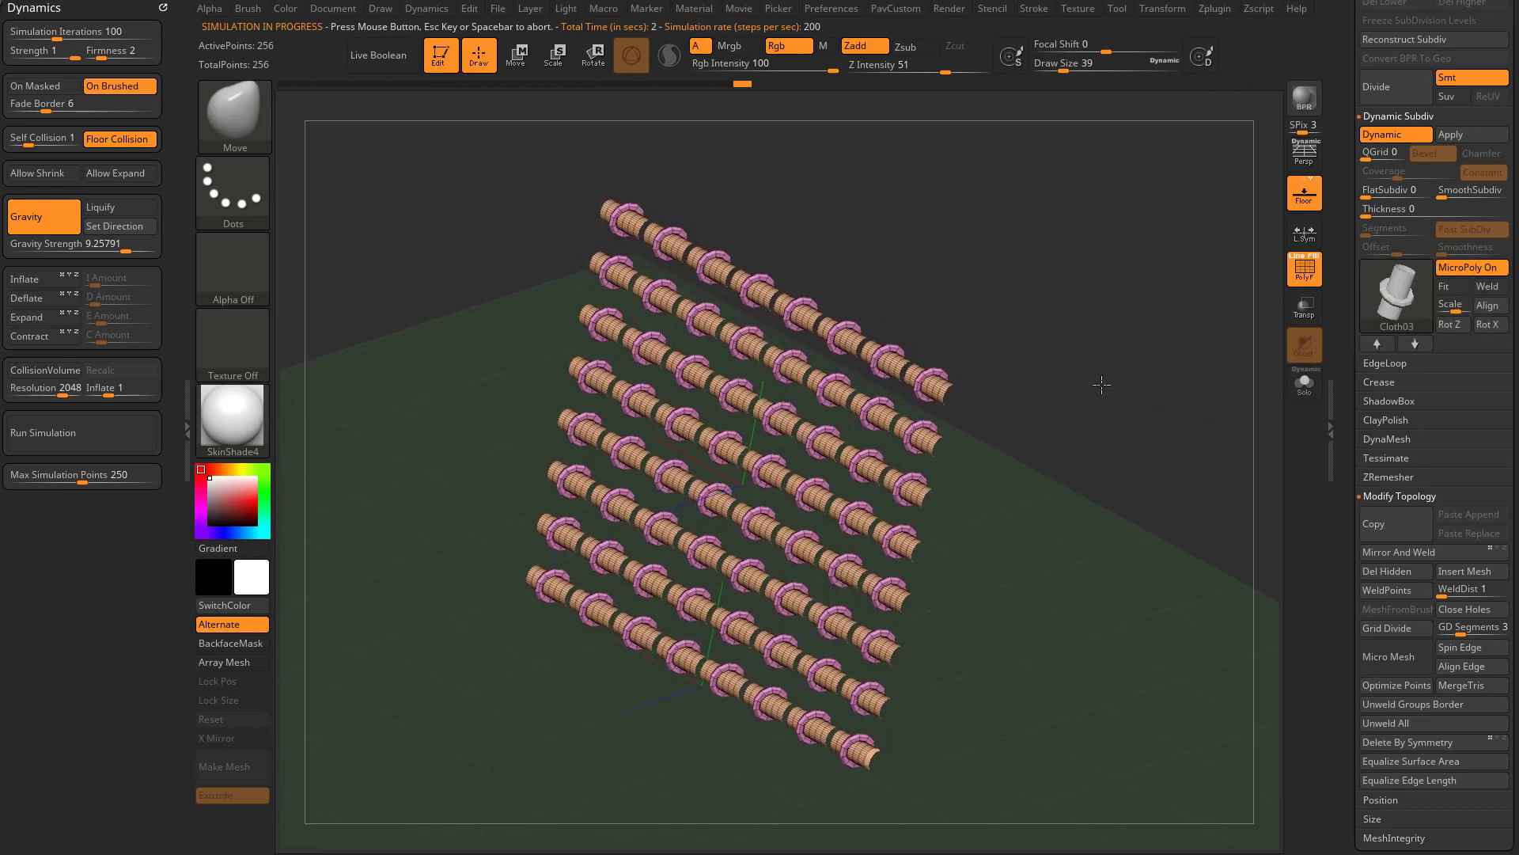
{"action": "left_click", "coordinate": [1457, 307]}
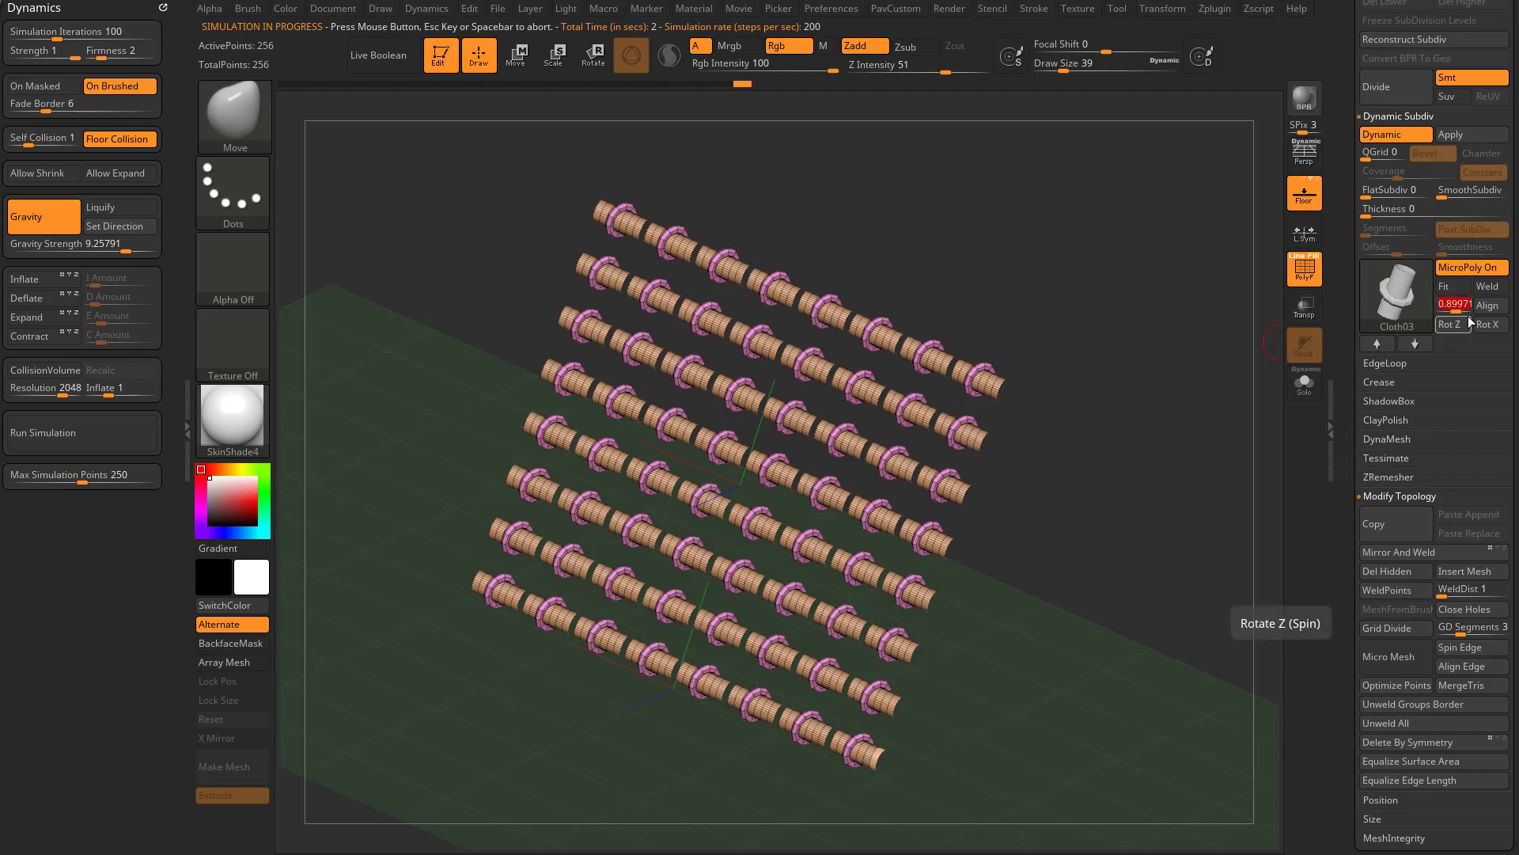
{"action": "type", "text": "1"}
{"action": "key", "text": "Return"}
{"action": "left_click_drag", "start_coordinate": [1455, 308], "coordinate": [1459, 308]}
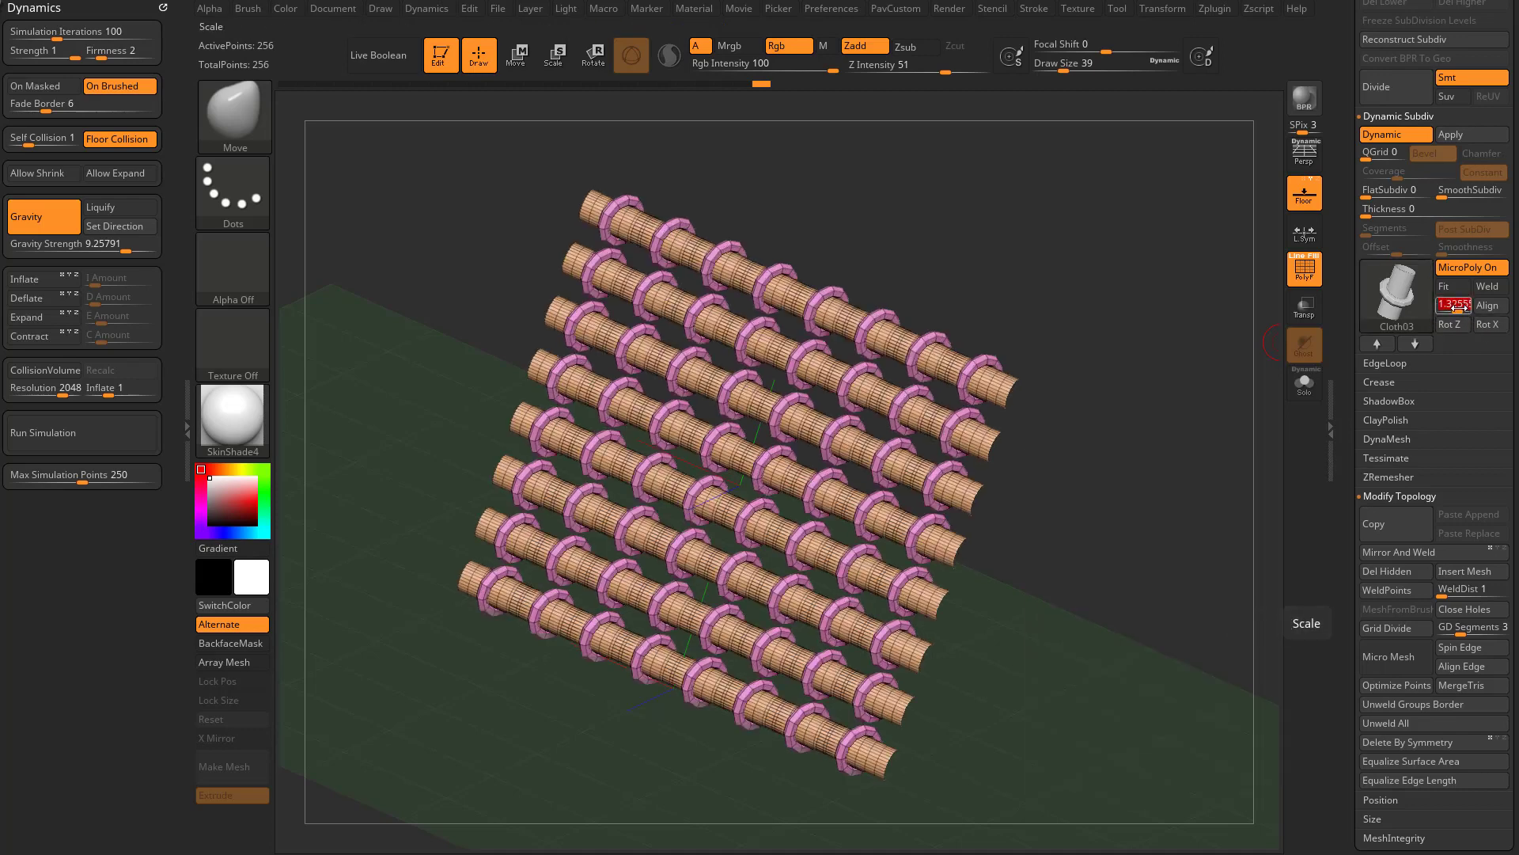
{"action": "left_click_drag", "start_coordinate": [1196, 330], "coordinate": [1112, 333]}
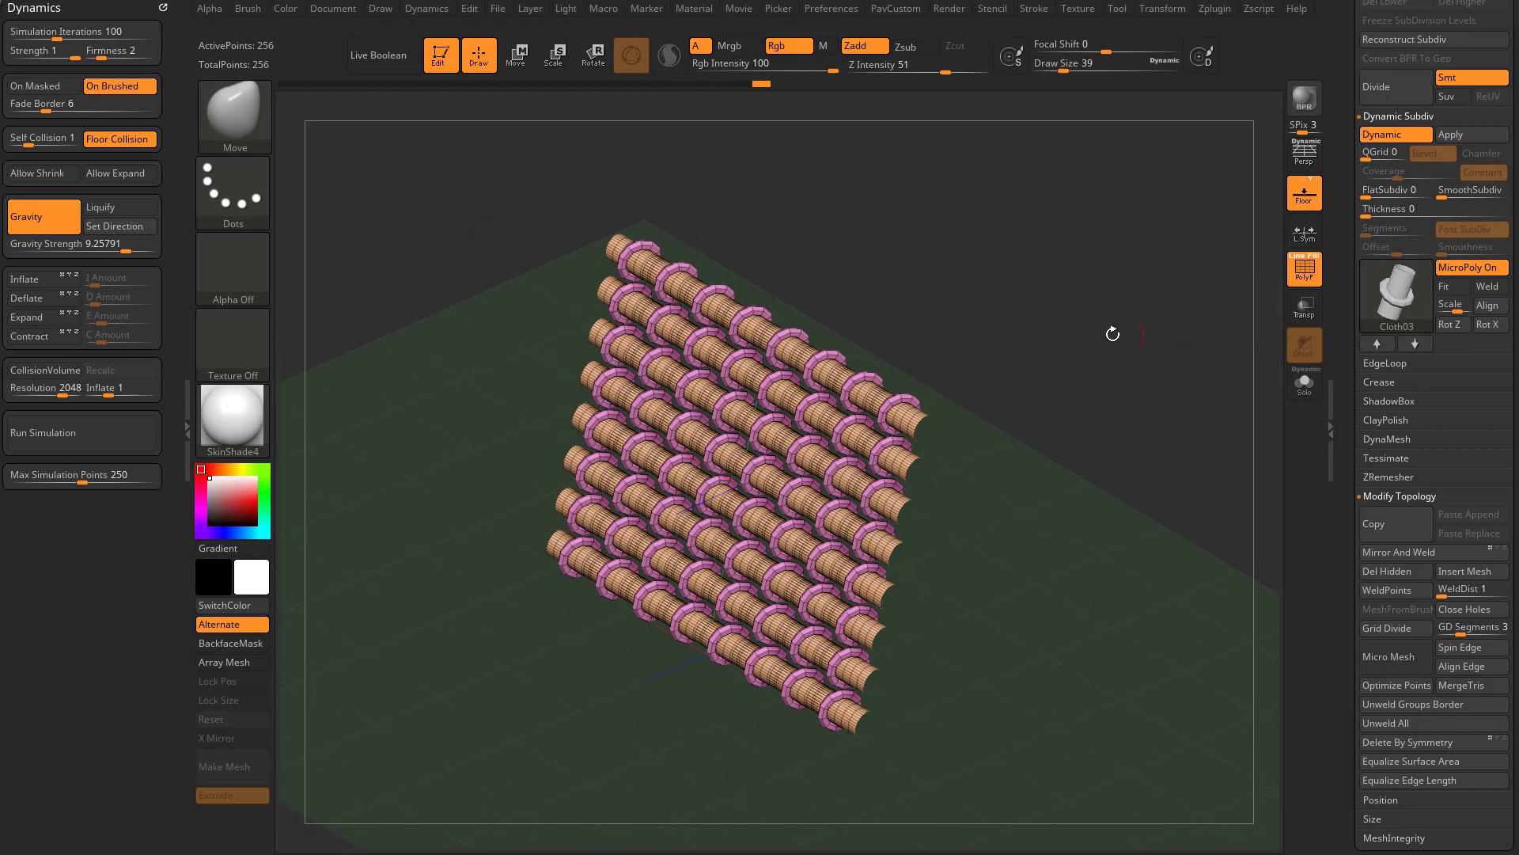
- Run the simulation on the enlarged Cloth03 pieces and let them fall onto the floor
{"action": "left_click", "coordinate": [141, 428]}
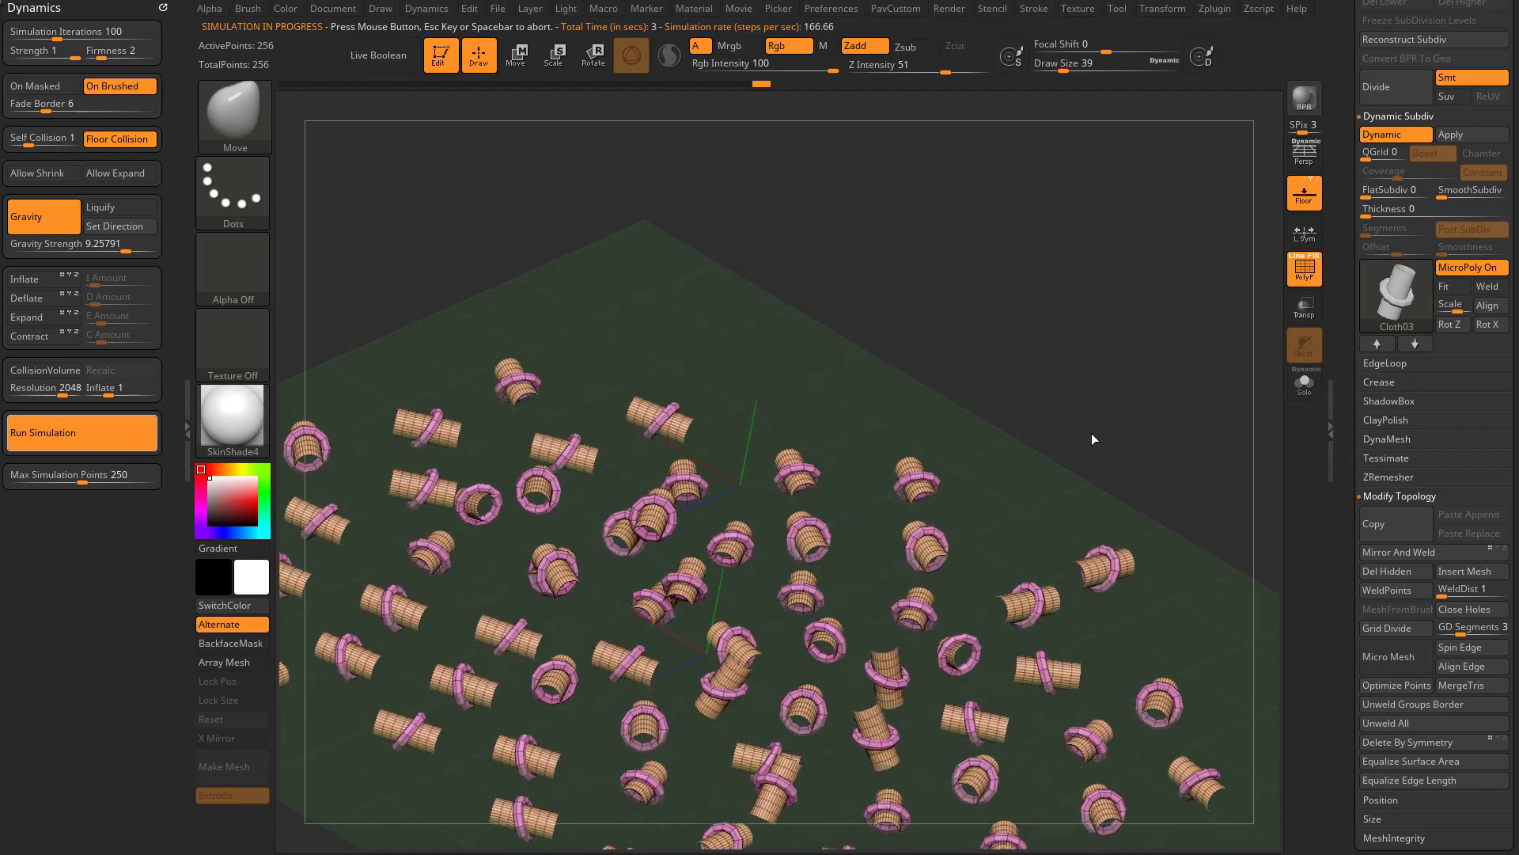
{"action": "left_click_drag", "start_coordinate": [1080, 432], "coordinate": [1007, 383]}
- Look at the Record Deformation Animation option in the tool's layer settings
{"action": "scroll", "coordinate": [1350, 515], "scroll_direction": "down", "scroll_amount": 5}
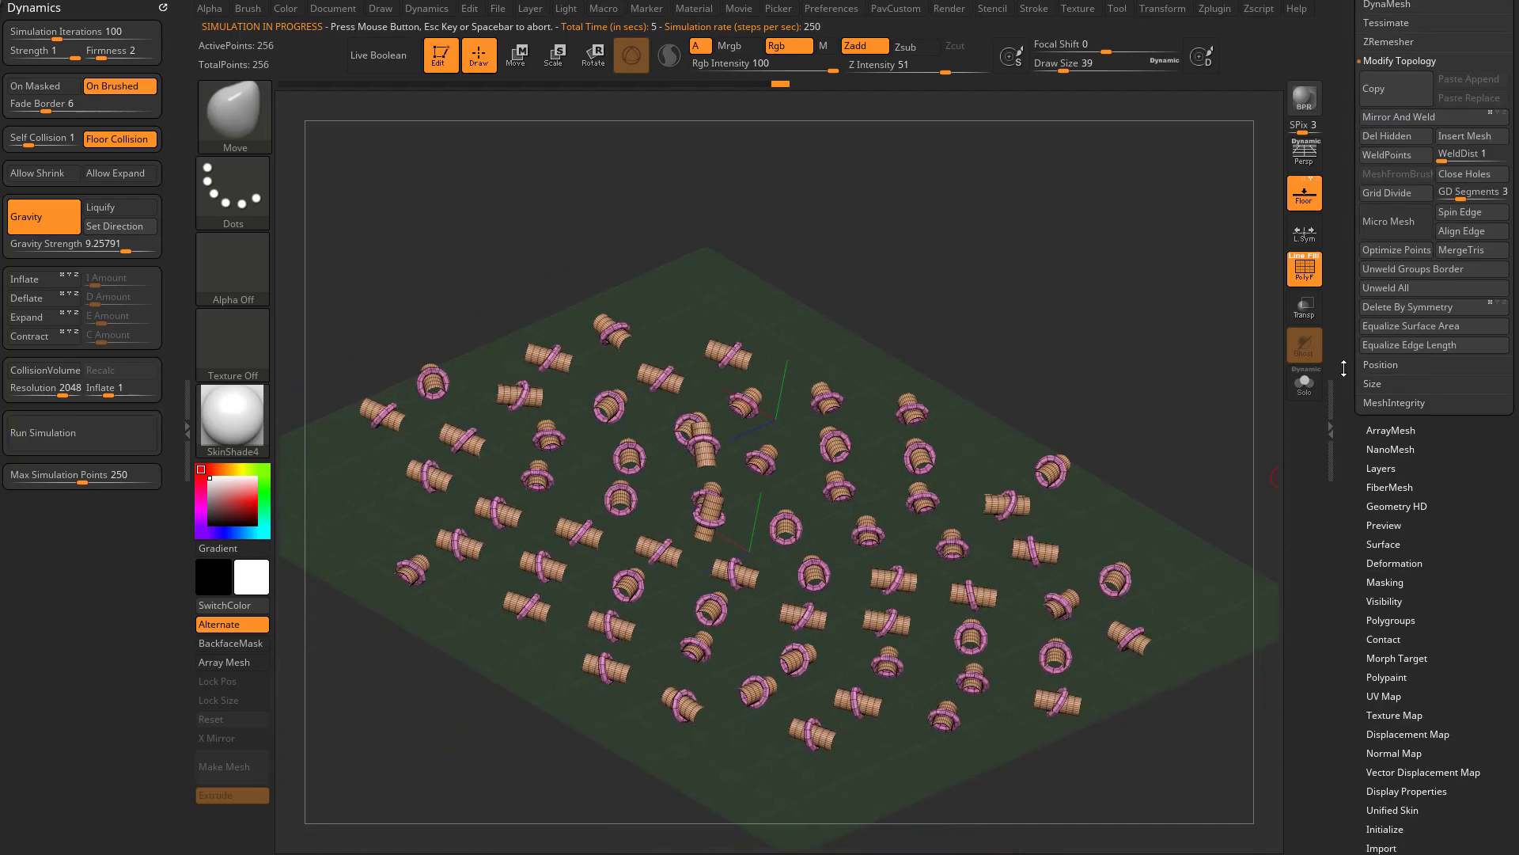
{"action": "left_click", "coordinate": [1376, 464]}
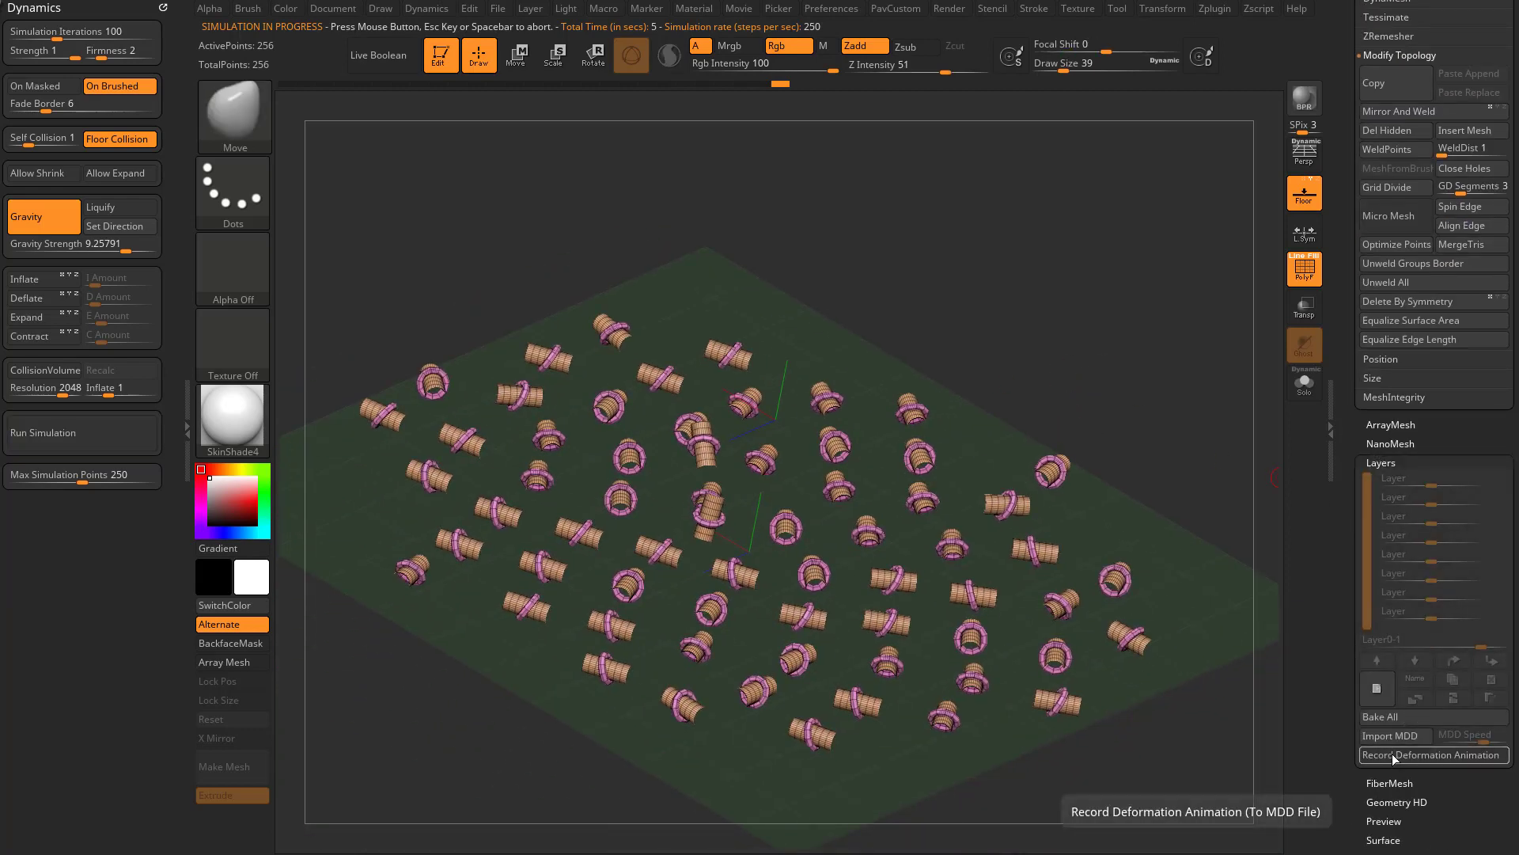
{"action": "key", "text": "shift"}
{"action": "left_click", "coordinate": [1377, 461]}
{"action": "scroll", "coordinate": [1336, 677], "scroll_direction": "up", "scroll_amount": 5}
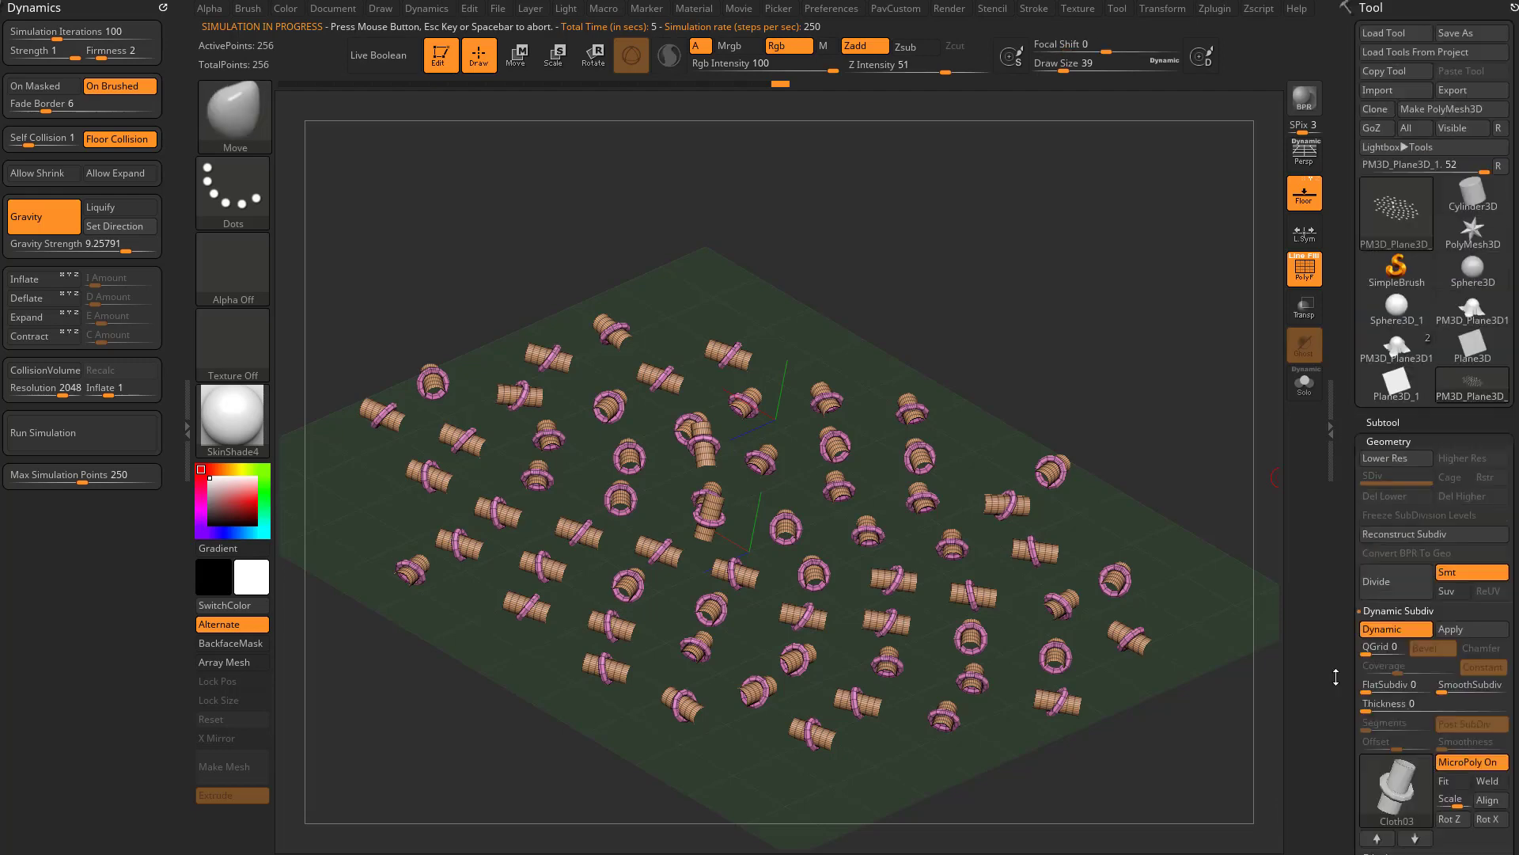
- Undo the fall of the enlarged pieces and change the plane's MicroPoly from Cloth03 to Cloth04
{"action": "left_click_drag", "start_coordinate": [978, 468], "coordinate": [1258, 475]}
{"action": "key", "text": "ctrl+z"}
{"action": "scroll", "coordinate": [1409, 589], "scroll_direction": "down", "scroll_amount": 4}
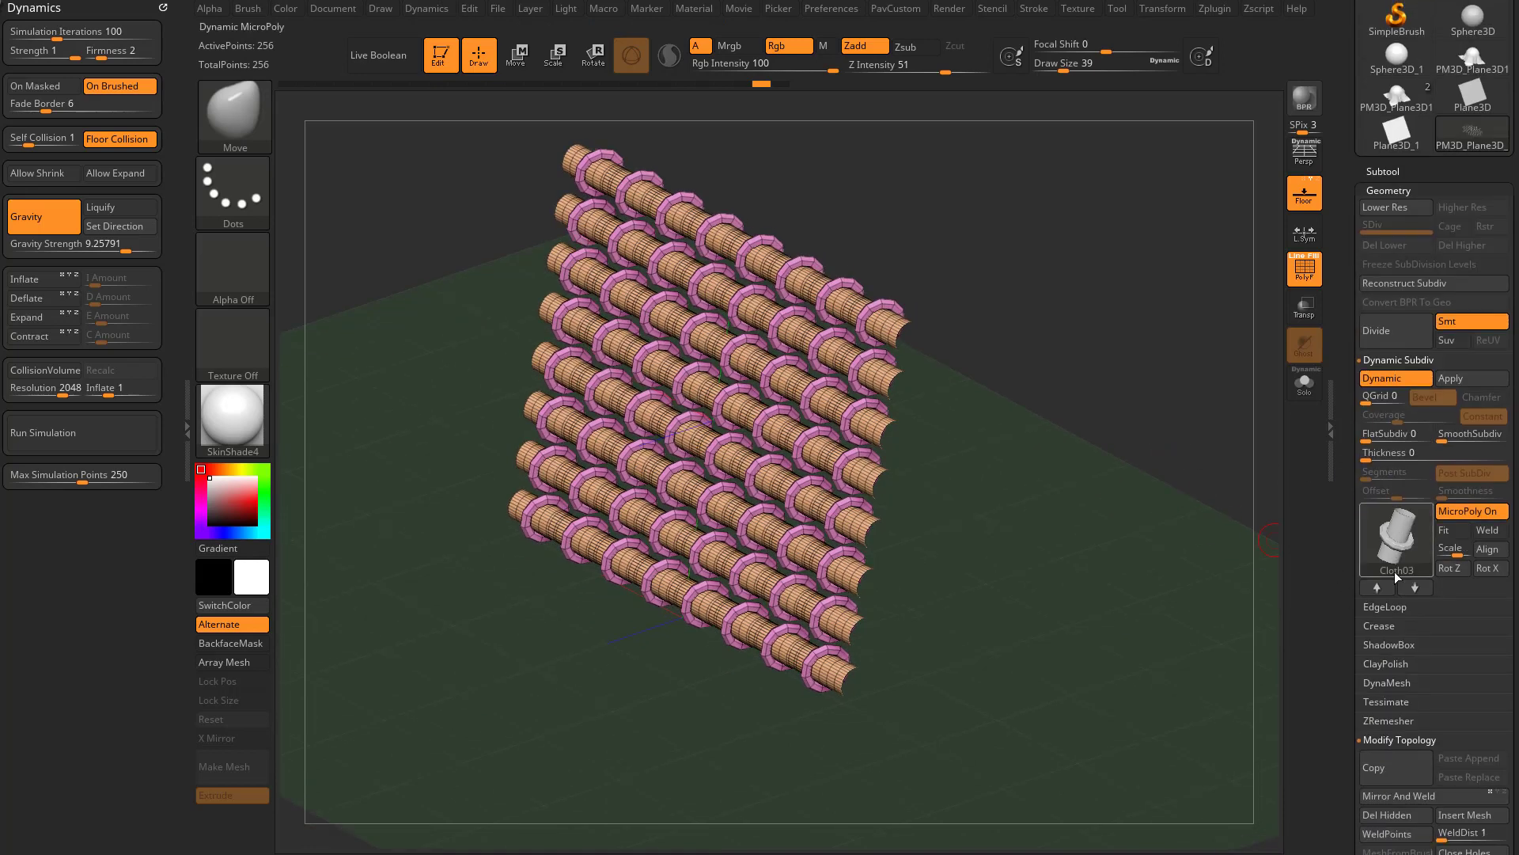
{"action": "left_click", "coordinate": [1407, 589]}
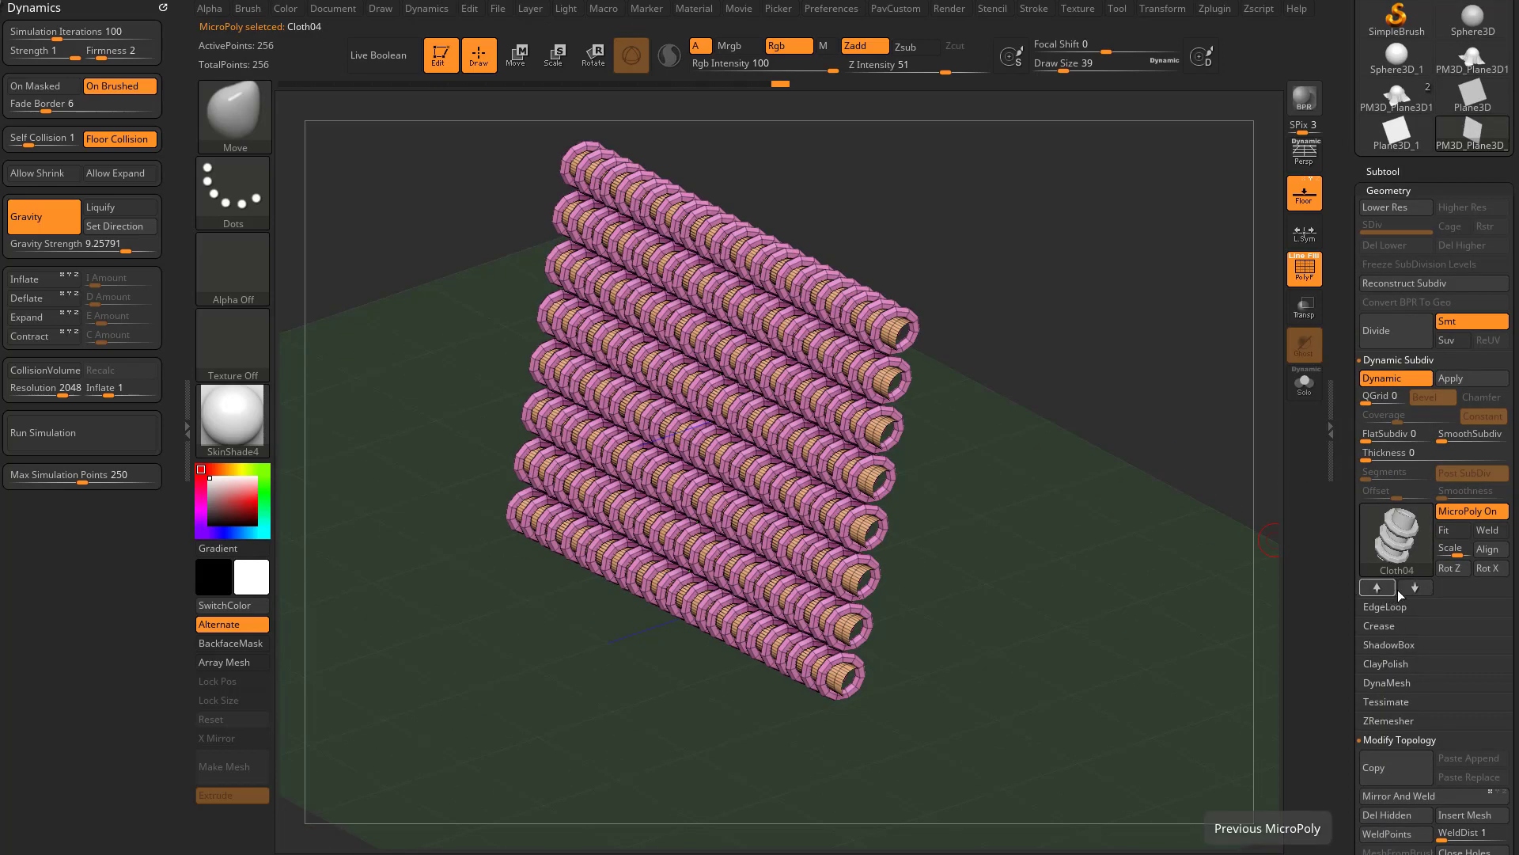
{"action": "left_click", "coordinate": [1381, 588]}
{"action": "left_click", "coordinate": [1383, 590]}
{"action": "left_click", "coordinate": [1381, 590]}
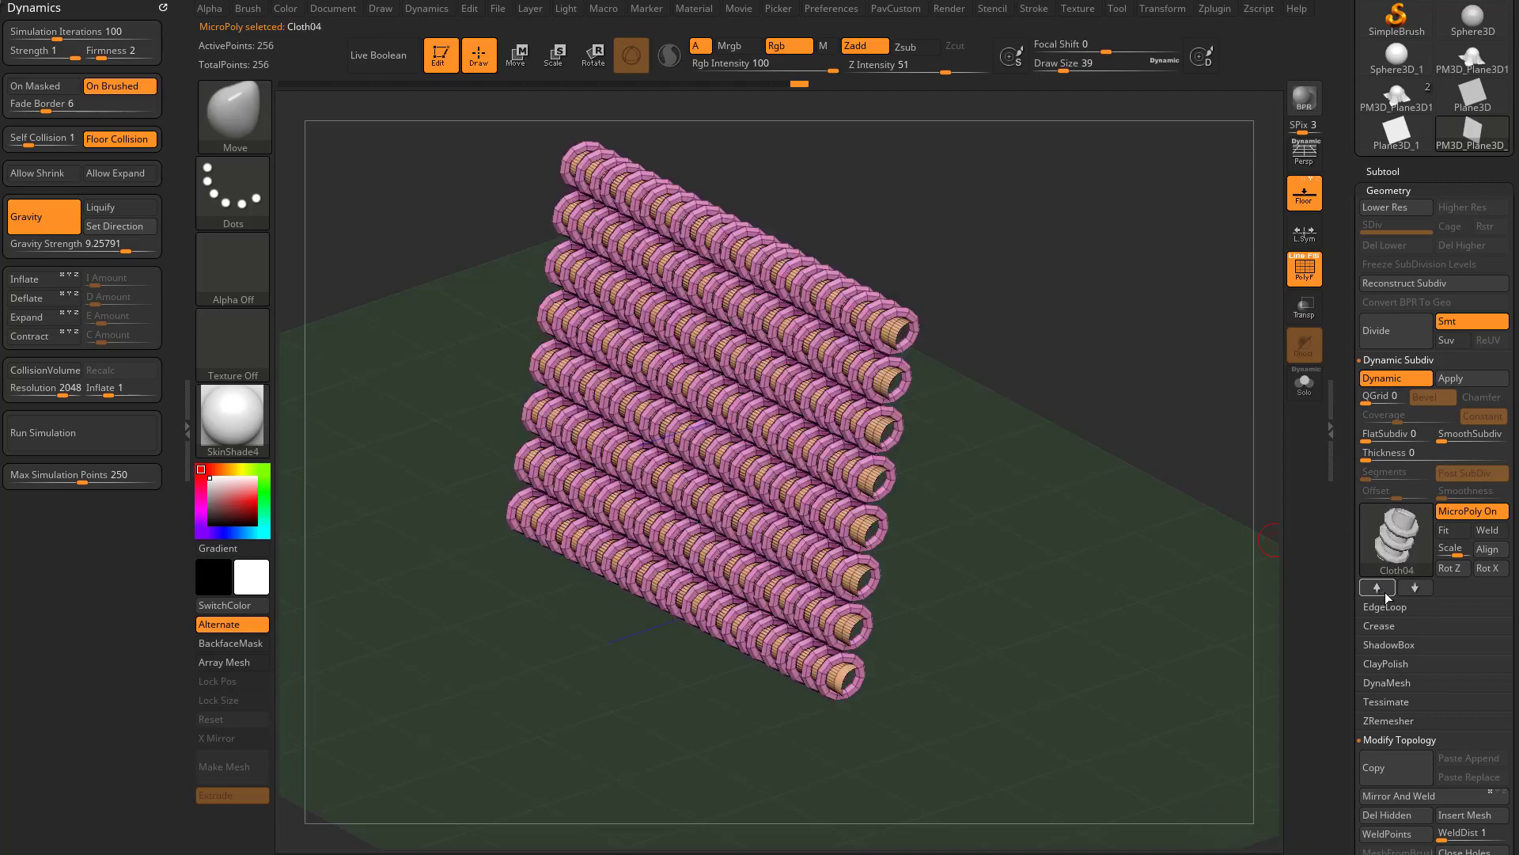
{"action": "left_click_drag", "start_coordinate": [1100, 470], "coordinate": [1165, 518]}
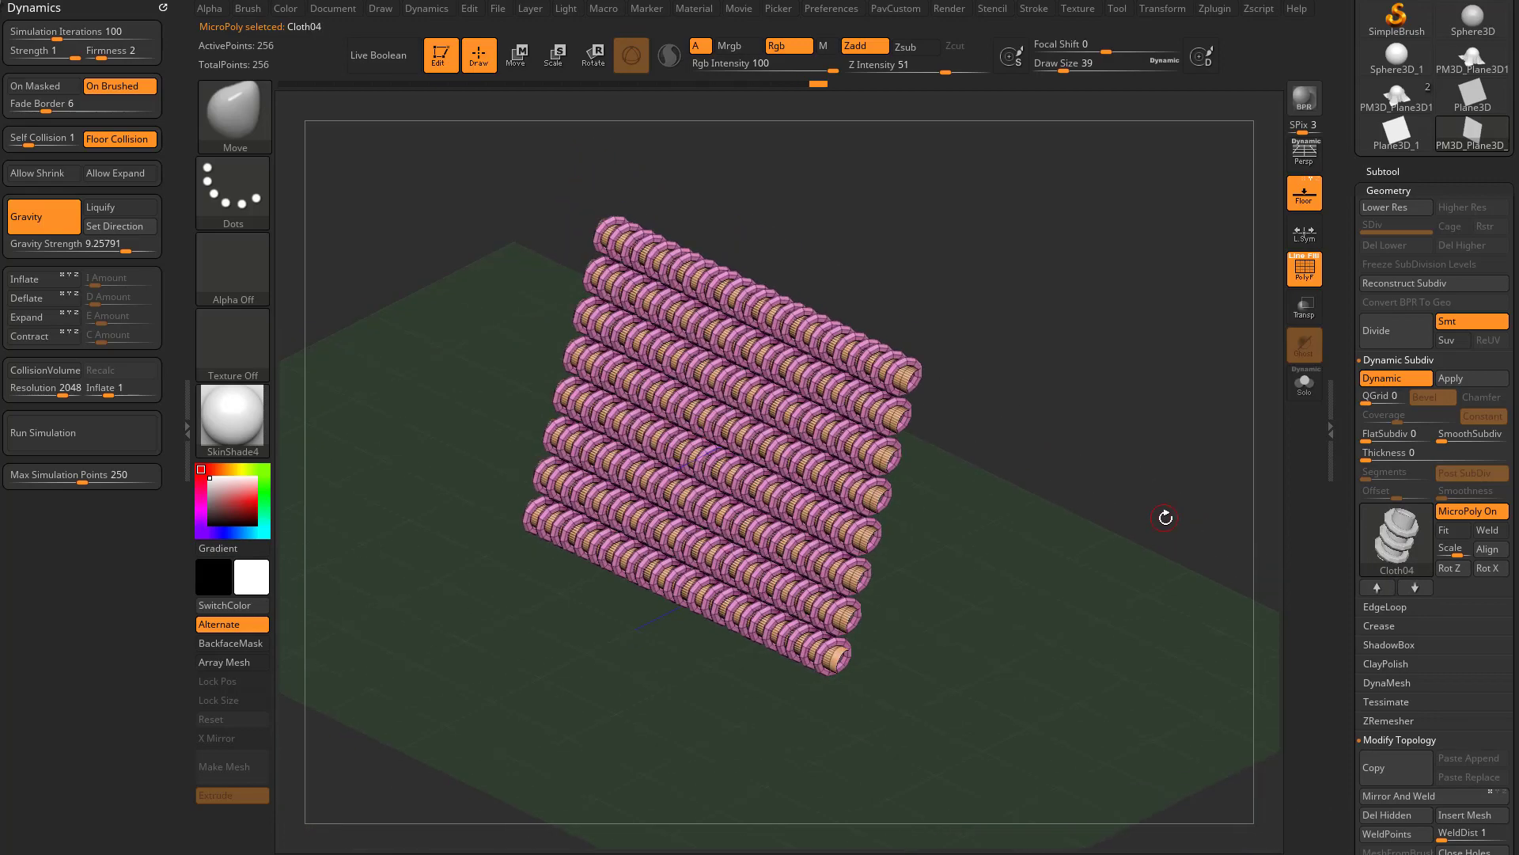
- Run the simulation on the Cloth04 pieces, stop it and undo the fall
{"action": "left_click", "coordinate": [105, 429]}
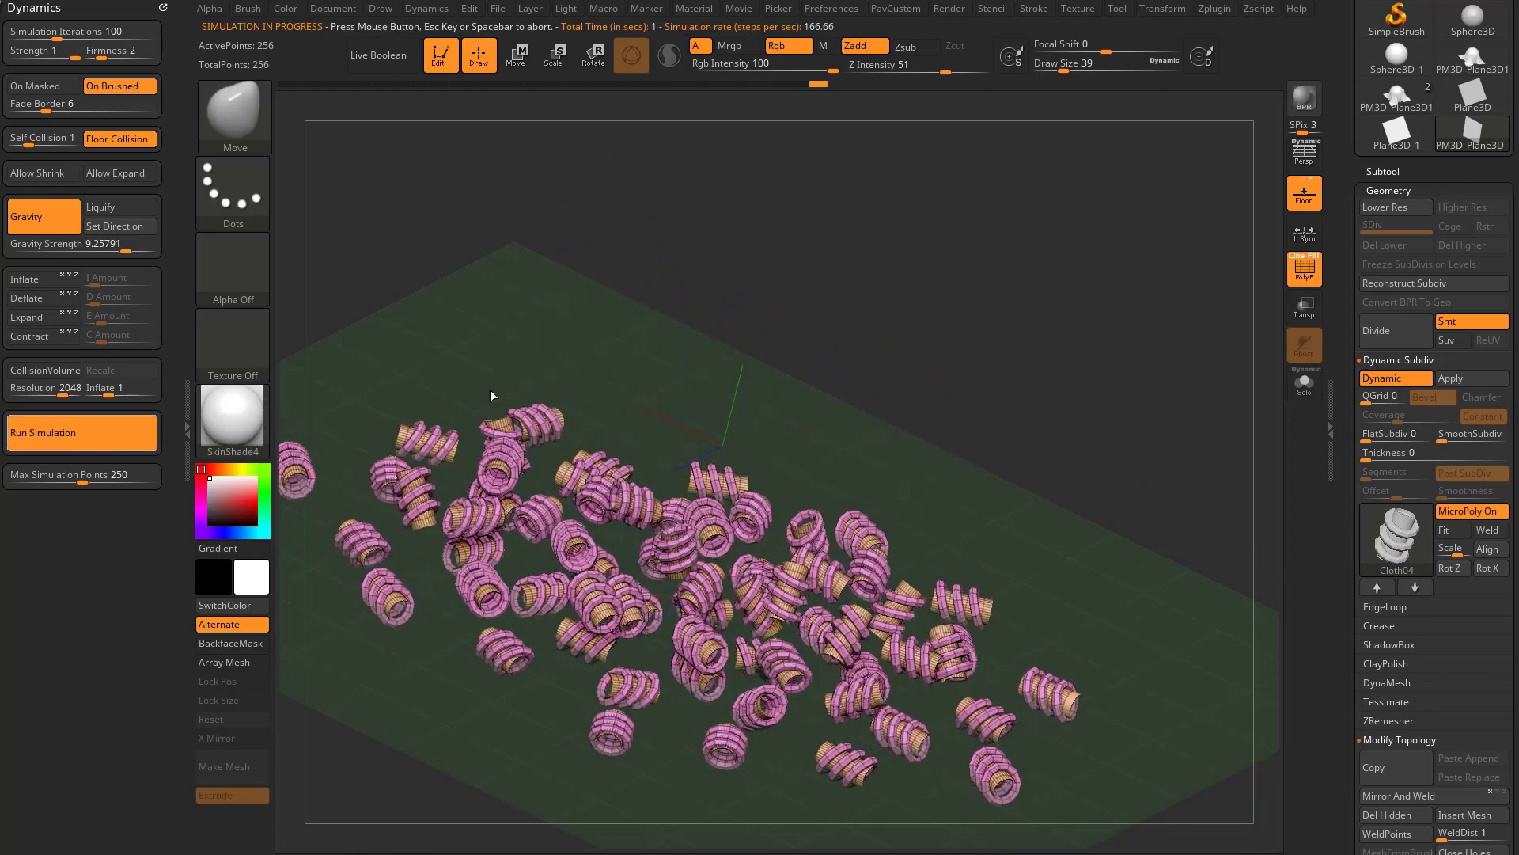
{"action": "left_click", "coordinate": [1038, 381]}
{"action": "key", "text": "ctrl+z"}
{"action": "left_click_drag", "start_coordinate": [1090, 399], "coordinate": [1049, 451], "text": "alt"}
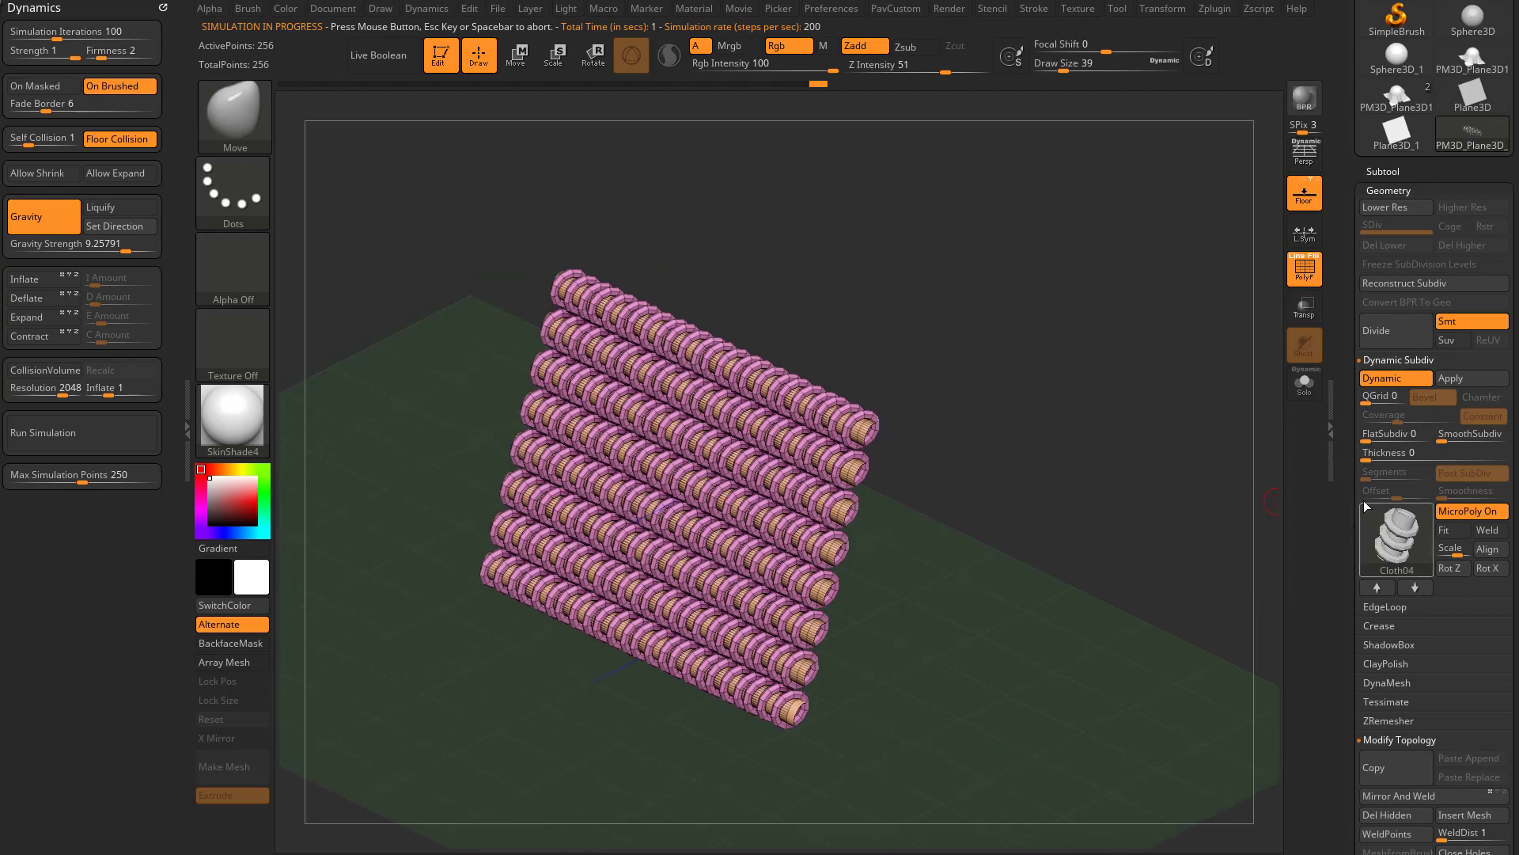
- Clear the canvas, draw a PolyMesh3D star and make it editable
{"action": "left_click_drag", "start_coordinate": [1343, 475], "coordinate": [1349, 627]}
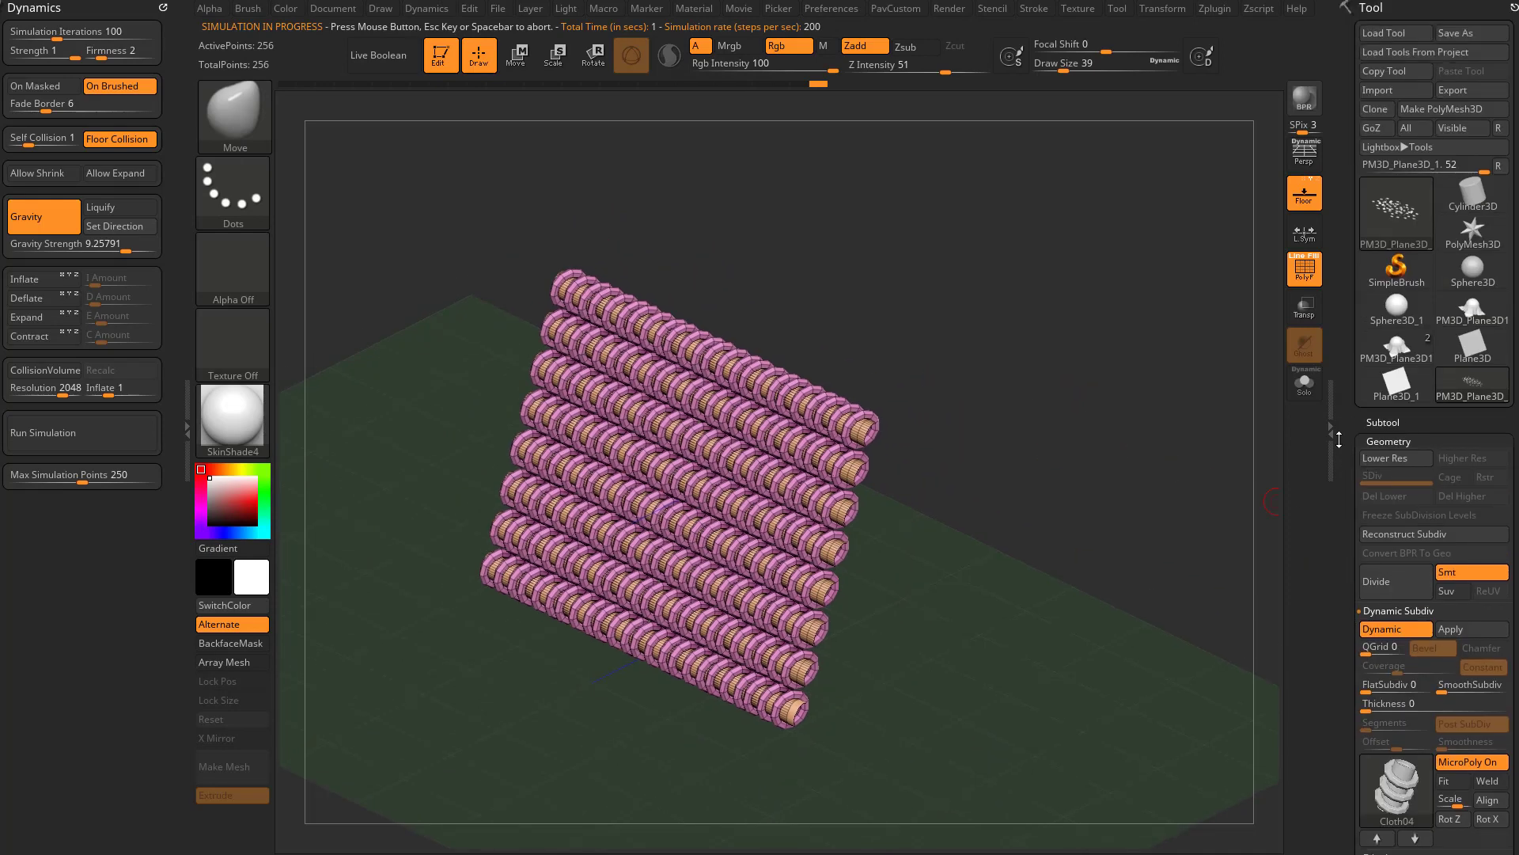
{"action": "left_click", "coordinate": [437, 70]}
{"action": "key", "text": "ctrl+n"}
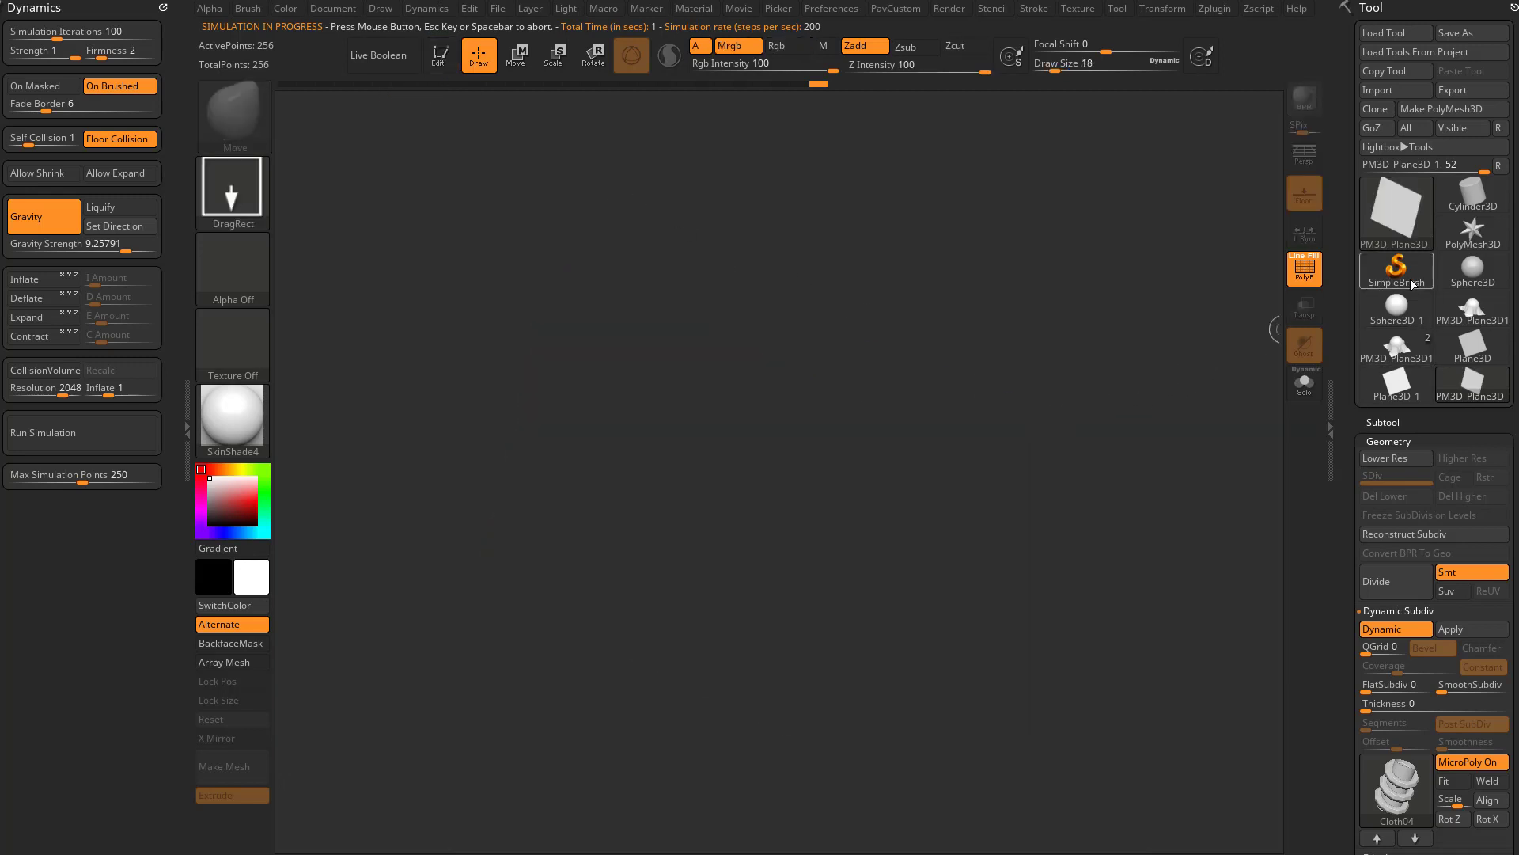
{"action": "left_click", "coordinate": [1472, 231]}
{"action": "left_click_drag", "start_coordinate": [631, 513], "coordinate": [628, 429]}
{"action": "left_click", "coordinate": [440, 63]}
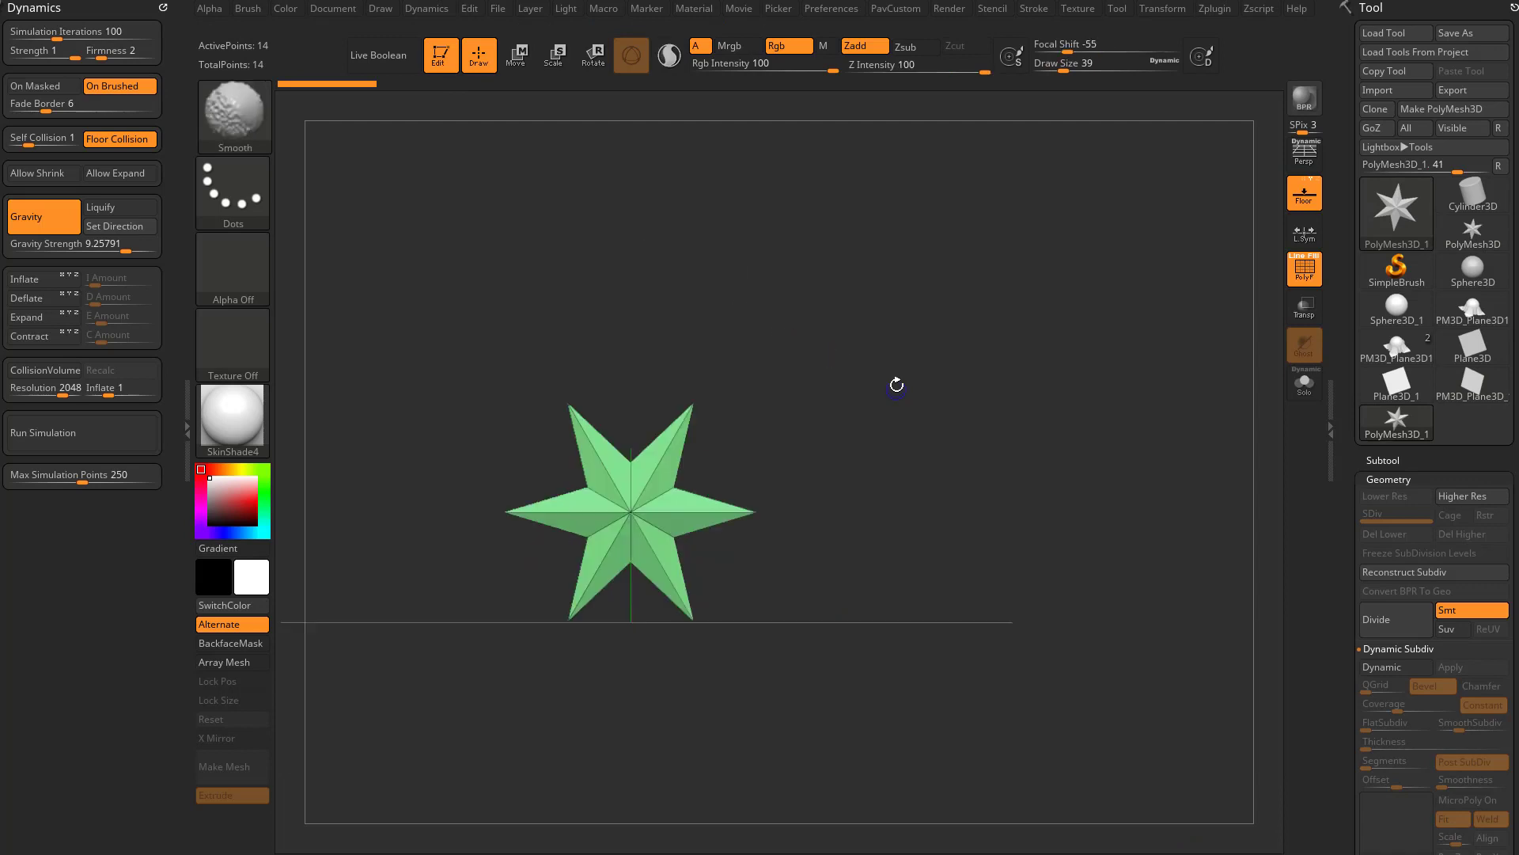
- Select the IMM Ind. Parts insert brush for the star mesh
{"action": "left_click_drag", "start_coordinate": [895, 383], "coordinate": [988, 396]}
{"action": "key", "text": "b"}
{"action": "key", "text": "i"}
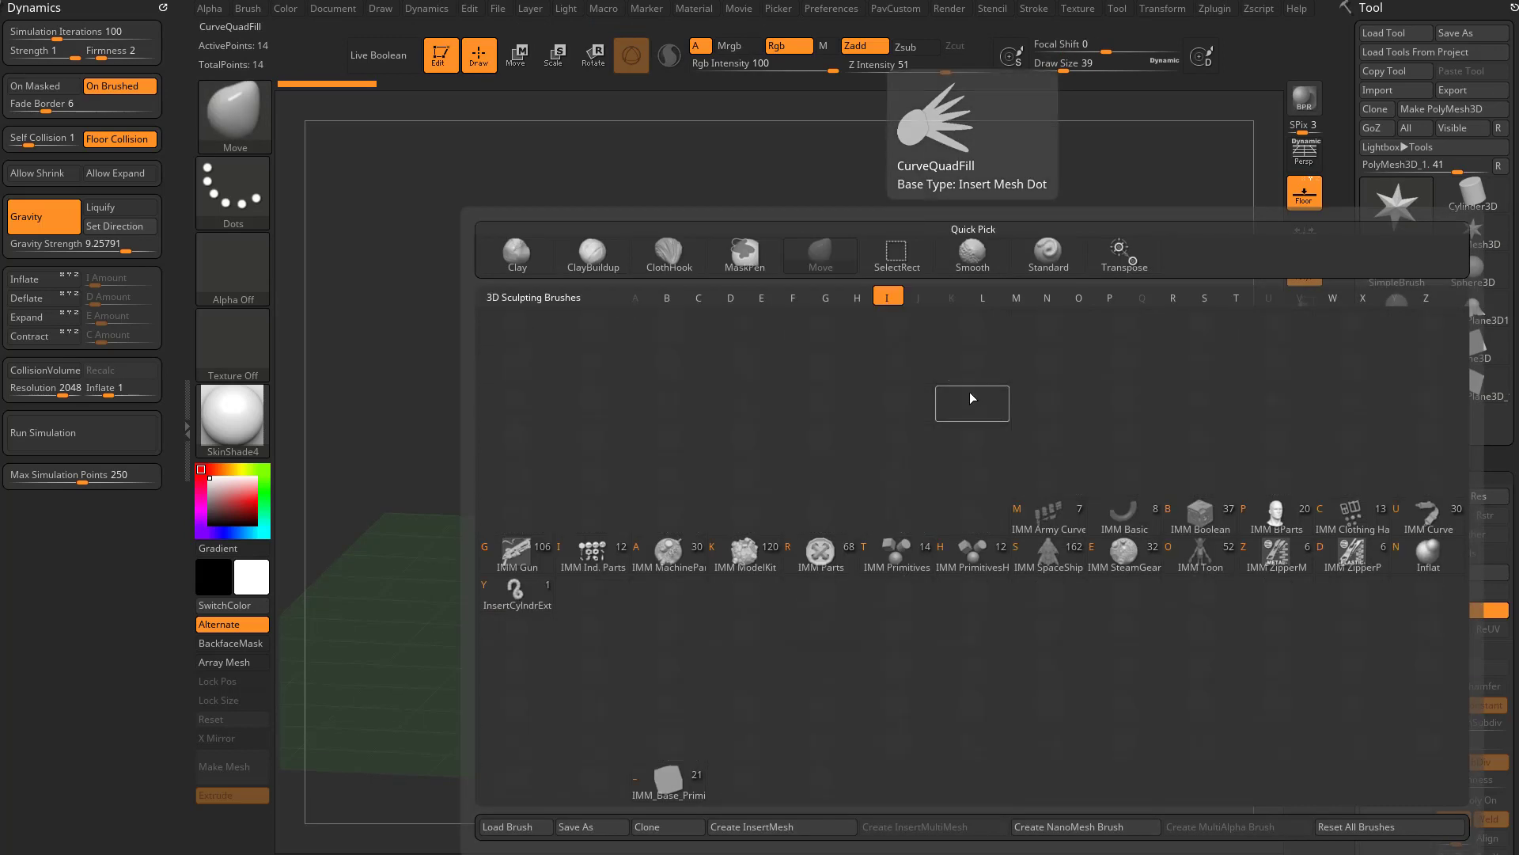
{"action": "left_click", "coordinate": [605, 553]}
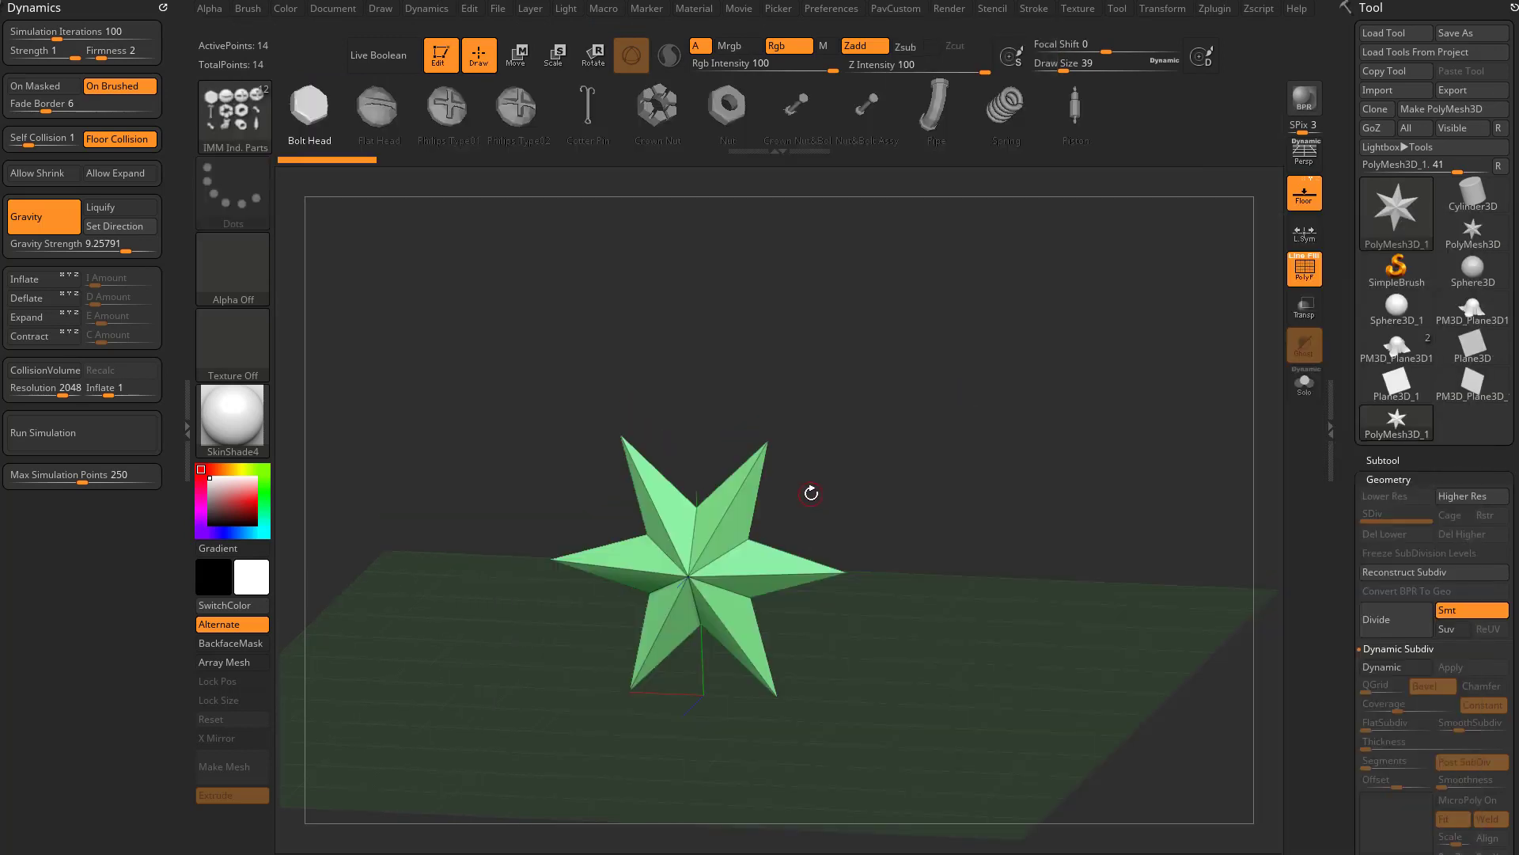
- Replace the whole star with the Philips Type02 screw head and return to Draw mode
{"action": "key", "text": "w"}
{"action": "left_click_drag", "start_coordinate": [852, 458], "coordinate": [855, 478]}
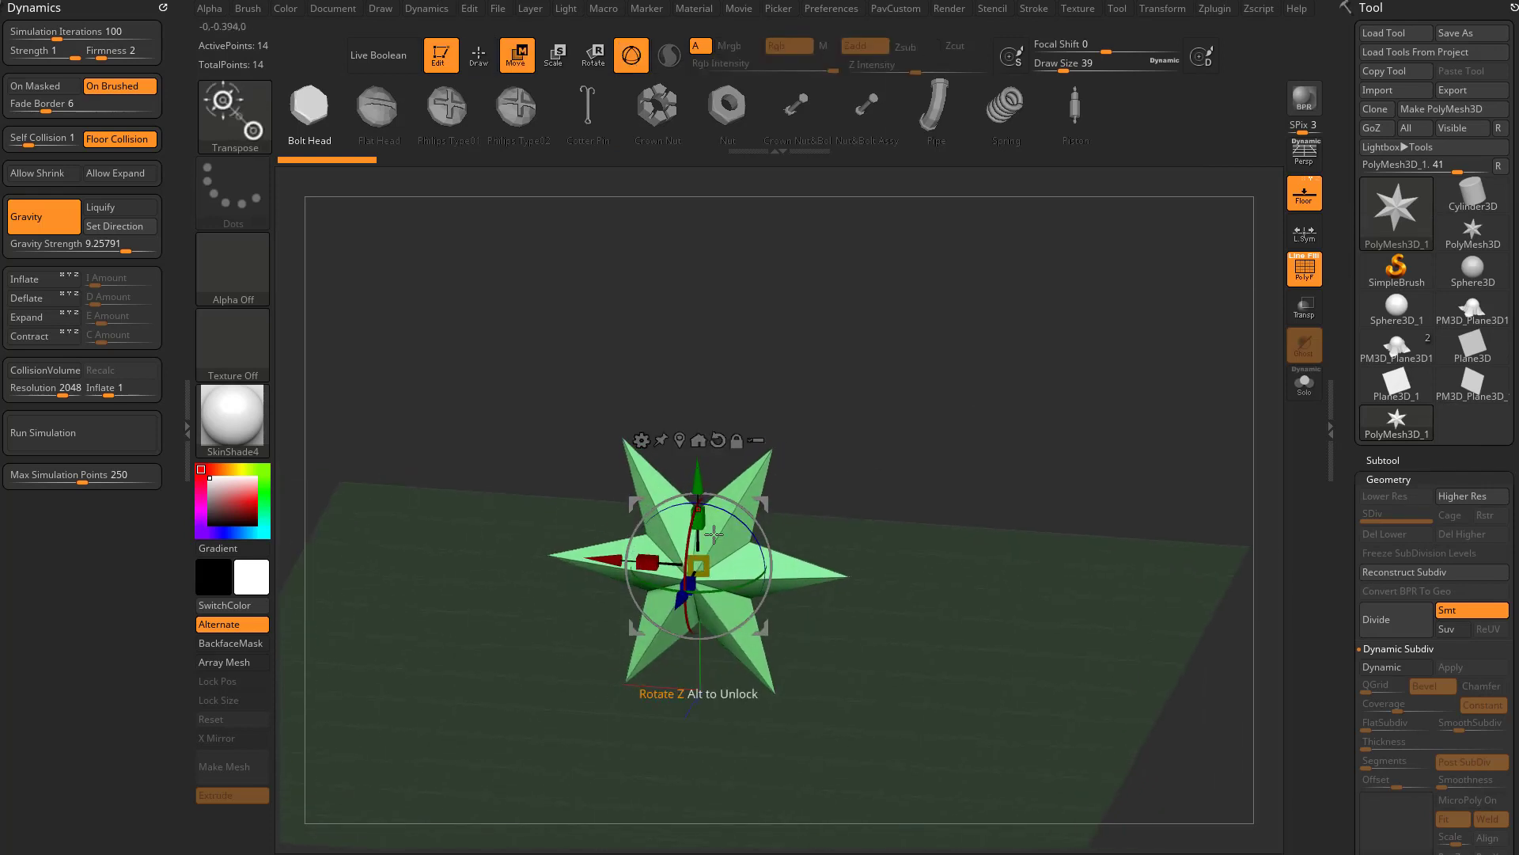
{"action": "left_click", "coordinate": [516, 105]}
{"action": "mouse_move", "coordinate": [940, 406]}
{"action": "left_mouse_down", "text": "shift"}
{"action": "mouse_move", "coordinate": [966, 377]}
{"action": "mouse_move", "coordinate": [938, 452]}
{"action": "left_mouse_up", "text": "shift"}
{"action": "key", "text": "q"}
- Resize the screw head to unit size with the Unify deformation and frame it in view
{"action": "left_click_drag", "start_coordinate": [1349, 530], "coordinate": [1361, 294]}
{"action": "left_click", "coordinate": [1395, 478]}
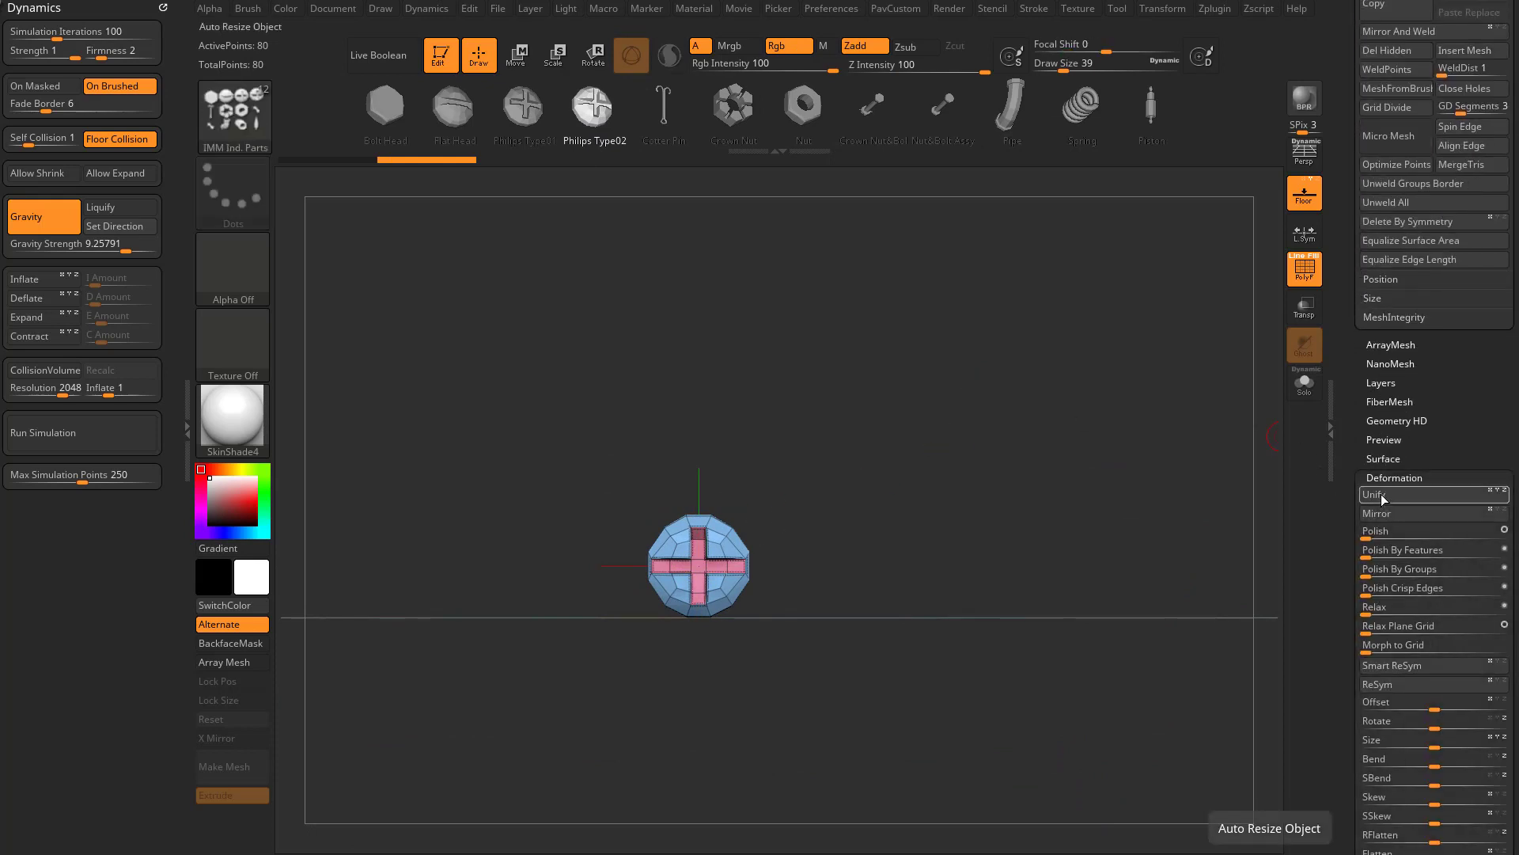
{"action": "key", "text": "f"}
{"action": "left_click_drag", "start_coordinate": [1118, 484], "coordinate": [1077, 509]}
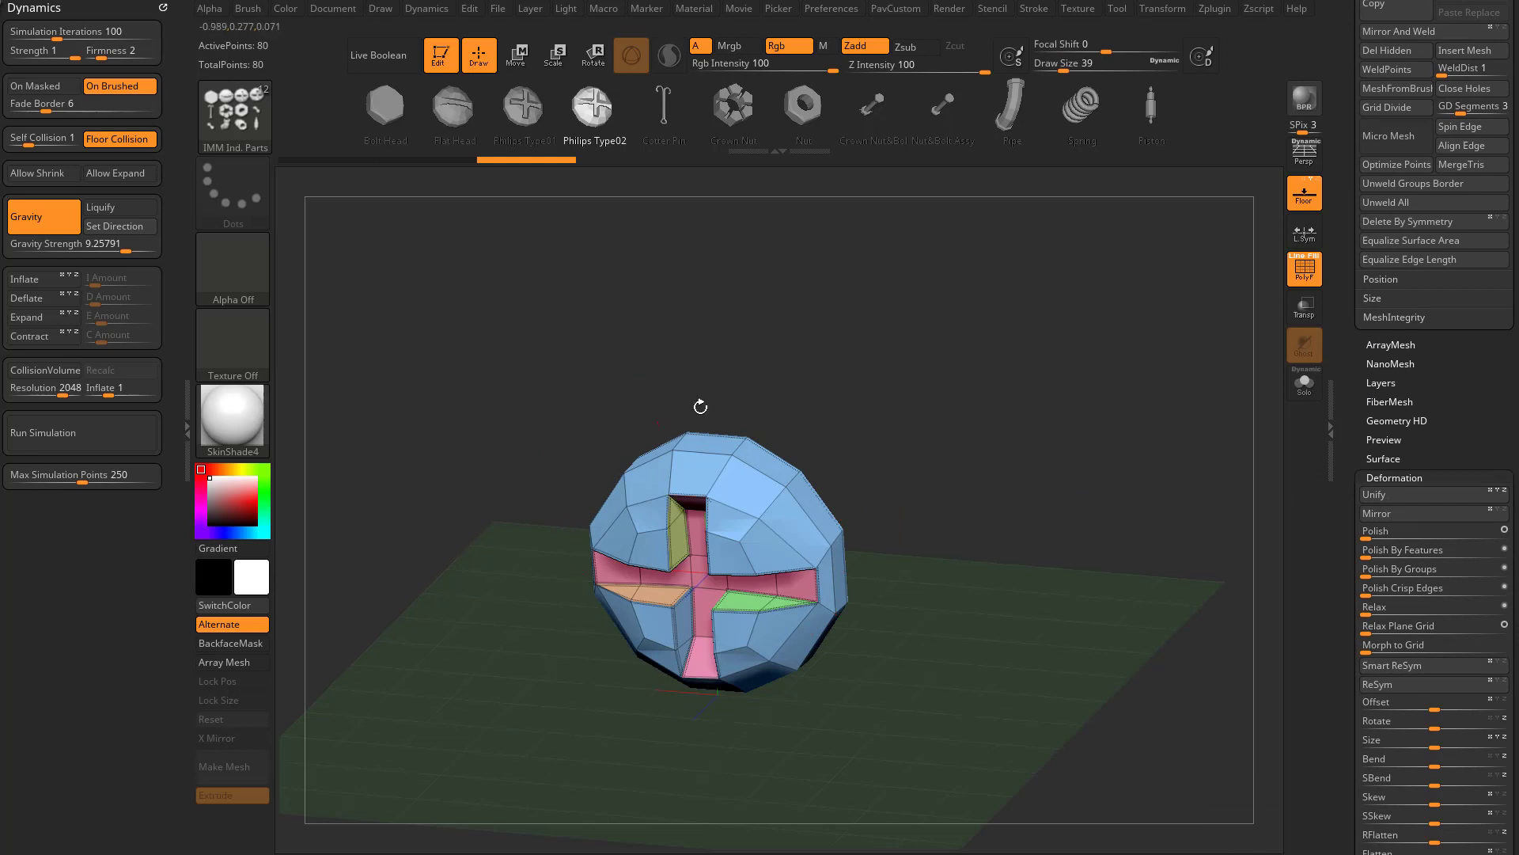
{"action": "left_click_drag", "start_coordinate": [988, 473], "coordinate": [981, 453]}
- Switch the active tool back to the unwelded PM3D_Plane3D_1 plane with its Cloth04 pieces
{"action": "left_click_drag", "start_coordinate": [1339, 396], "coordinate": [1336, 628]}
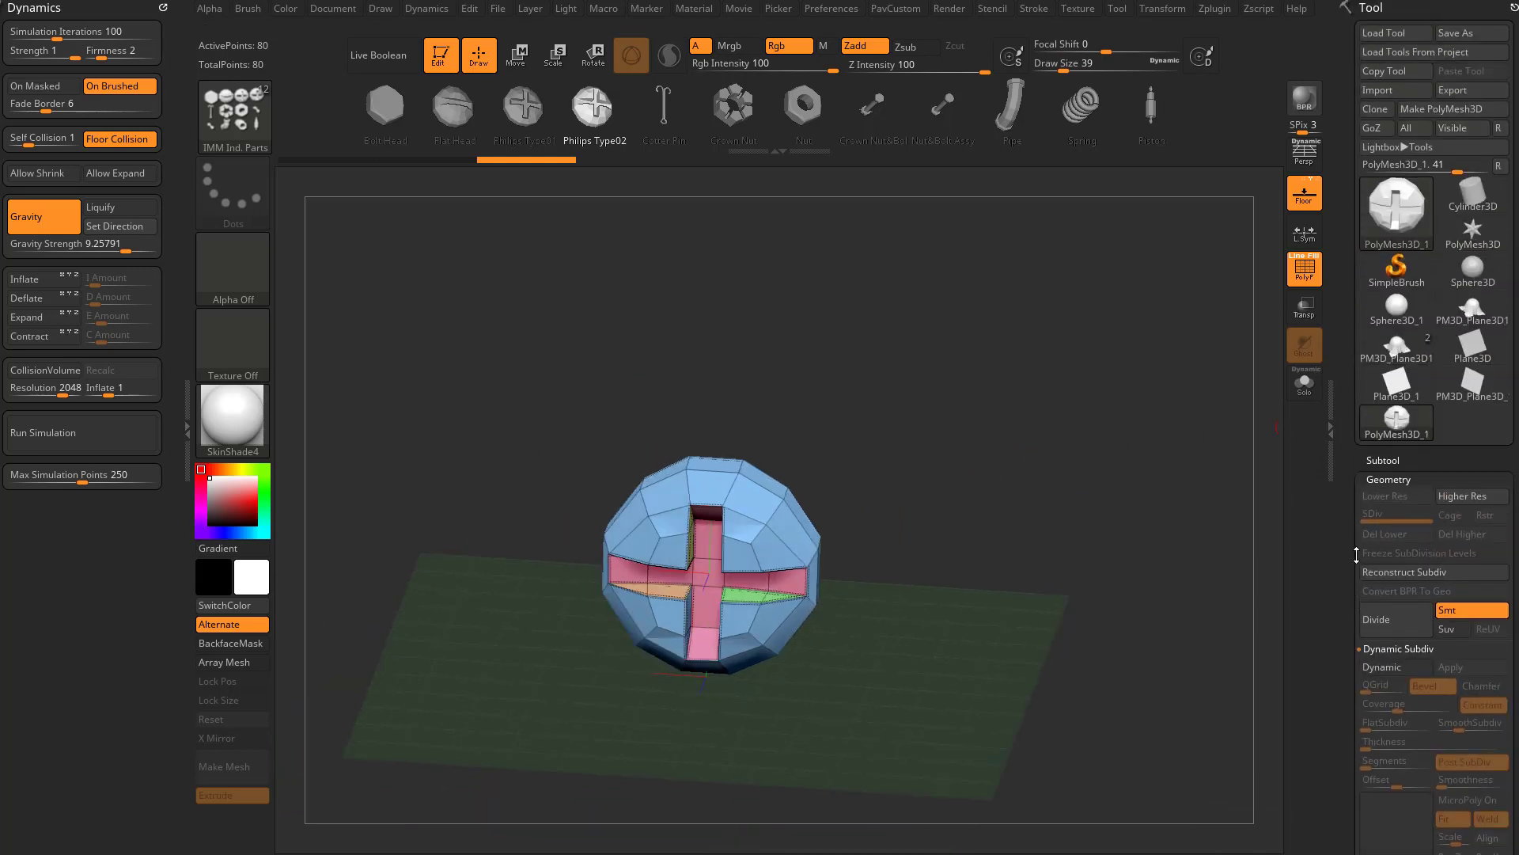
{"action": "left_click", "coordinate": [1466, 395]}
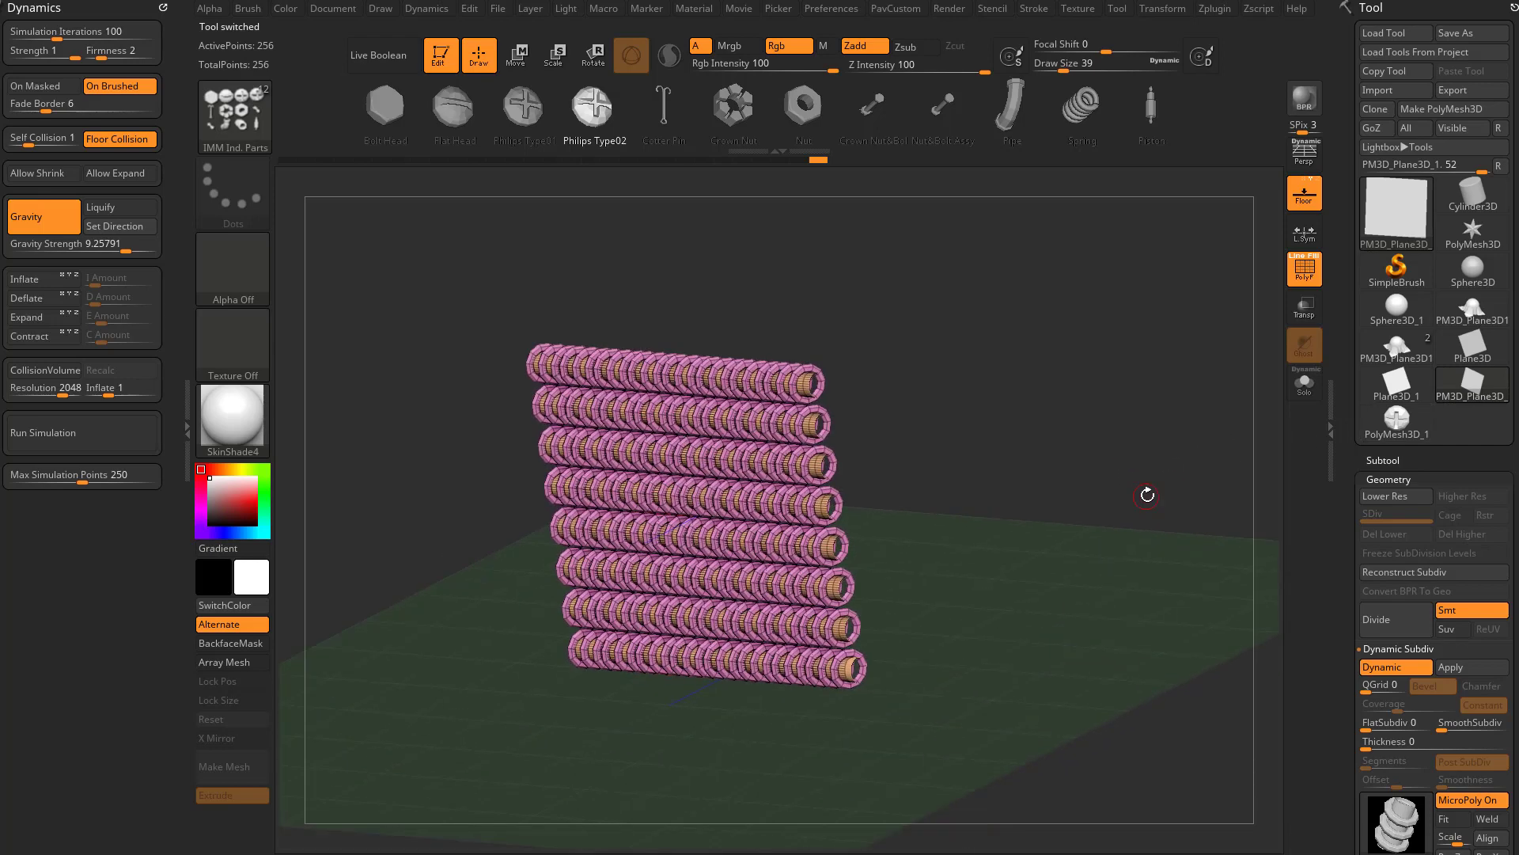
{"action": "left_click_drag", "start_coordinate": [1351, 547], "coordinate": [1344, 388]}
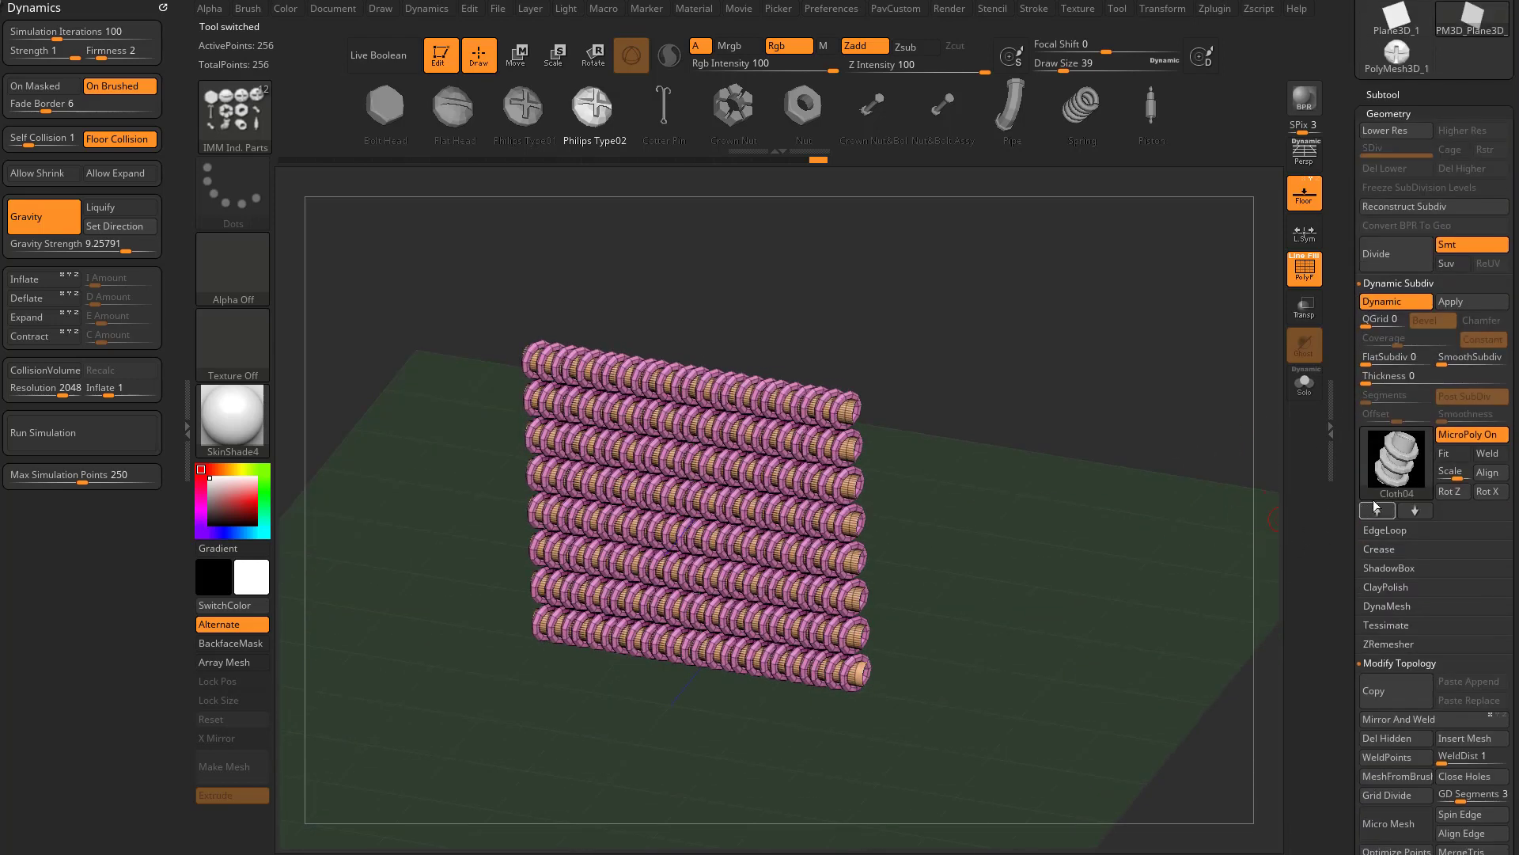
- Load the Looped MicroPoly mesh as a tool to inspect its geometry, and return to the unwelded plane
{"action": "left_click", "coordinate": [1393, 459]}
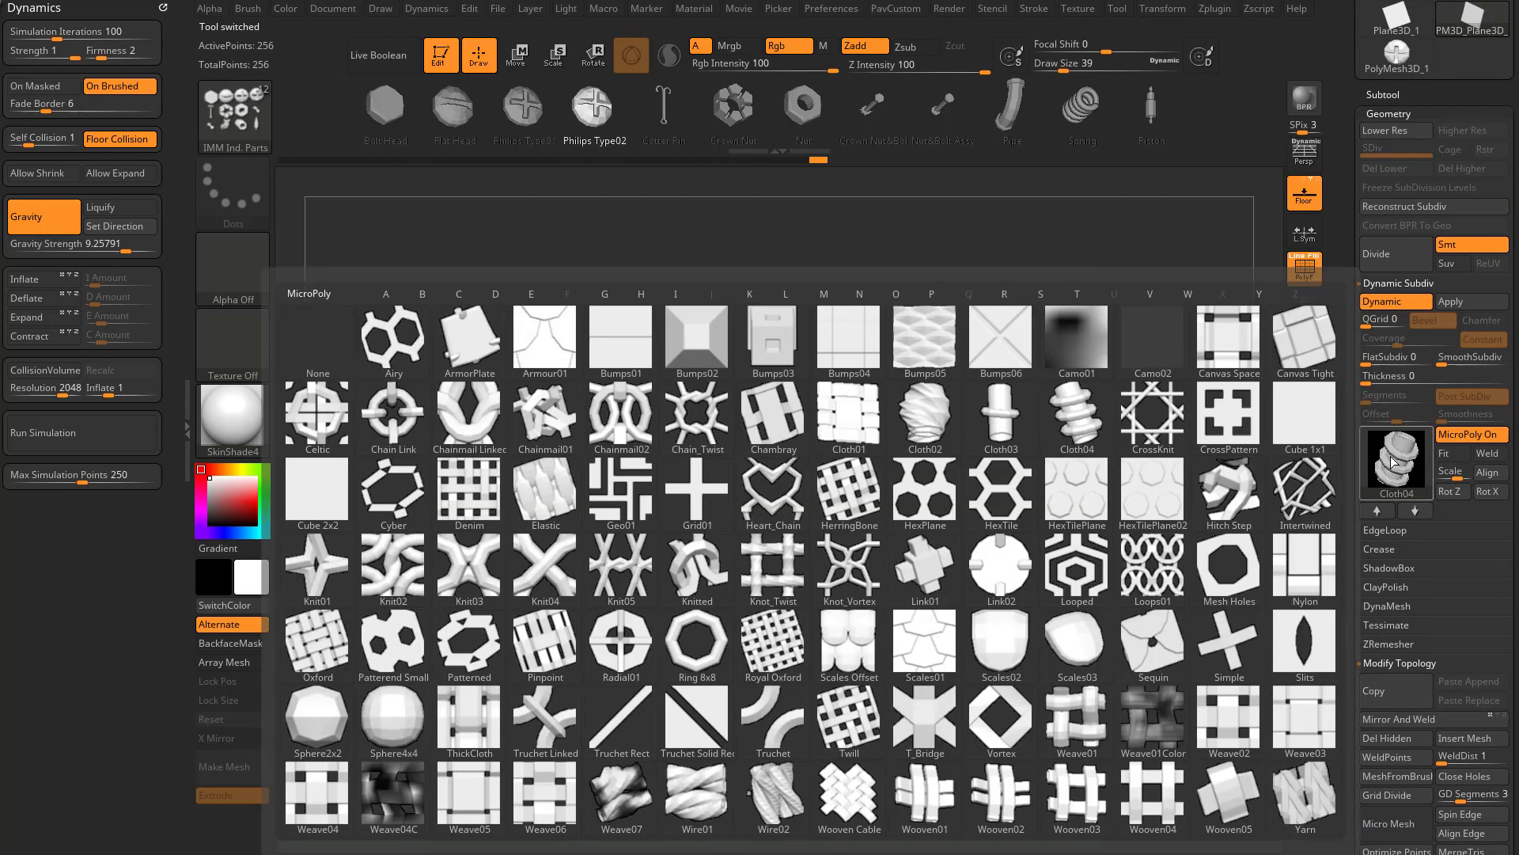
{"action": "left_click", "coordinate": [1080, 571]}
{"action": "left_click", "coordinate": [1460, 180]}
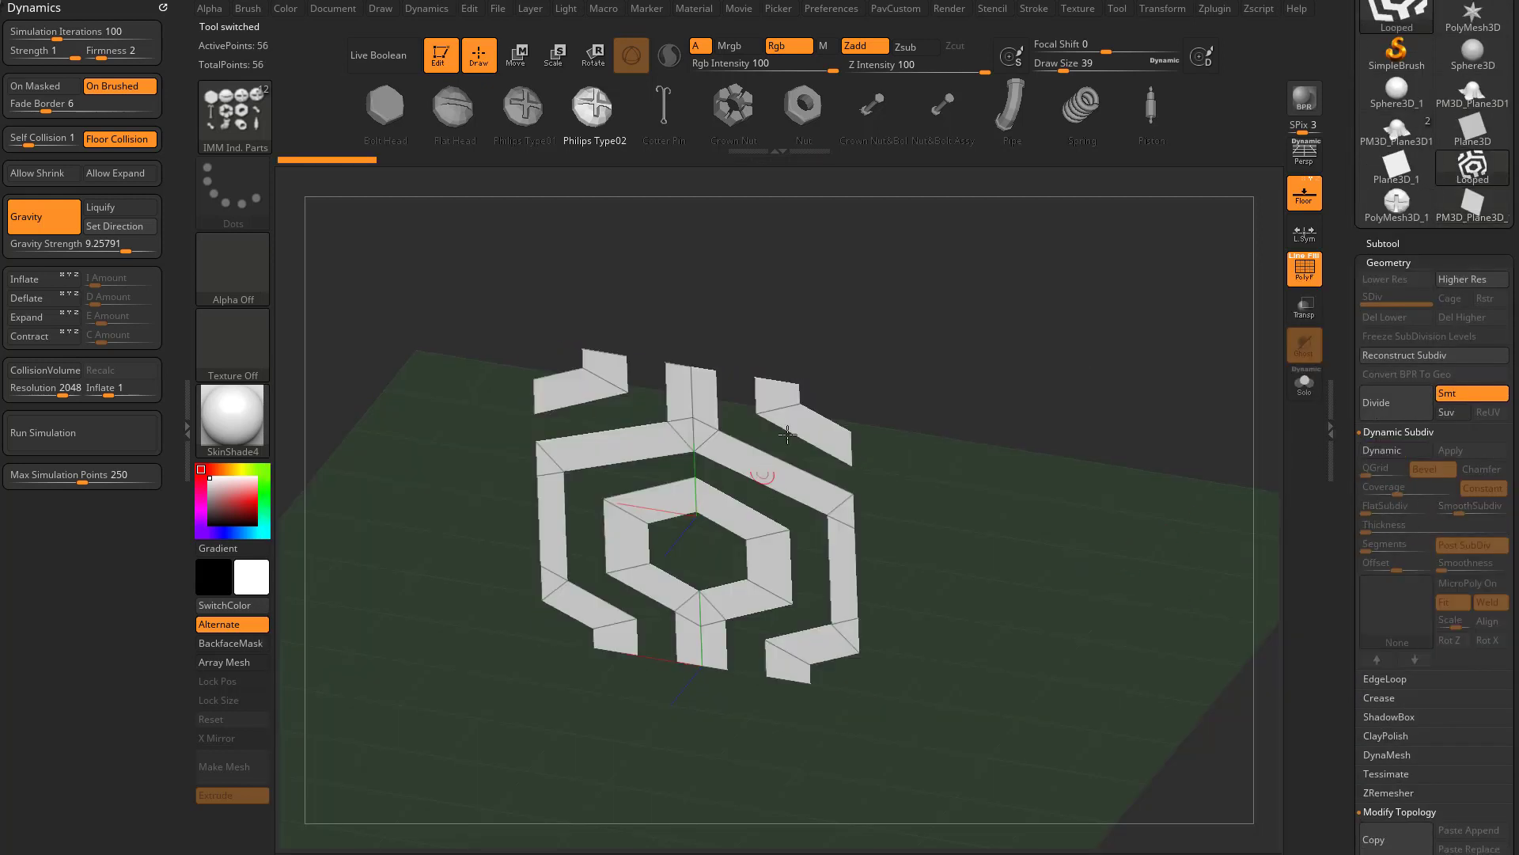
{"action": "left_click", "coordinate": [1424, 199]}
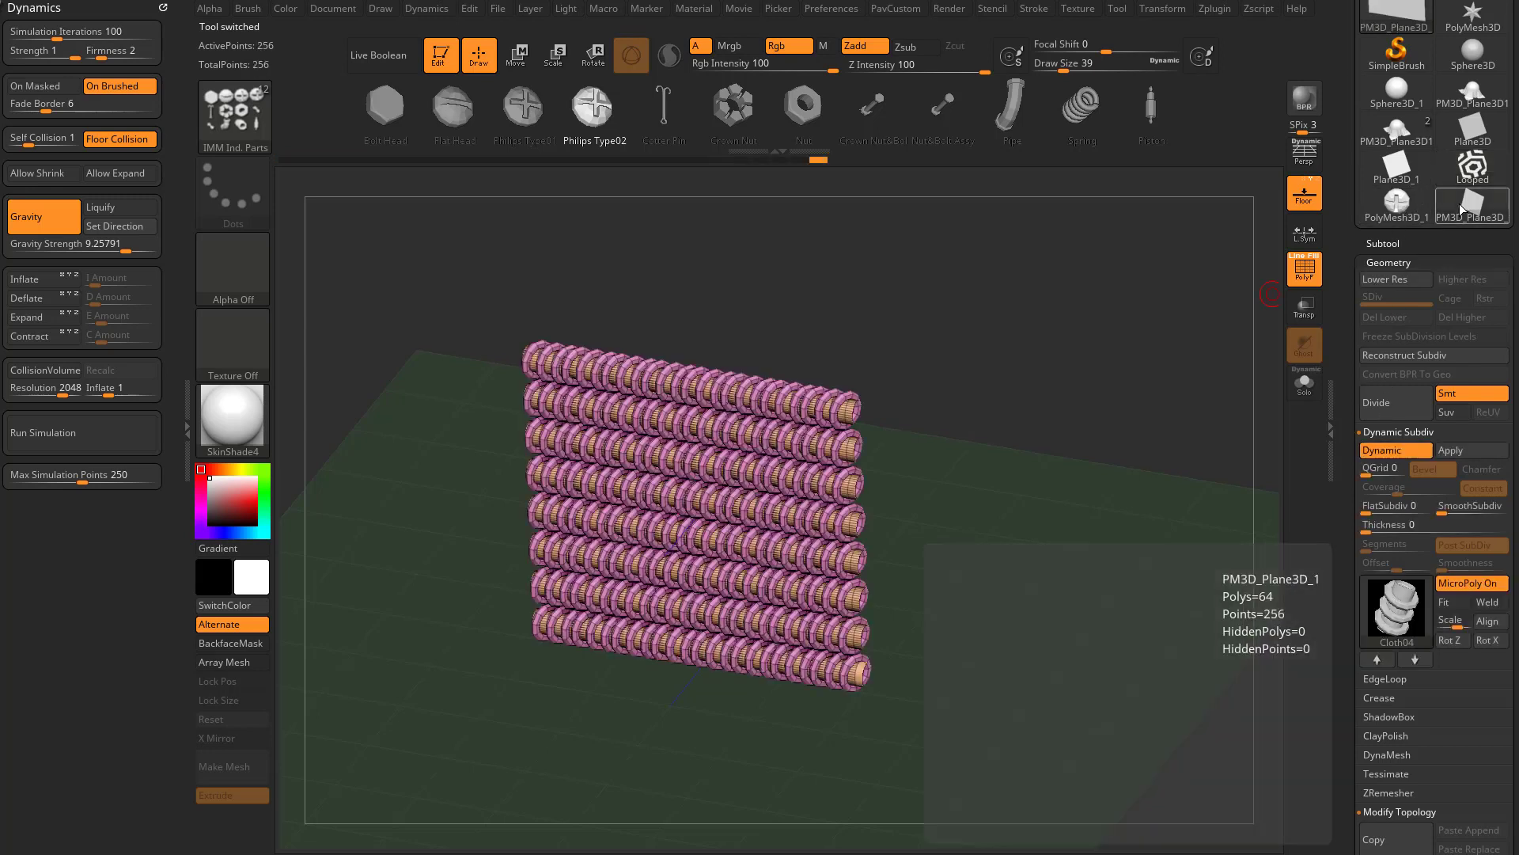
- Use the custom PolyMesh3D_1 screw head as the plane's MicroPoly mesh
{"action": "left_click", "coordinate": [1397, 617]}
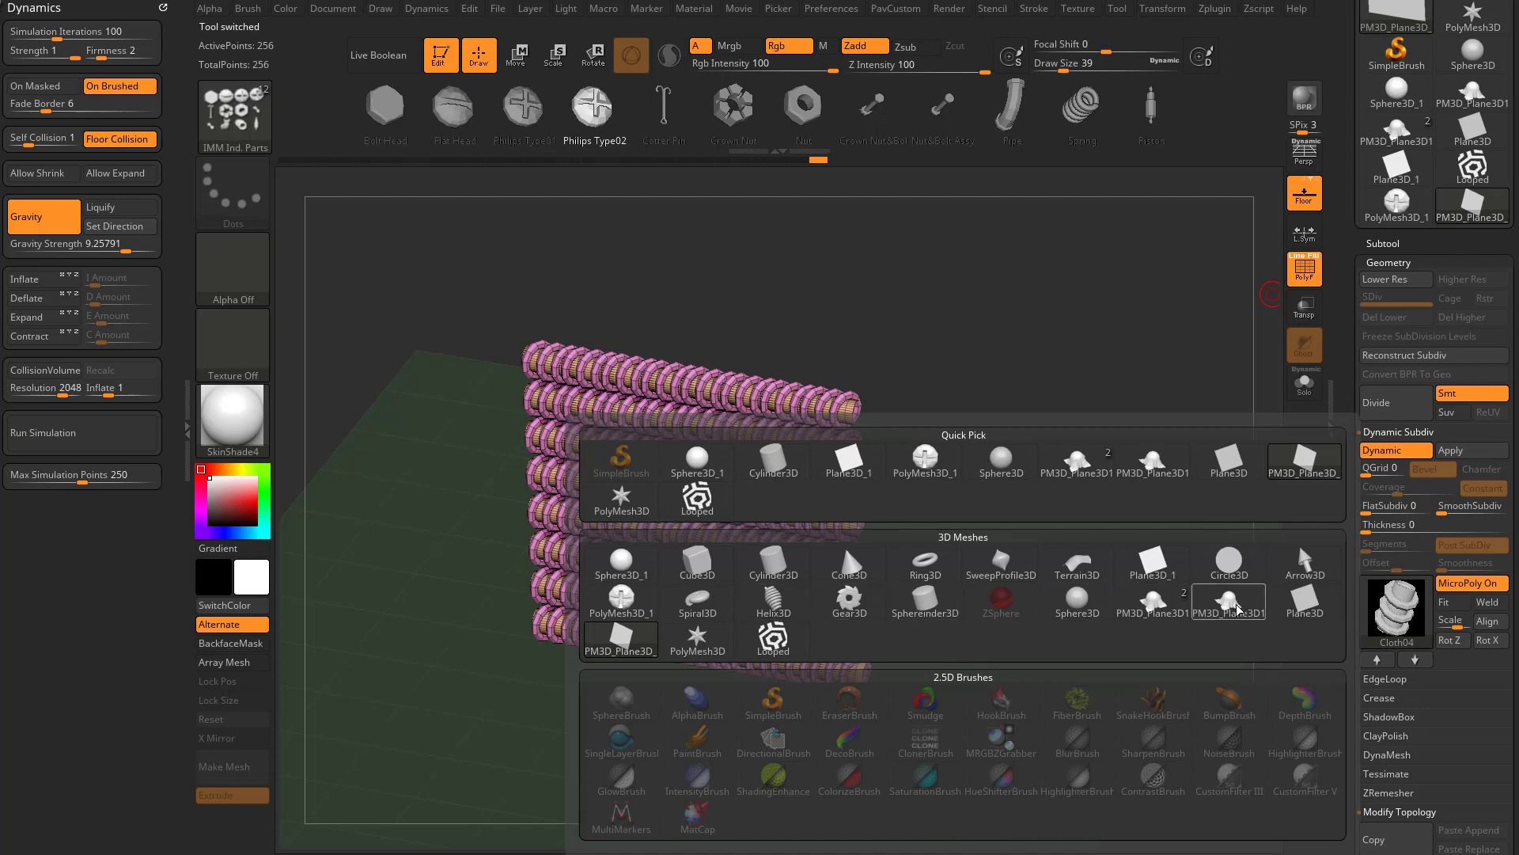
{"action": "left_click", "coordinate": [622, 603]}
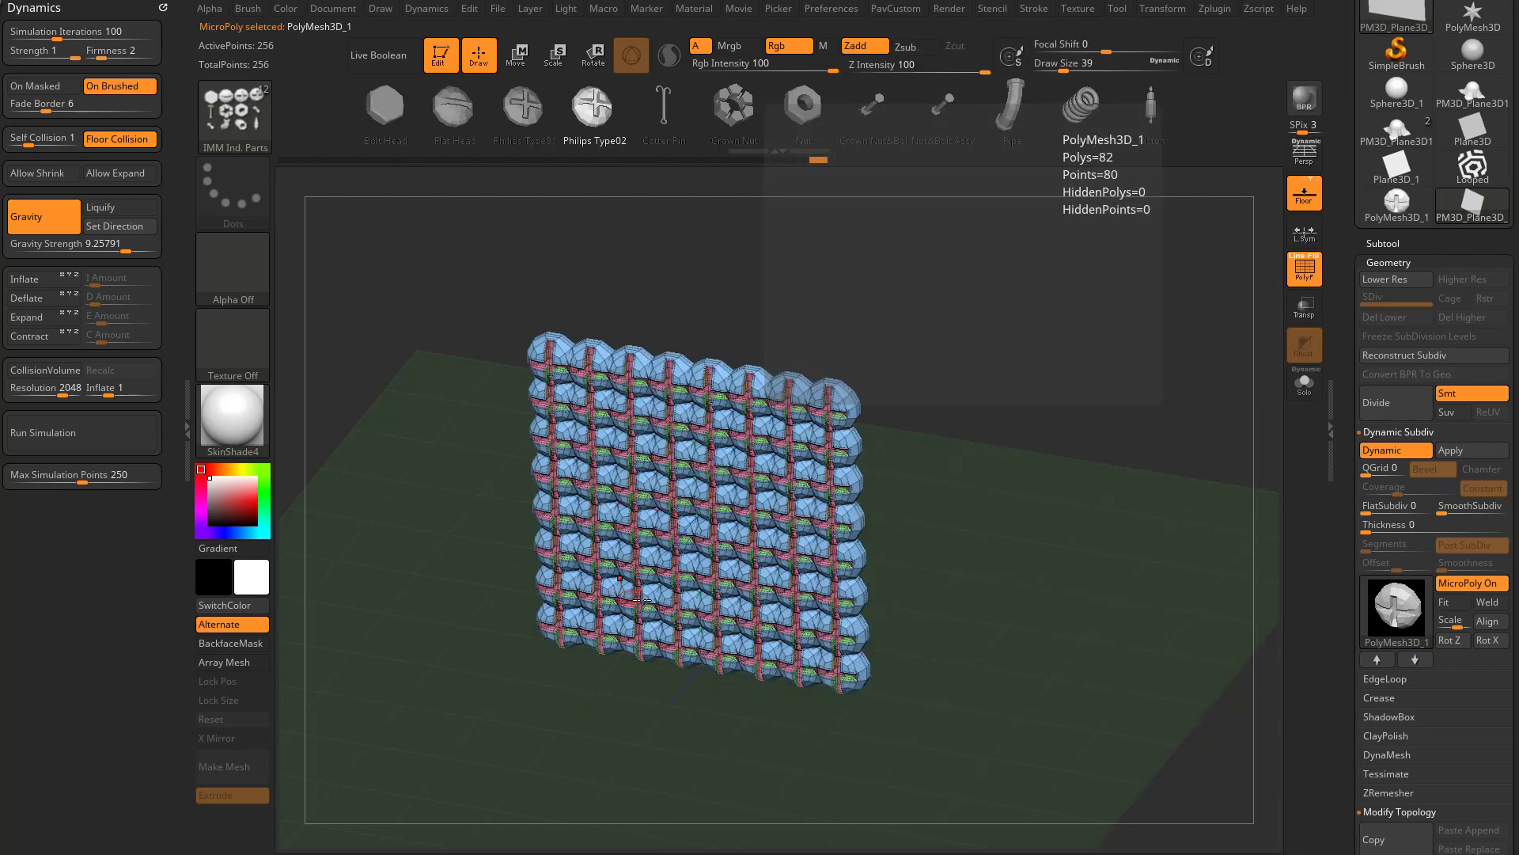
{"action": "left_click_drag", "start_coordinate": [997, 485], "coordinate": [818, 538]}
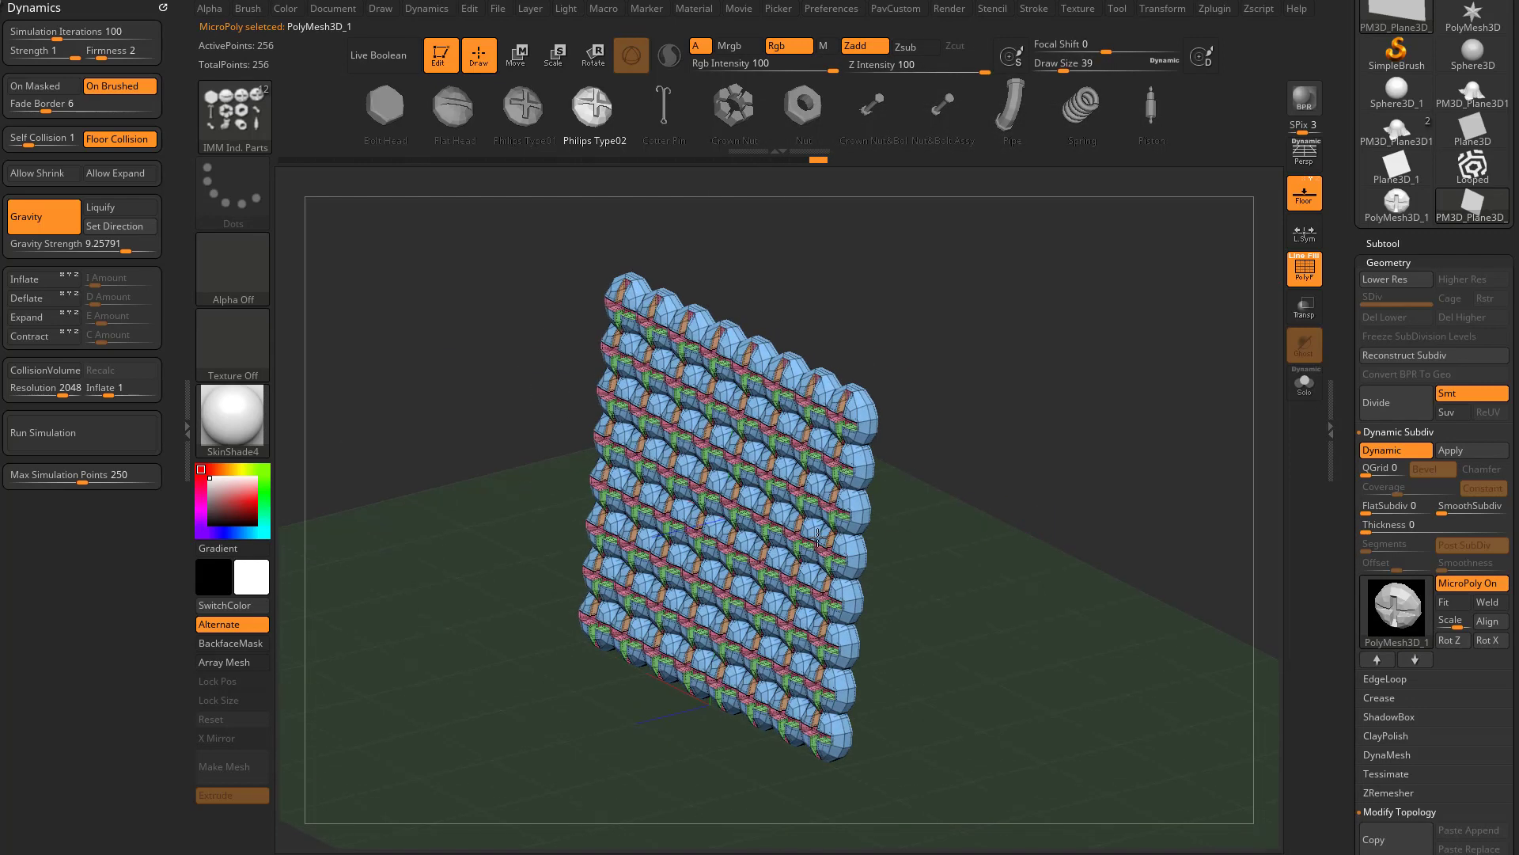
- Run the simulation so the screw-head pieces fall and scatter on the floor, then stop it and view the result
{"action": "left_click", "coordinate": [115, 432]}
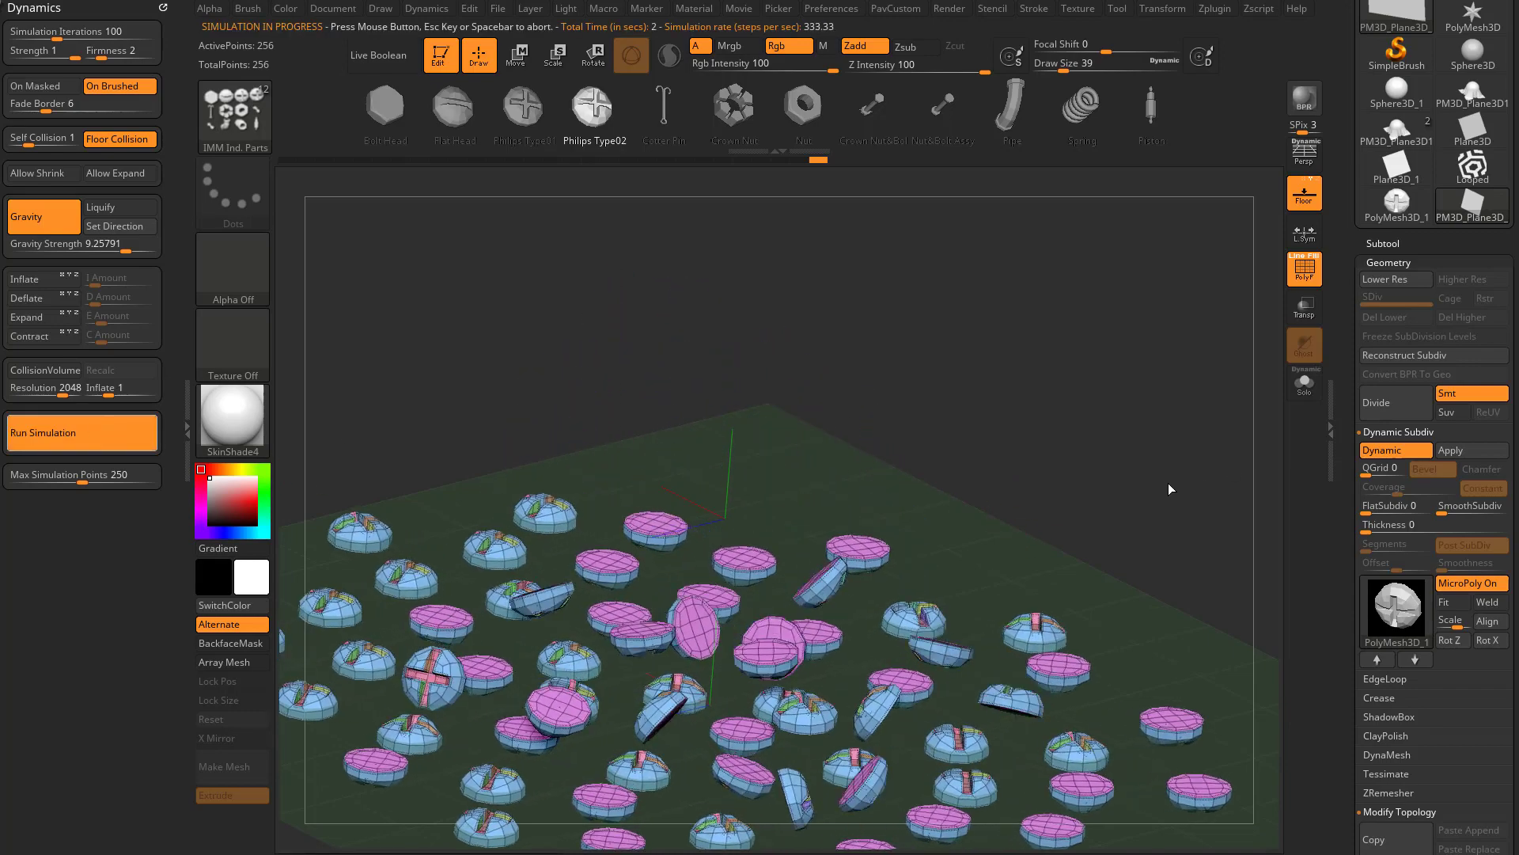
{"action": "left_click", "coordinate": [1171, 486]}
{"action": "mouse_move", "coordinate": [1180, 498]}
{"action": "left_mouse_down"}
{"action": "mouse_move", "coordinate": [1182, 477]}
{"action": "mouse_move", "coordinate": [1163, 506]}
{"action": "mouse_move", "coordinate": [1187, 482]}
{"action": "mouse_move", "coordinate": [1183, 498]}
{"action": "mouse_move", "coordinate": [1196, 496]}
{"action": "left_mouse_up"}
{"action": "key", "text": "s"}
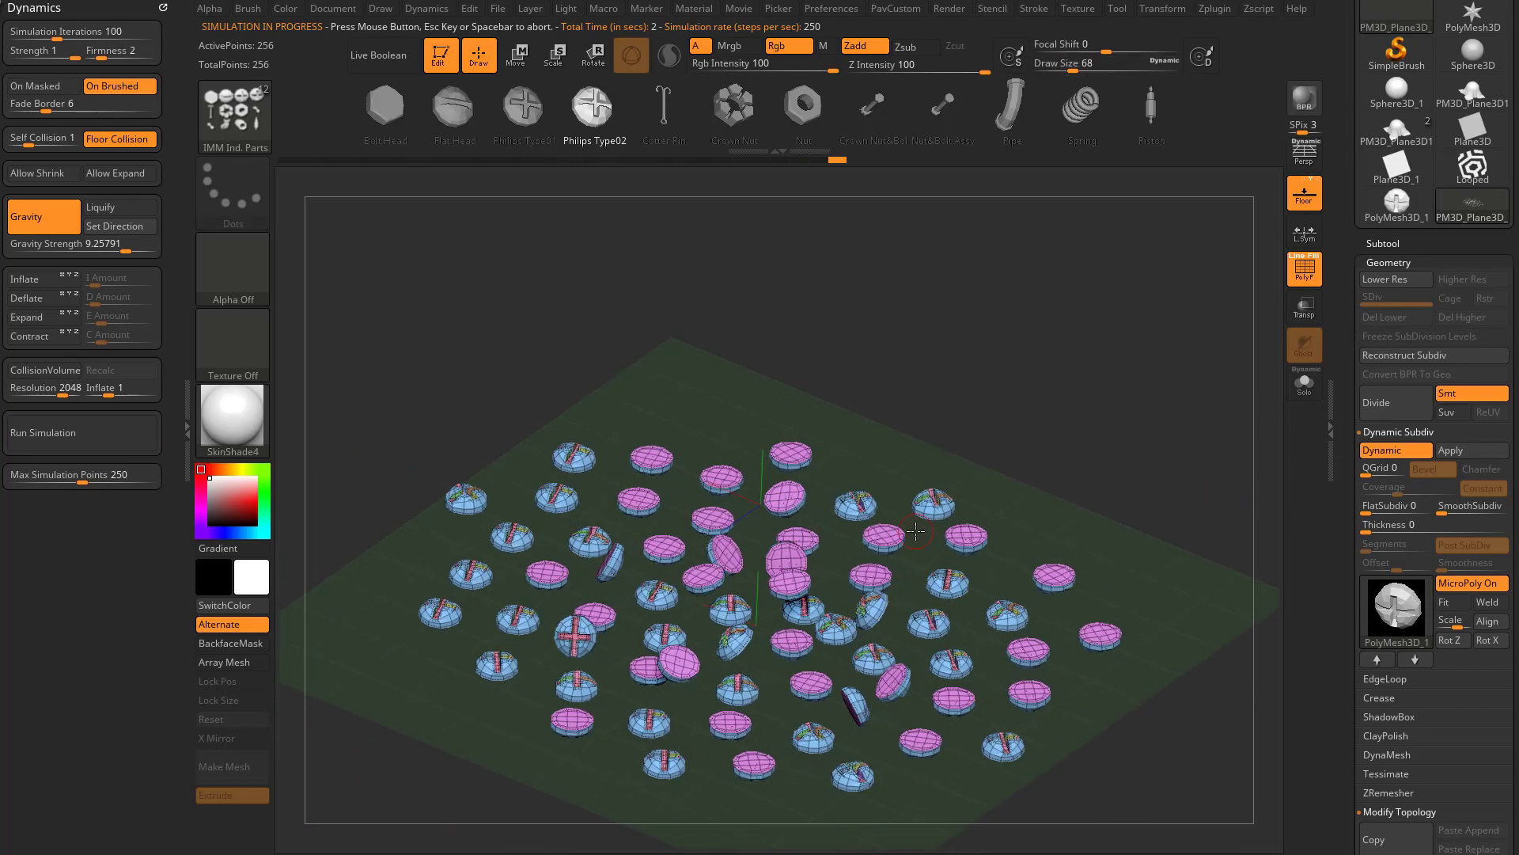
{"action": "left_click_drag", "start_coordinate": [468, 235], "coordinate": [1064, 394]}
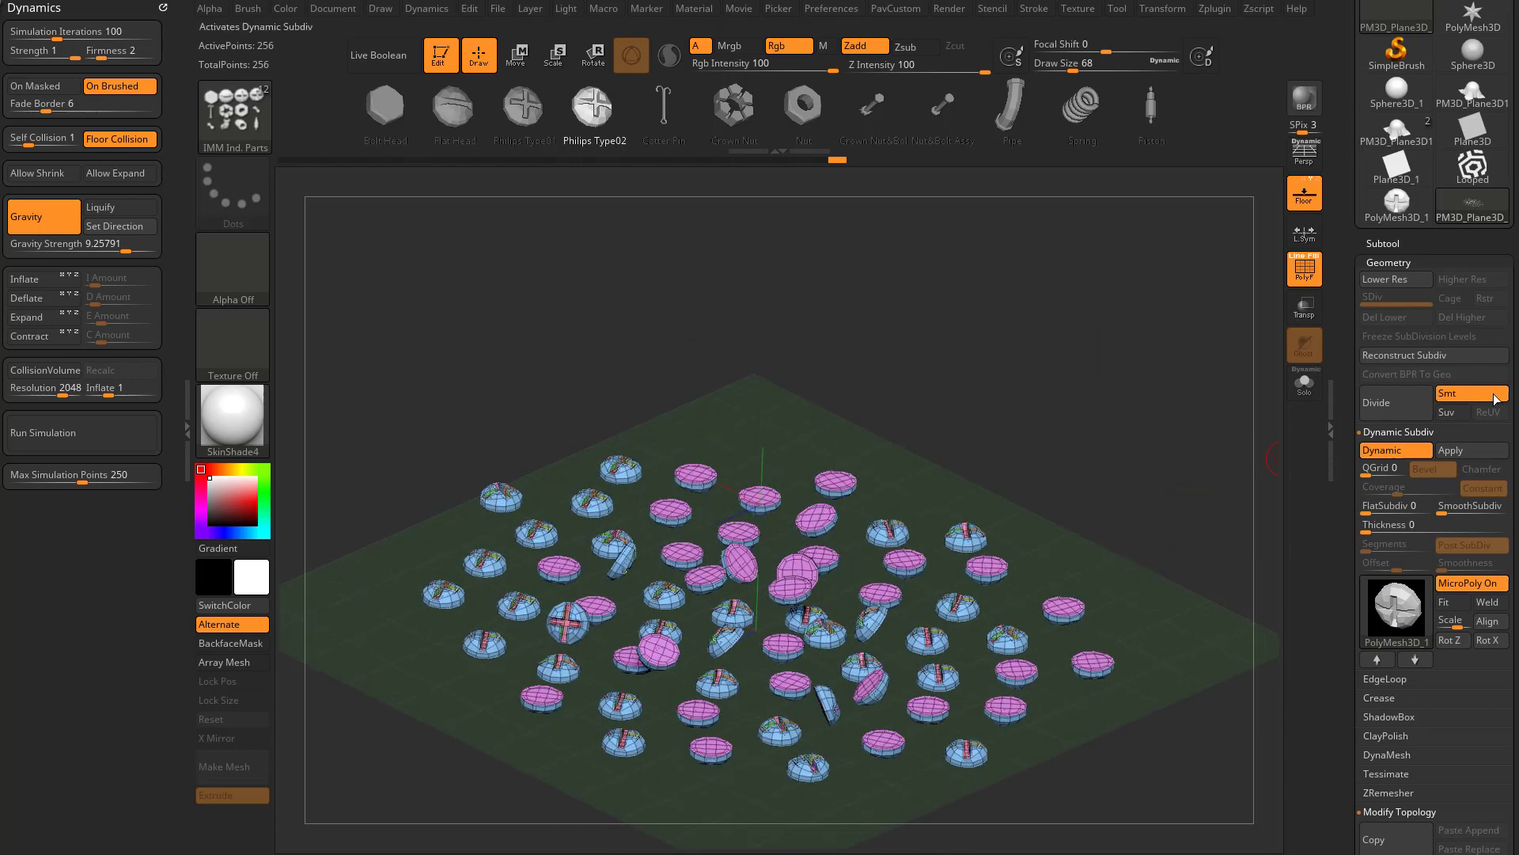